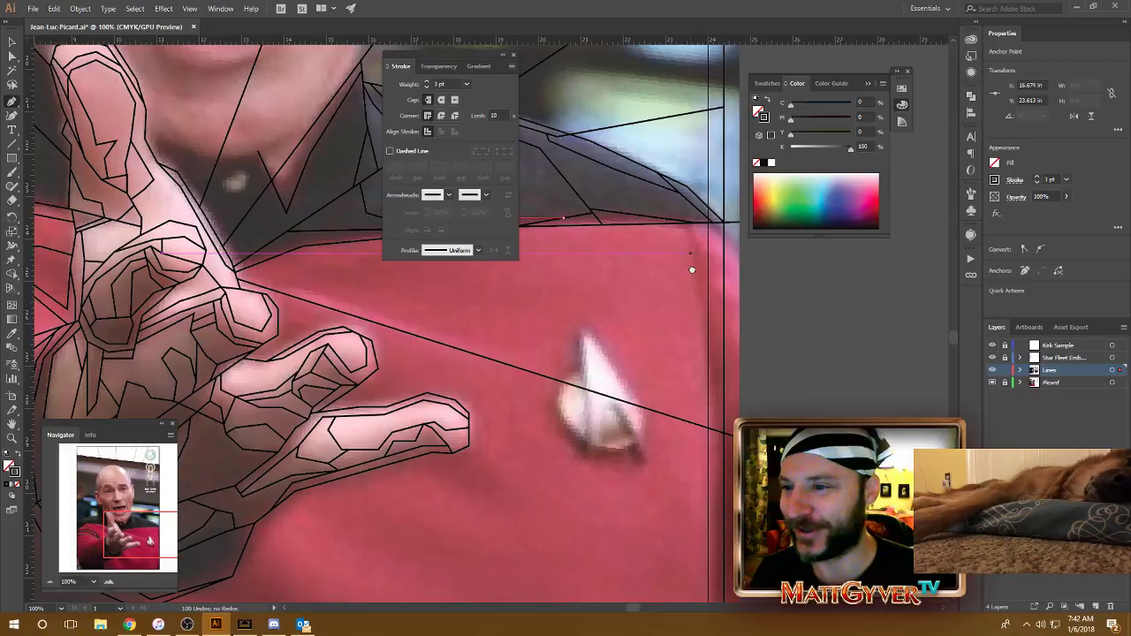
Step: Draw a black line from the collar edge to the diagonal uniform line
scroll(692, 270, up, 1)
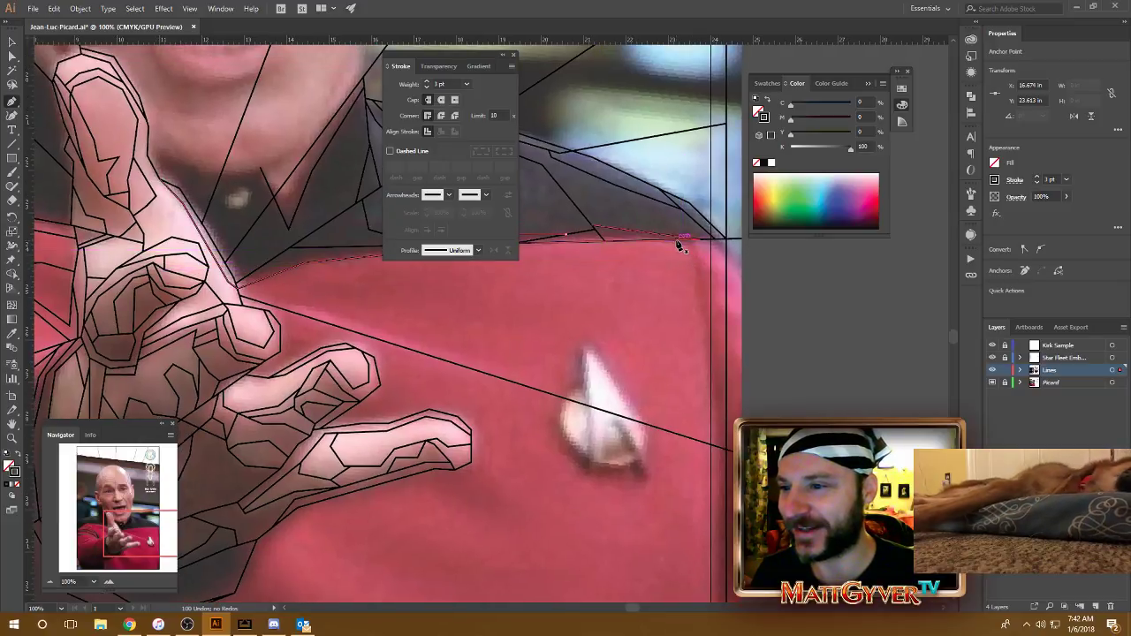
click(679, 241)
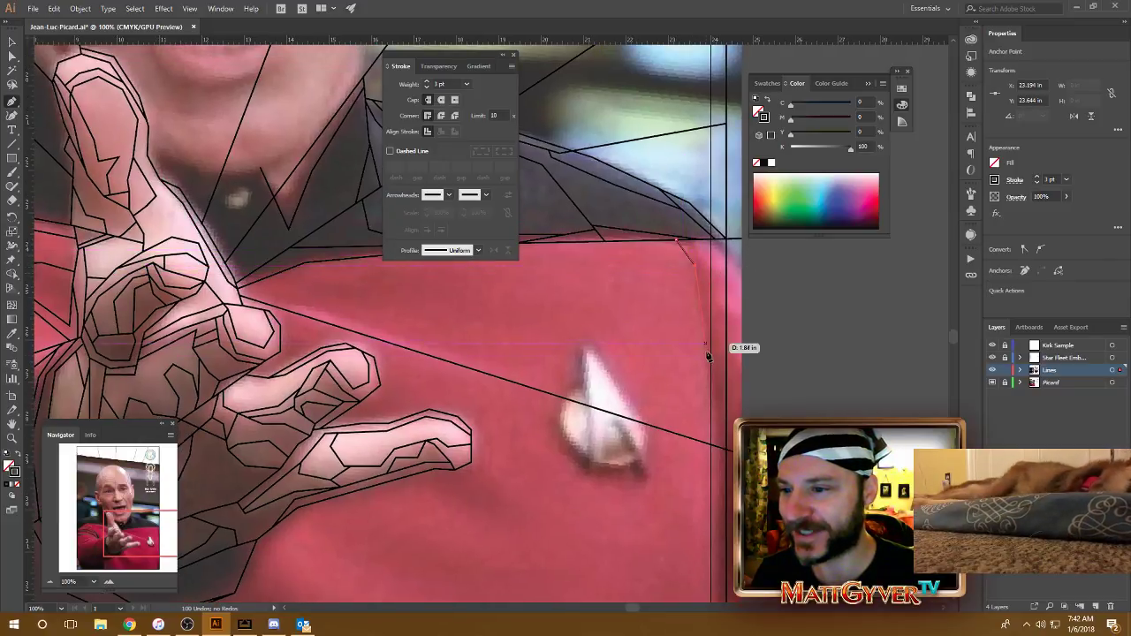
click(721, 452)
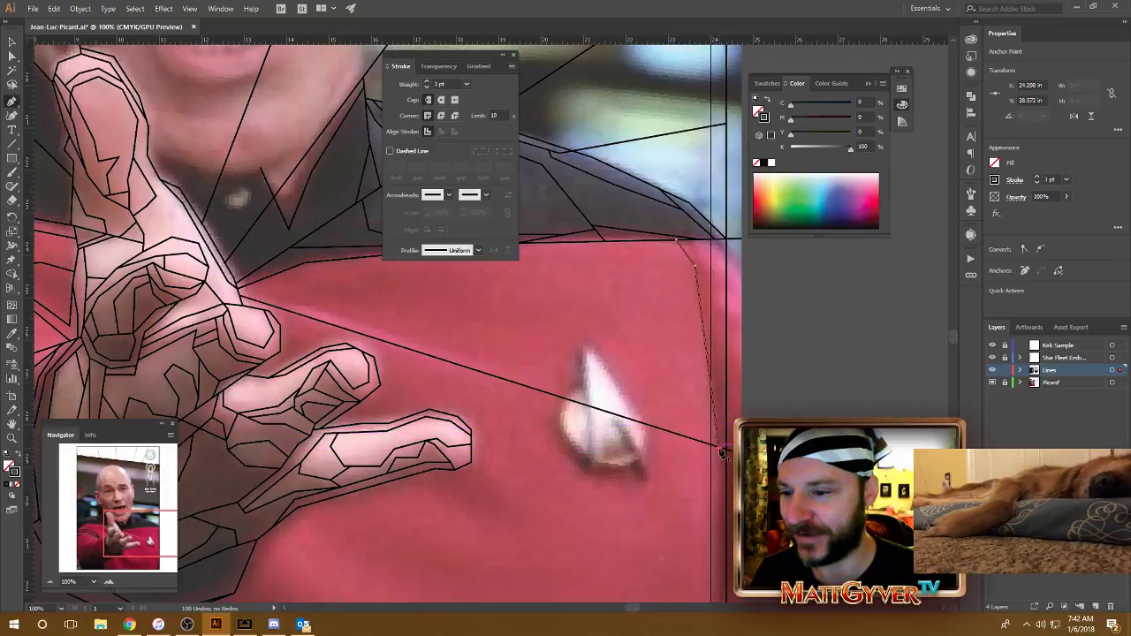
Step: Continue the collar path with anchors running down the shoulder edge
click(702, 241)
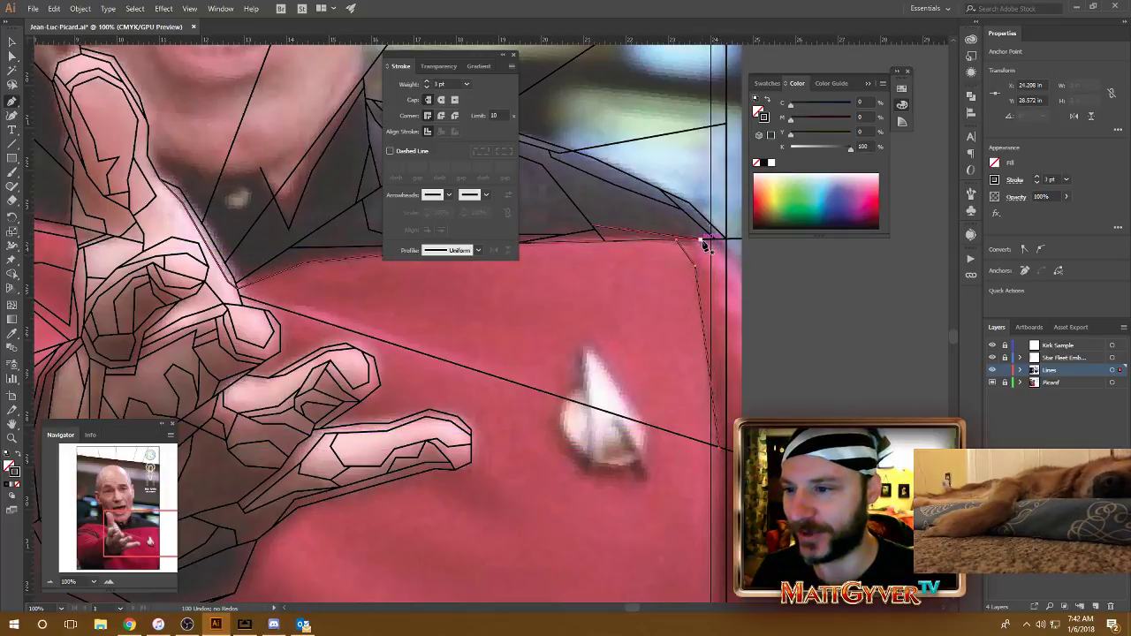
drag(717, 288, 658, 231)
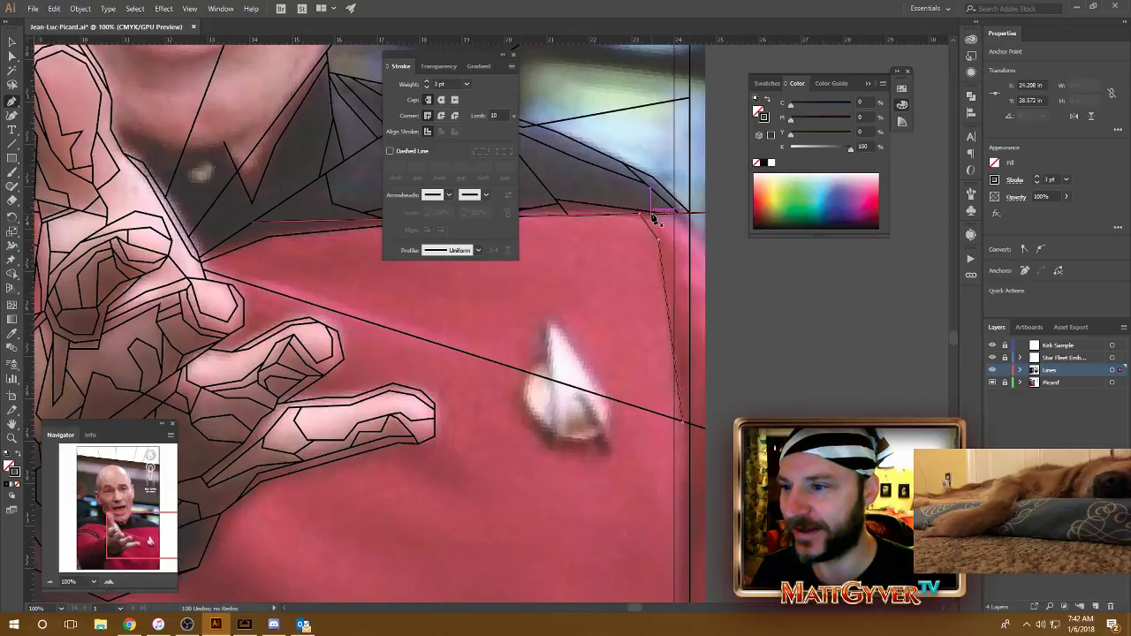
click(655, 219)
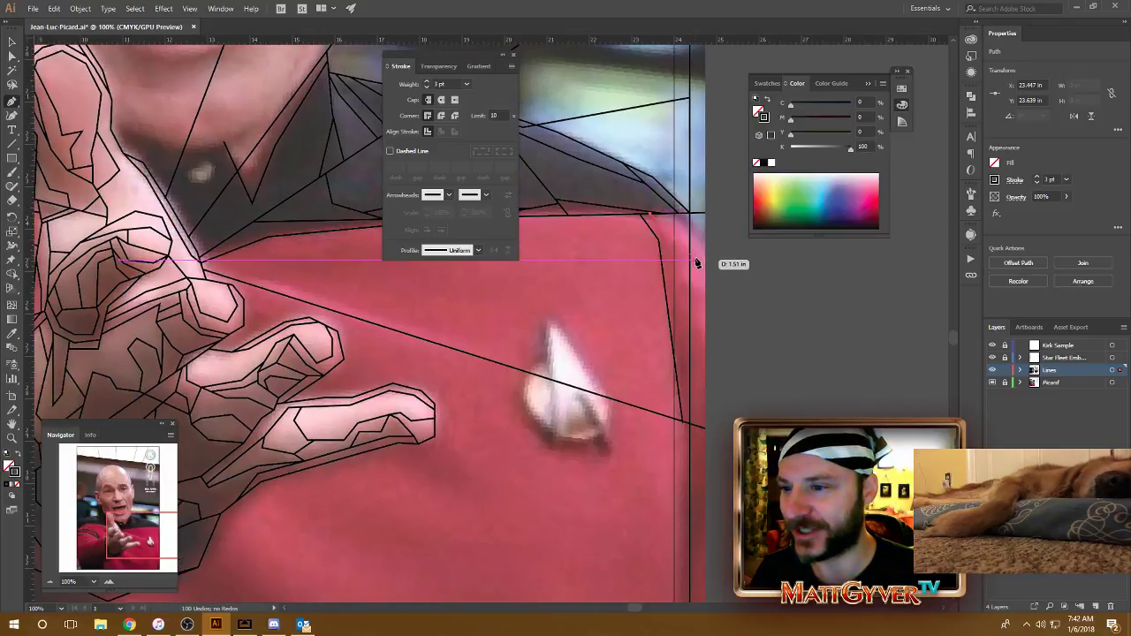
click(695, 265)
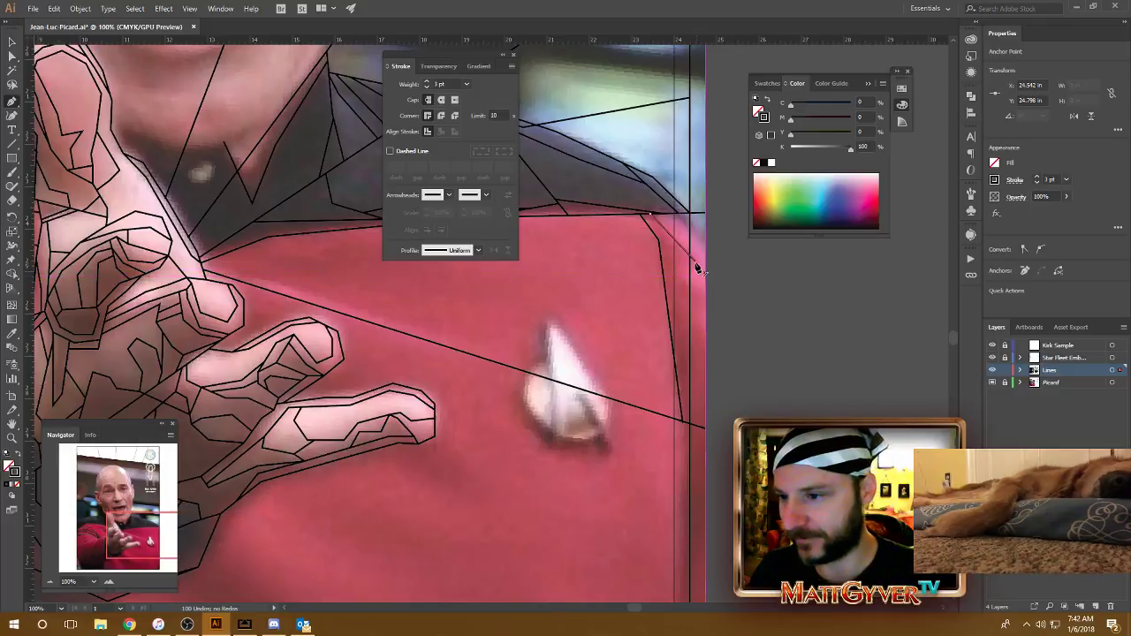
click(682, 267)
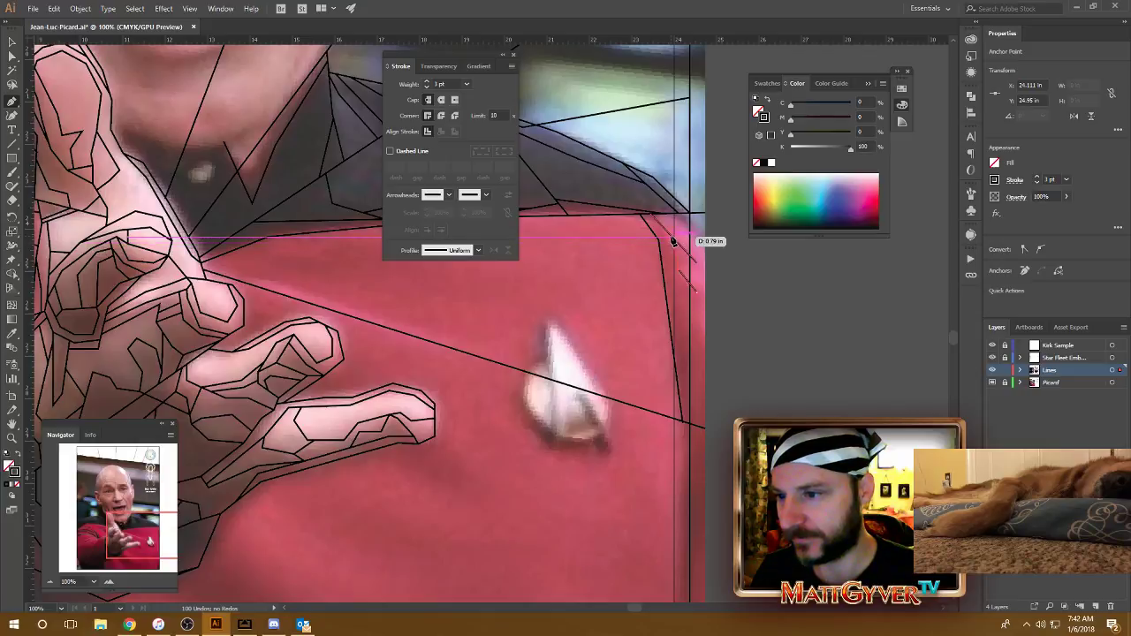
Step: Draw a closed black triangle over the chest badge, starting on the long line
drag(699, 361, 797, 301)
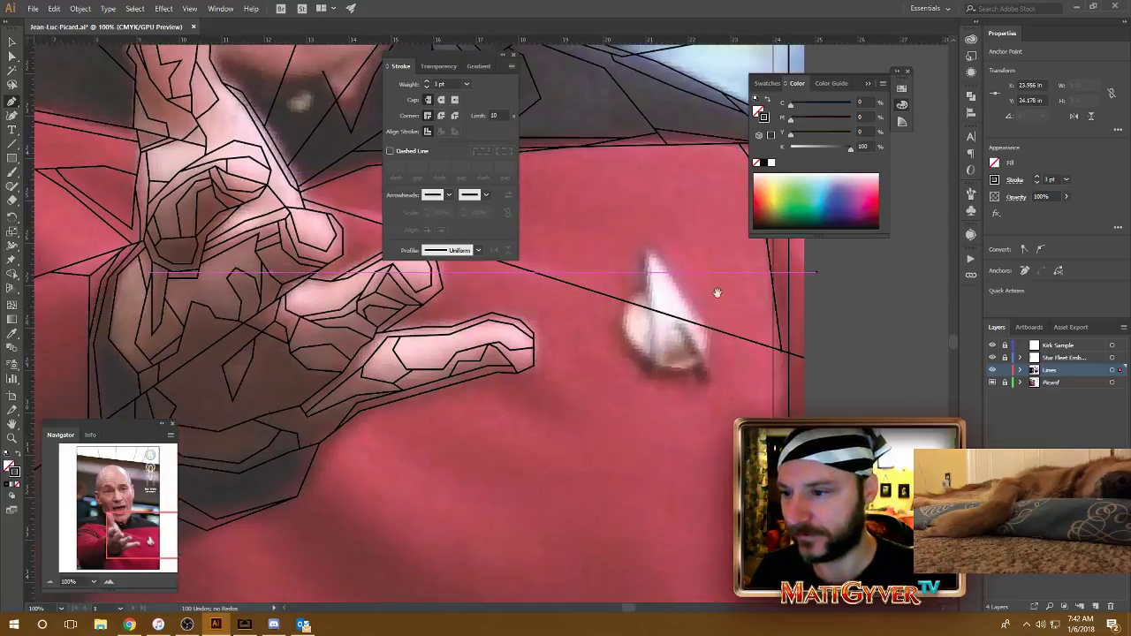
click(645, 254)
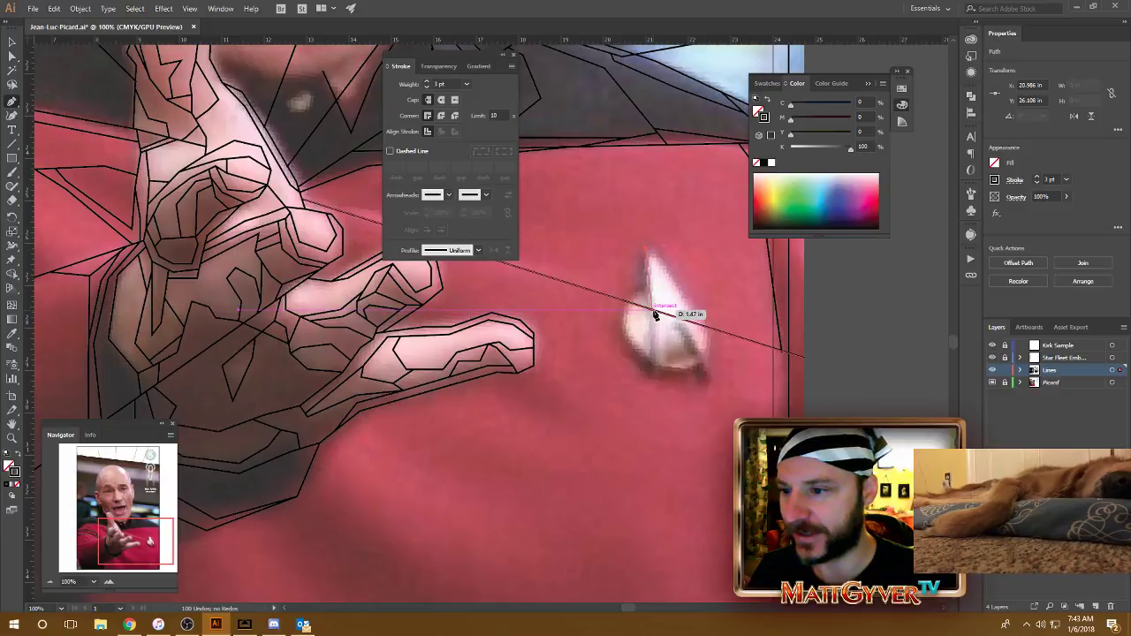
click(654, 312)
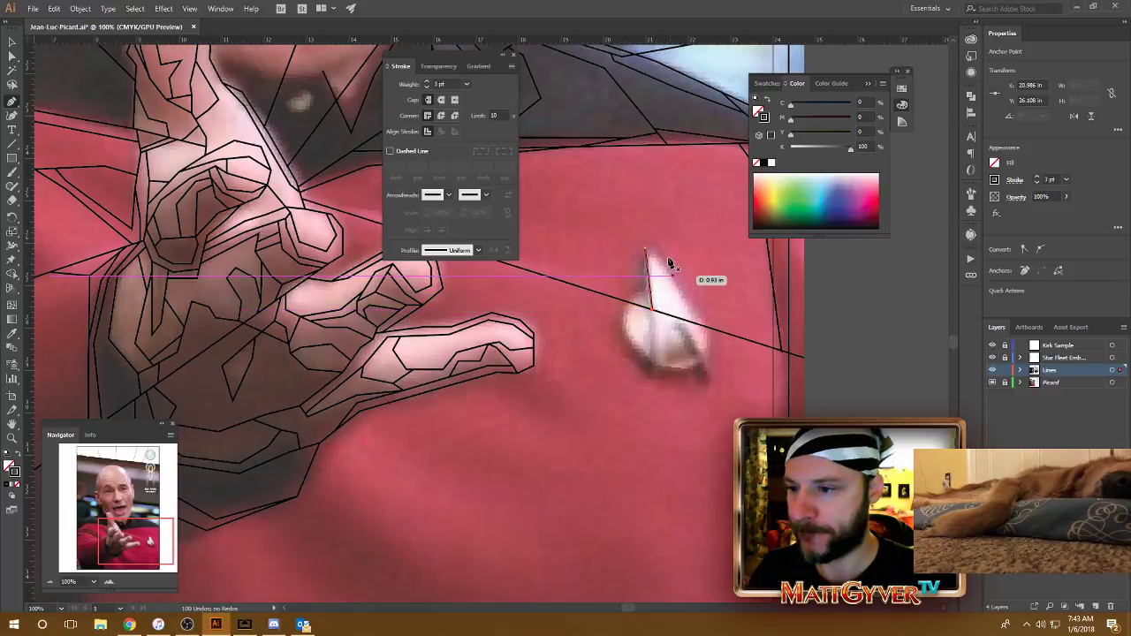
click(699, 328)
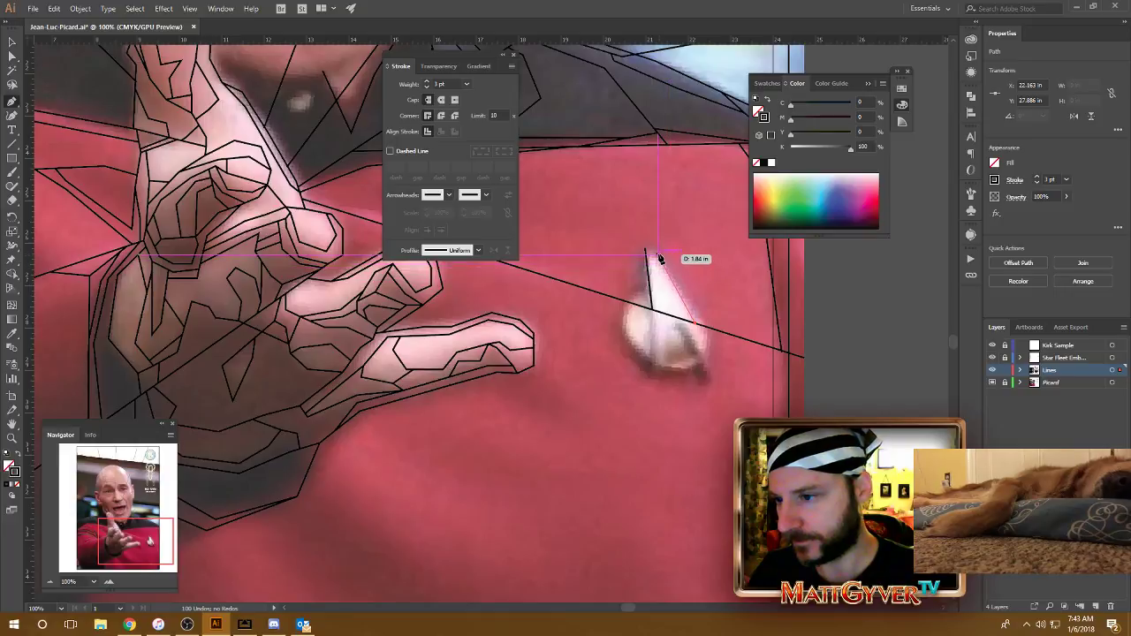
click(647, 252)
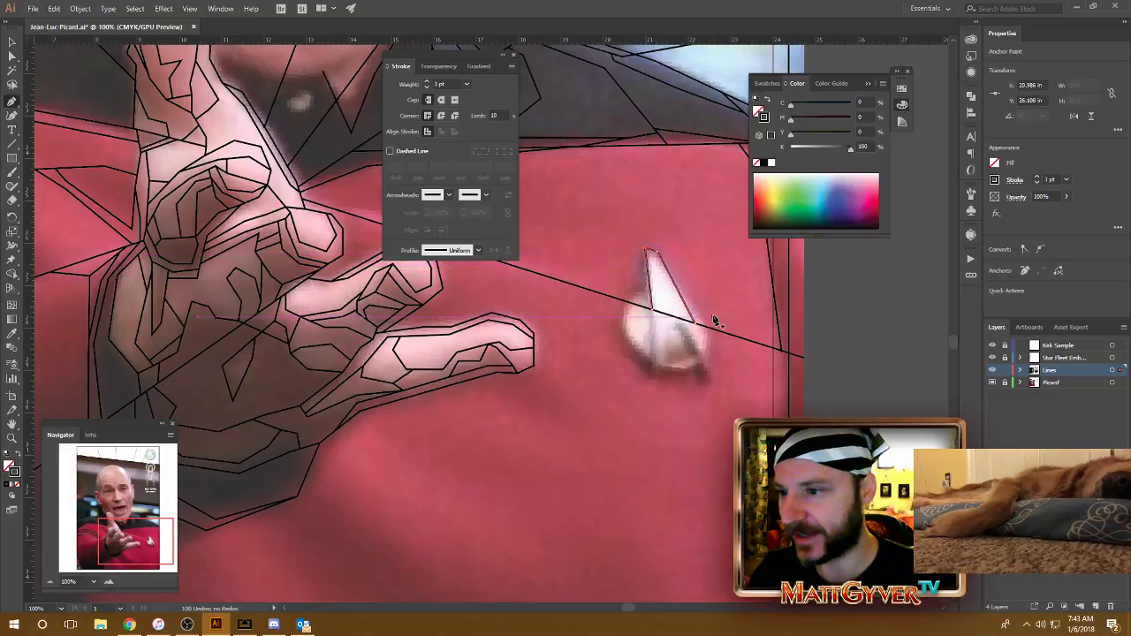
mouse_move(714, 320)
mouse_down()
mouse_move(704, 267)
mouse_move(679, 282)
mouse_up()
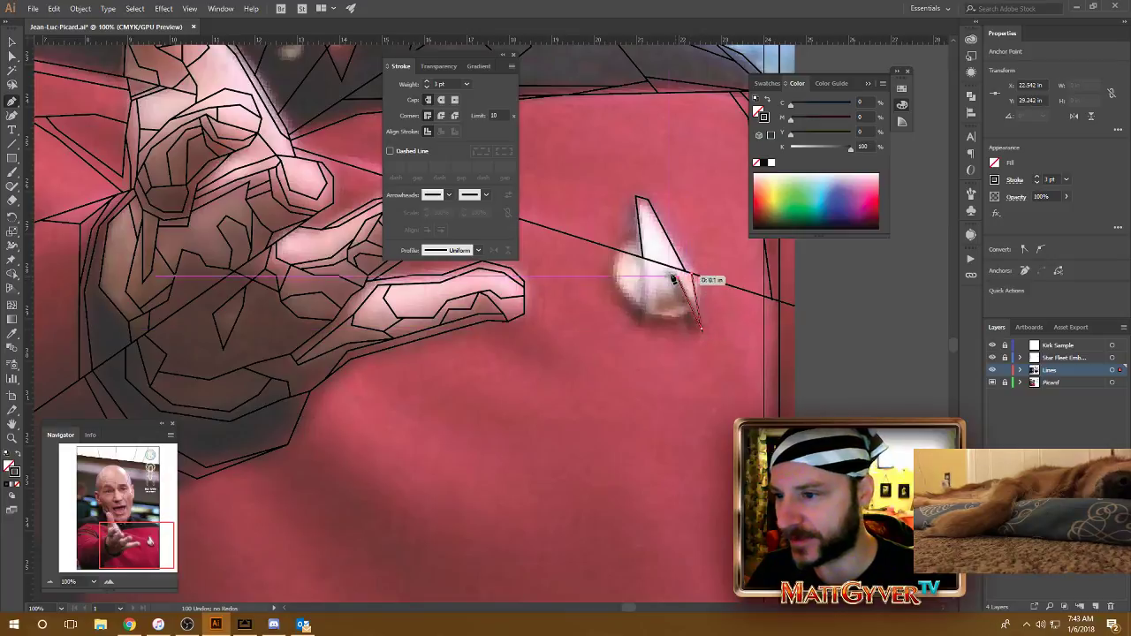
Step: Drag the badge triangle's anchors to fit the combadge outline and the line intersection
drag(659, 289, 643, 328)
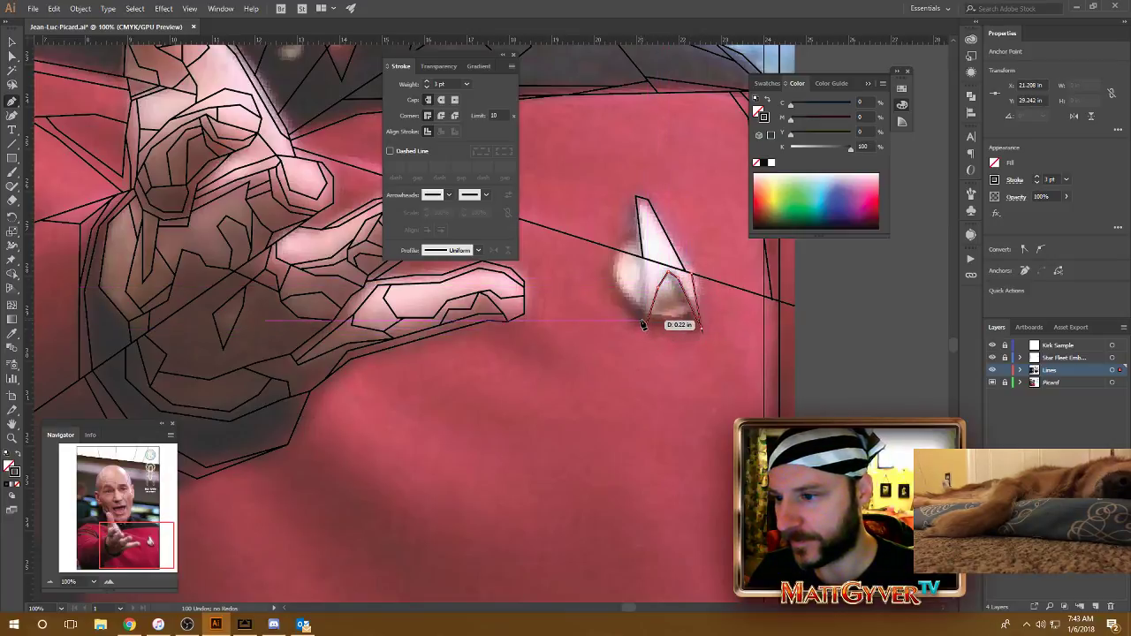
drag(643, 278, 648, 263)
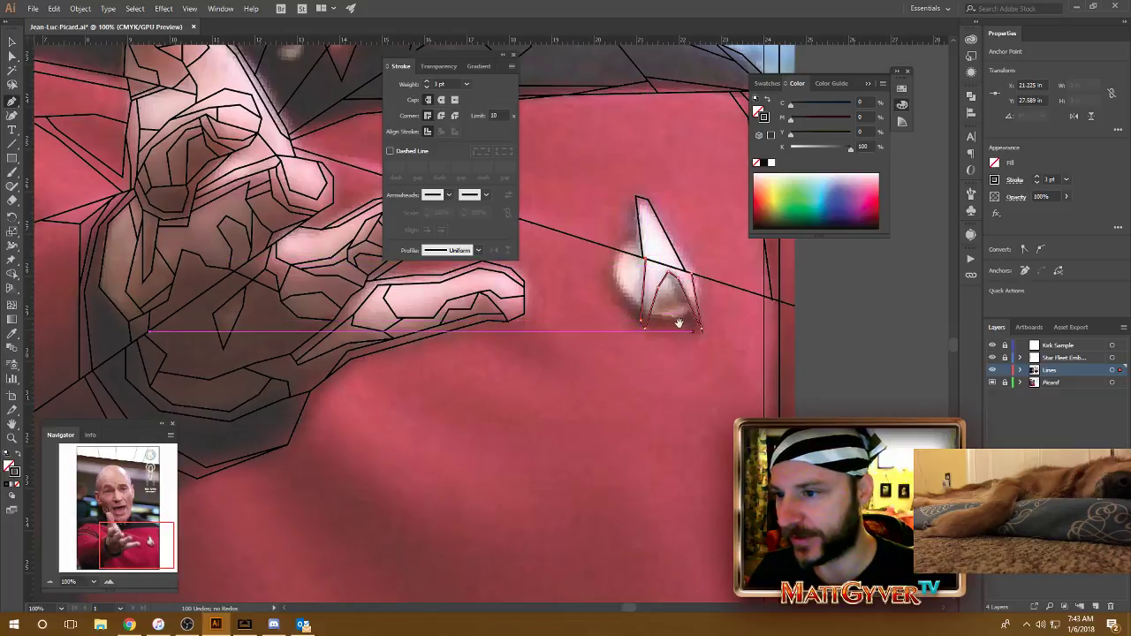
drag(679, 323, 683, 332)
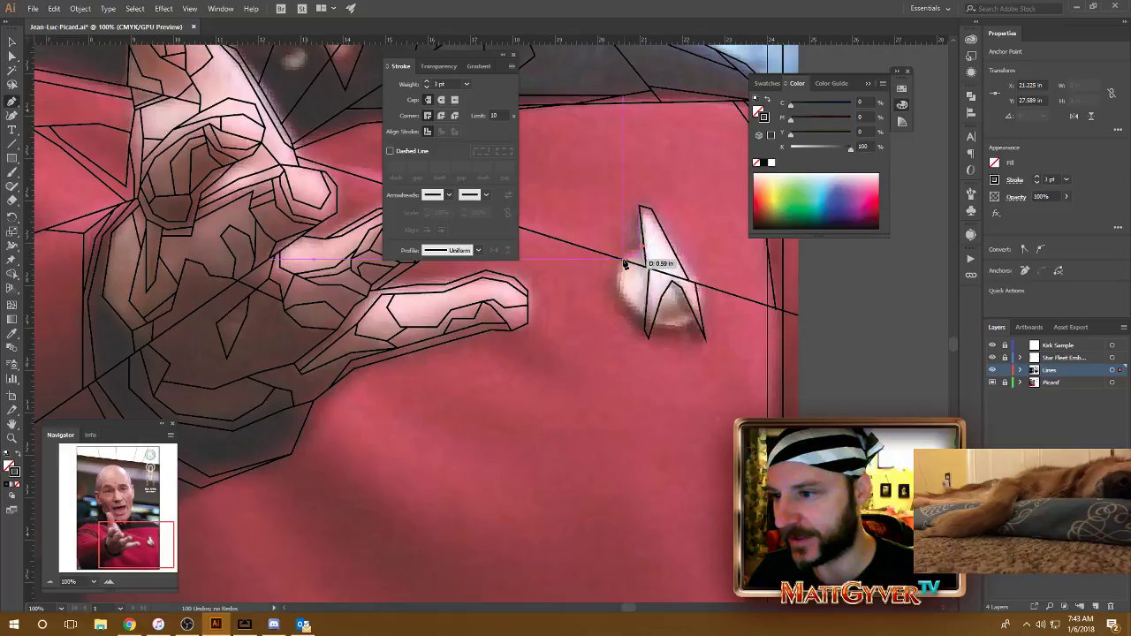
mouse_move(624, 263)
mouse_down()
mouse_move(688, 264)
mouse_move(699, 293)
mouse_up()
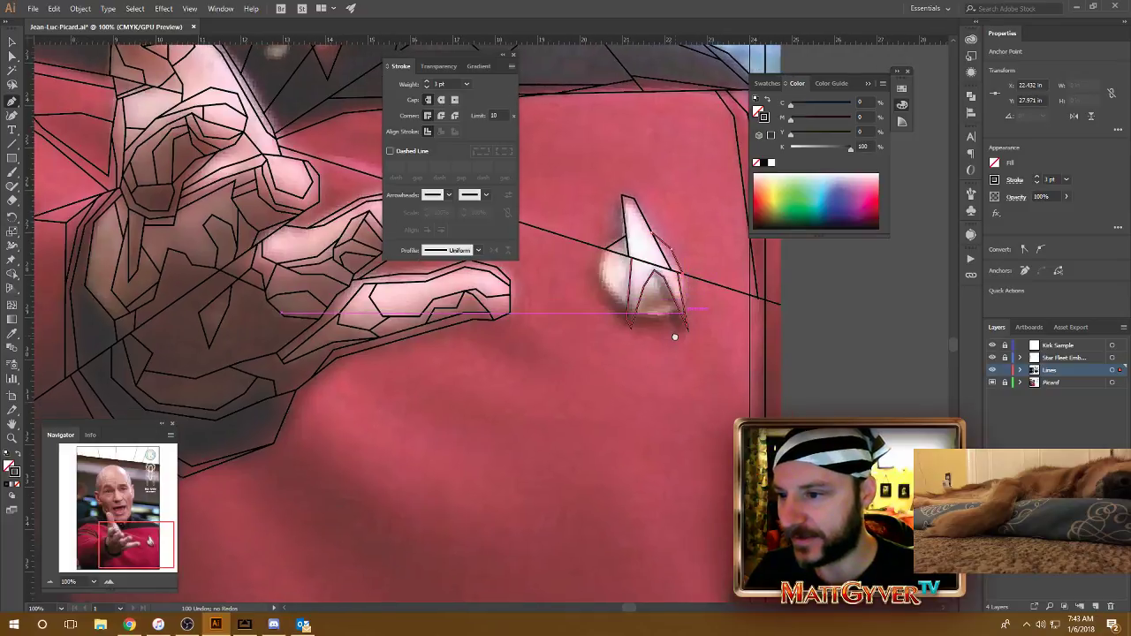
drag(639, 320, 680, 316)
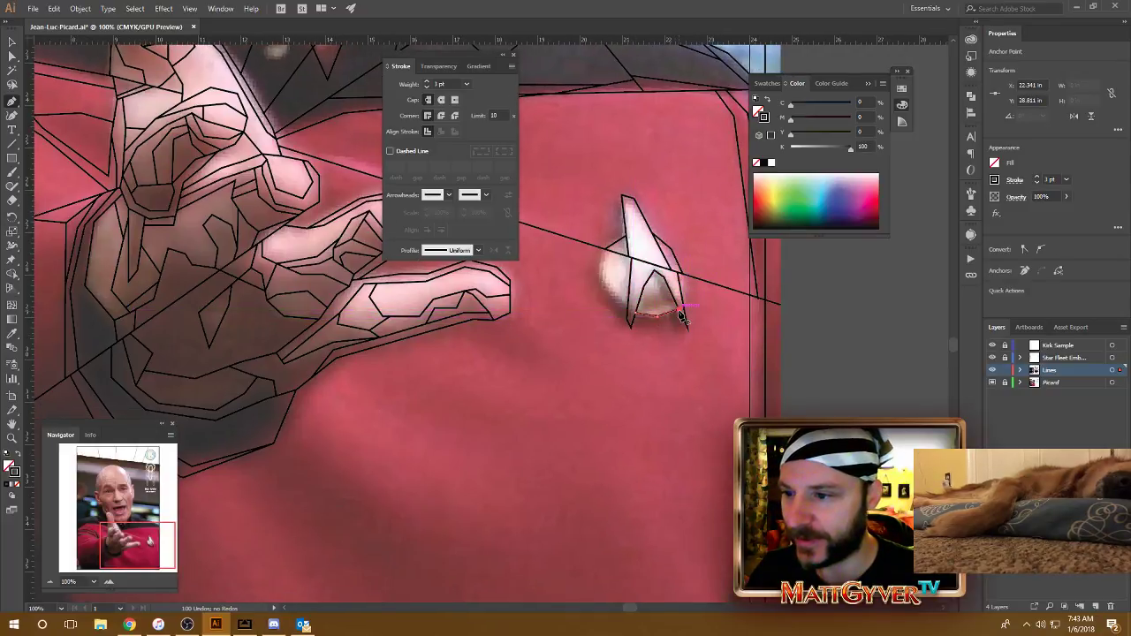
drag(643, 327, 646, 279)
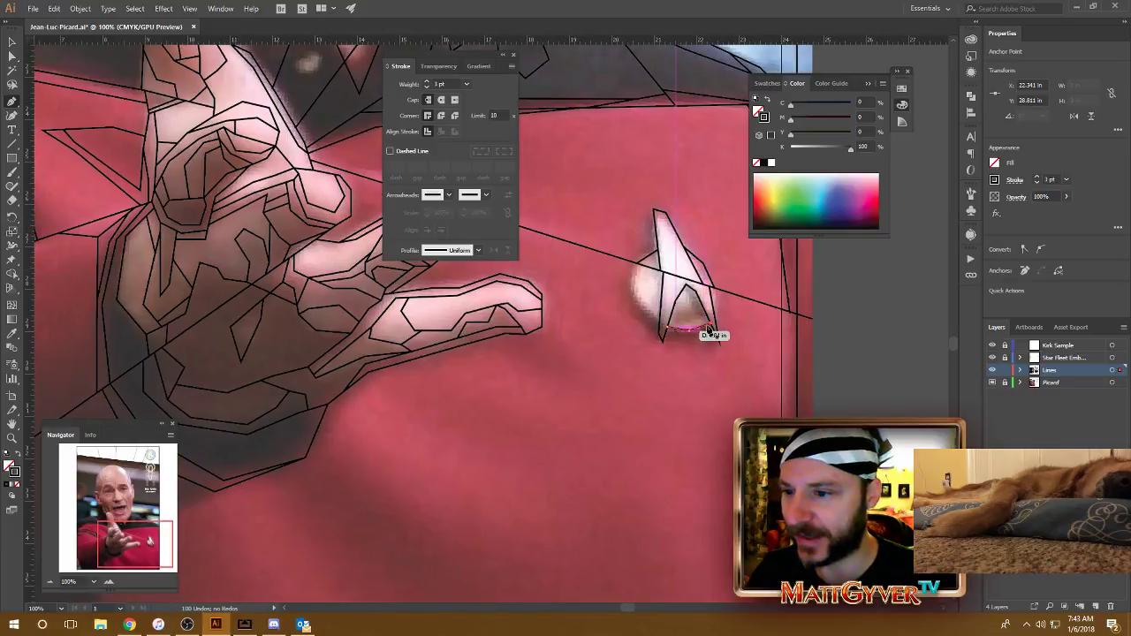
drag(721, 299, 718, 329)
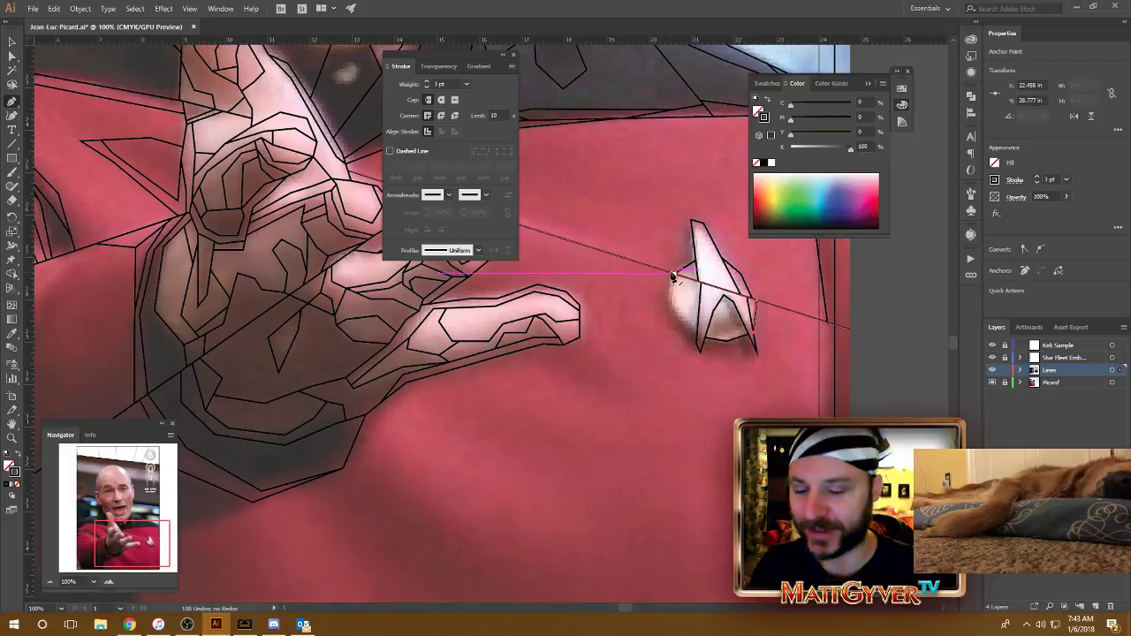
scroll(674, 277, up, 3)
scroll(694, 357, down, 1)
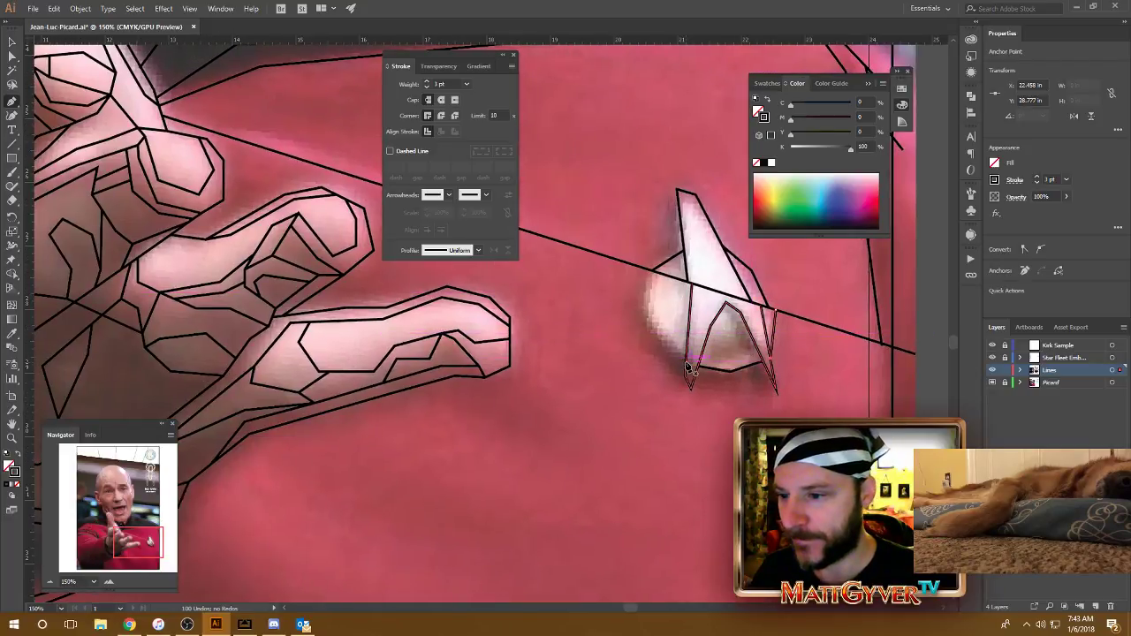
Step: Reshape the badge's bottom edge and pull its top point downward to match the photo
mouse_move(690, 369)
mouse_down()
mouse_move(644, 290)
mouse_move(658, 277)
mouse_move(662, 348)
mouse_move(686, 380)
mouse_move(754, 384)
mouse_up()
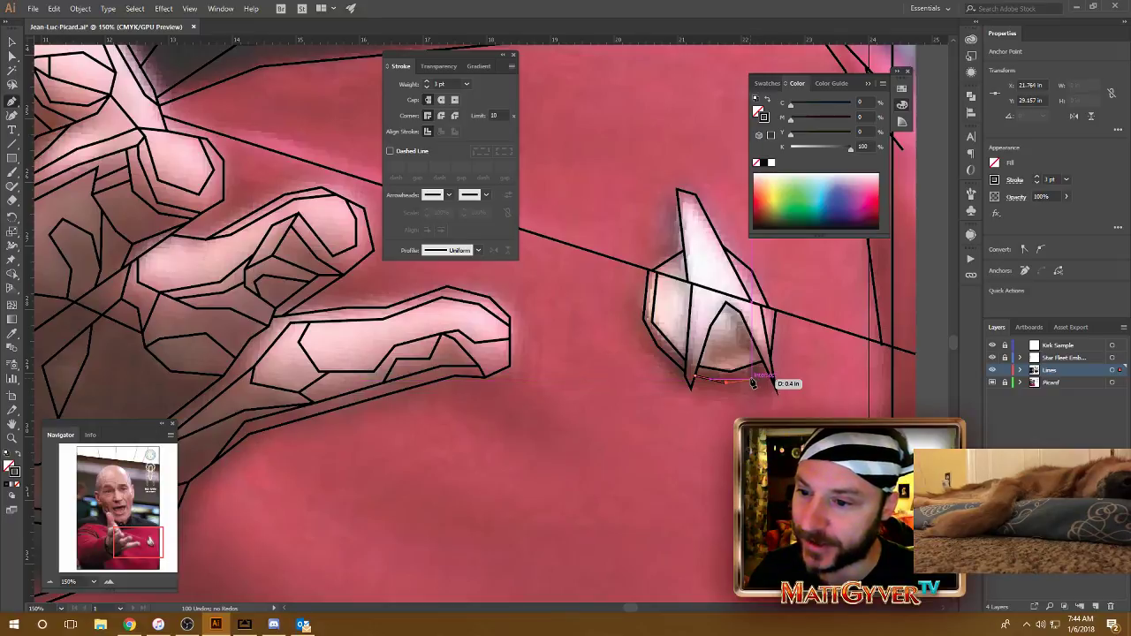
drag(754, 383, 758, 366)
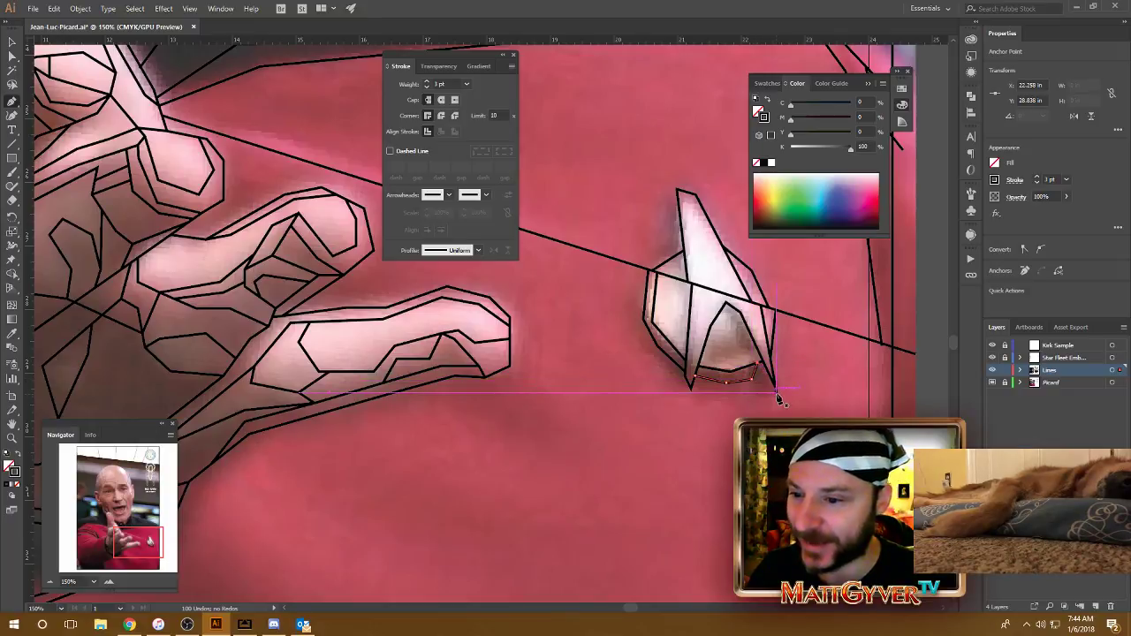
drag(778, 400, 758, 382)
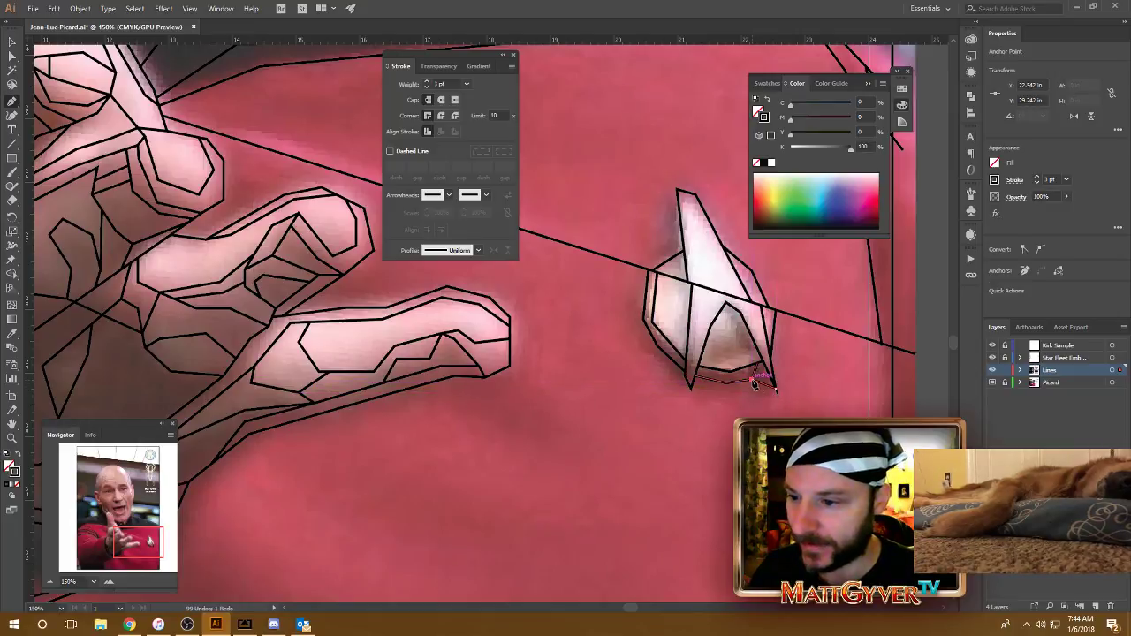
scroll(756, 382, up, 3)
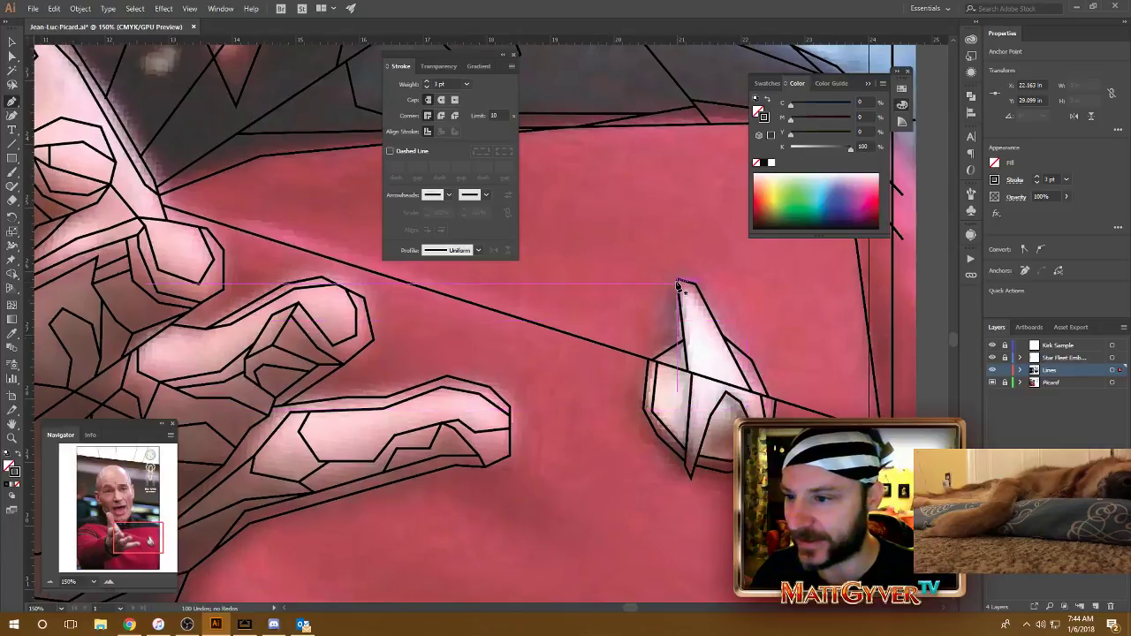
drag(677, 285, 678, 351)
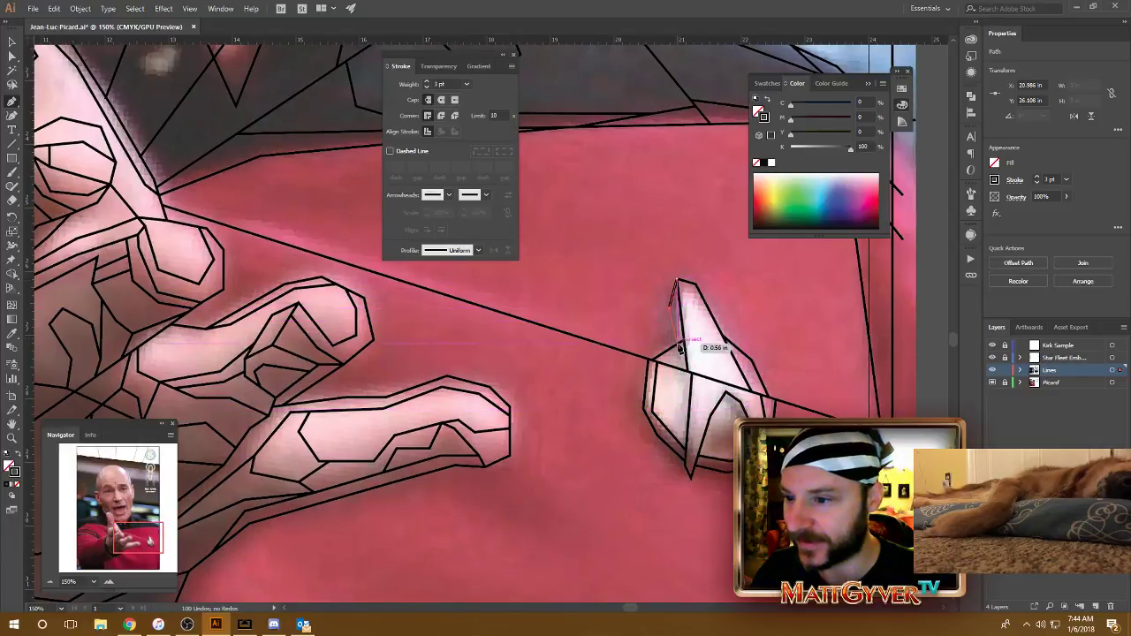
drag(737, 353, 739, 355)
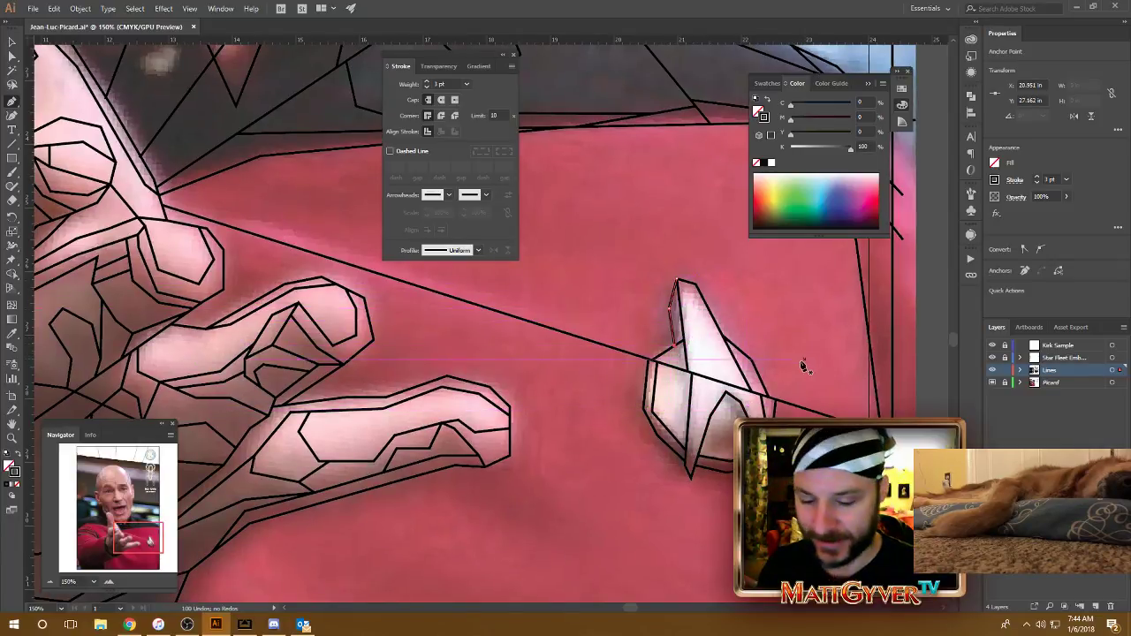
Step: Trace a small inner triangle inside the badge emblem with black lines
key(ctrl+minus)
key(ctrl+minus)
mouse_move(563, 400)
mouse_down()
mouse_move(679, 437)
mouse_move(659, 389)
mouse_up()
key(ctrl+plus)
key(ctrl+plus)
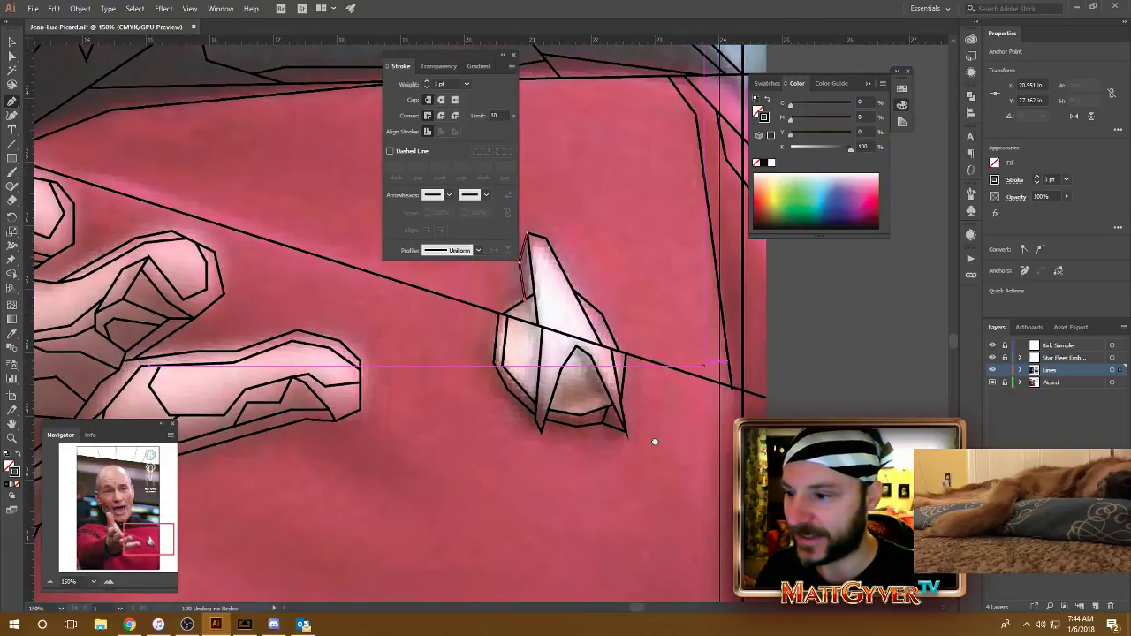
click(608, 338)
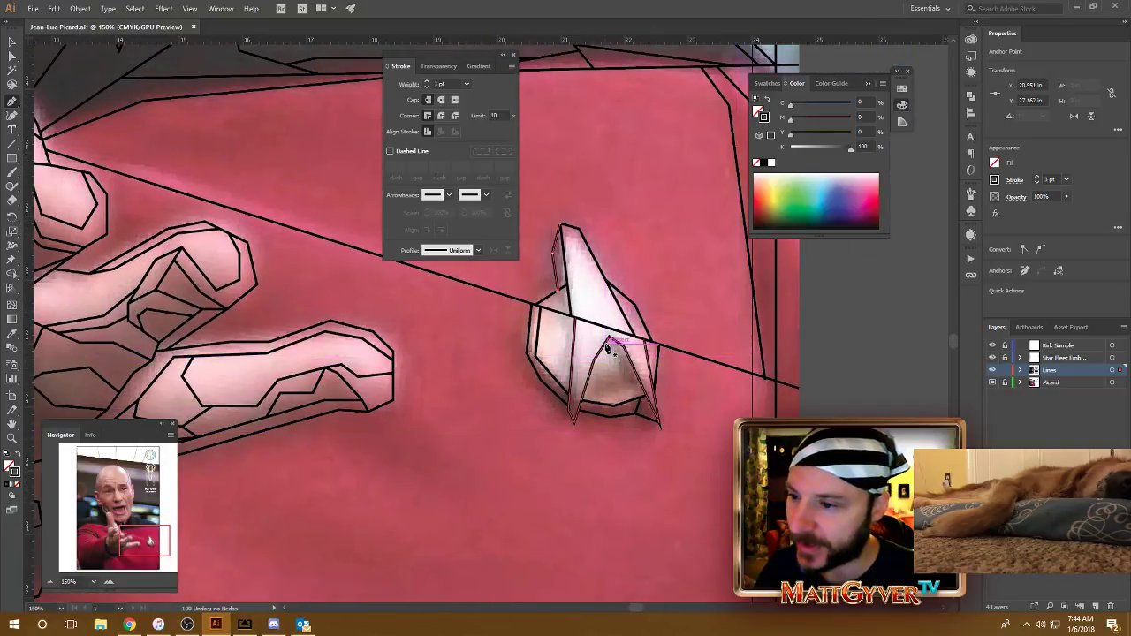
click(631, 385)
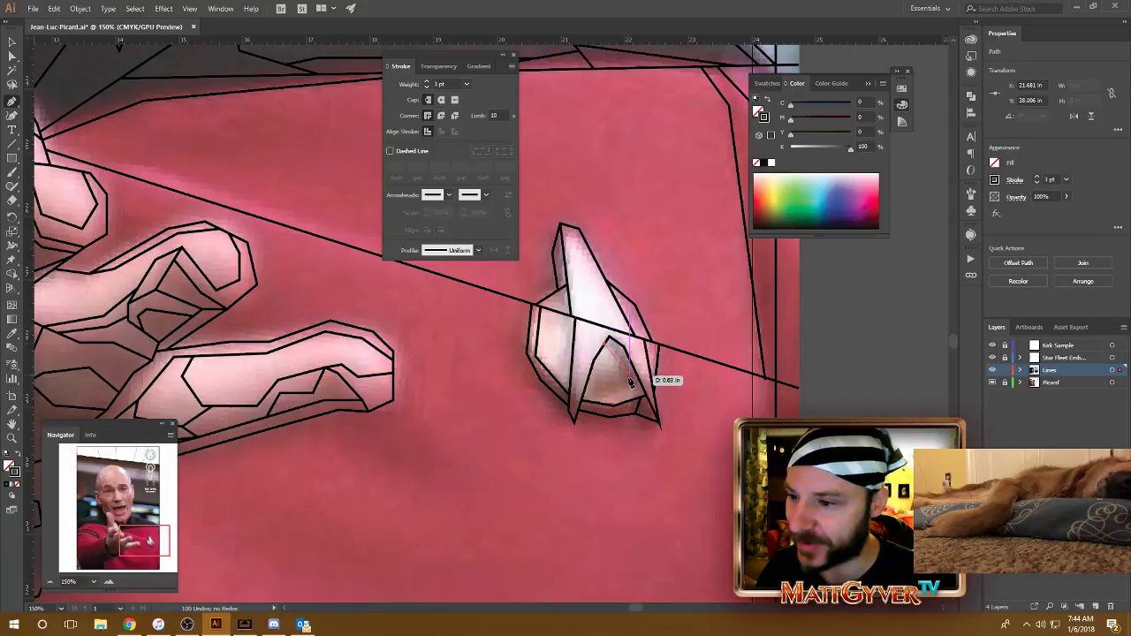
click(632, 397)
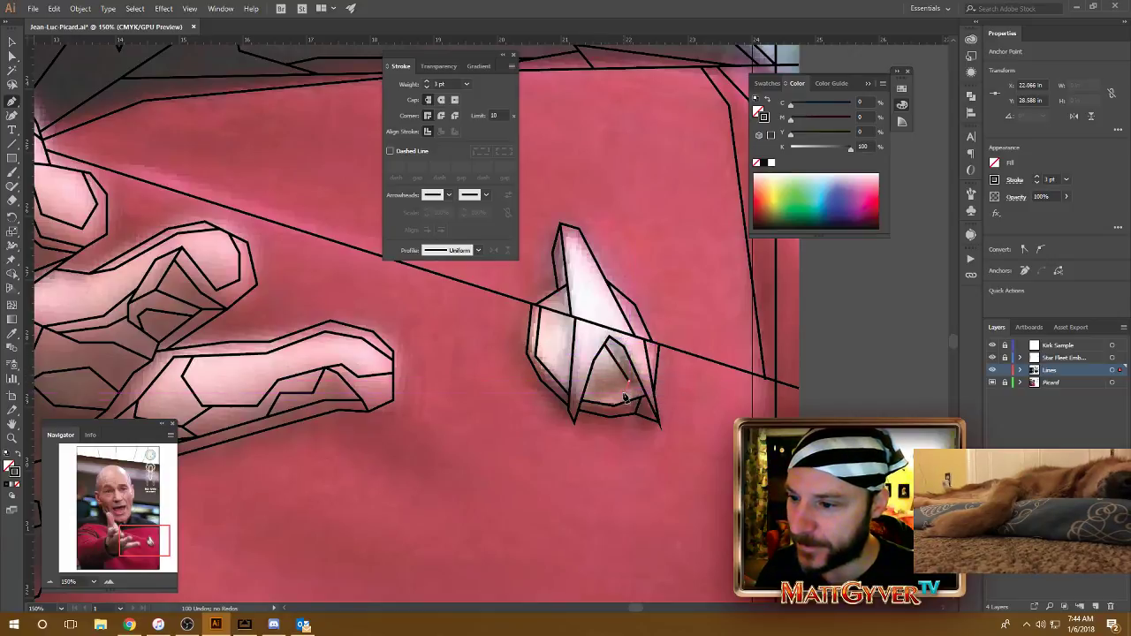
click(585, 396)
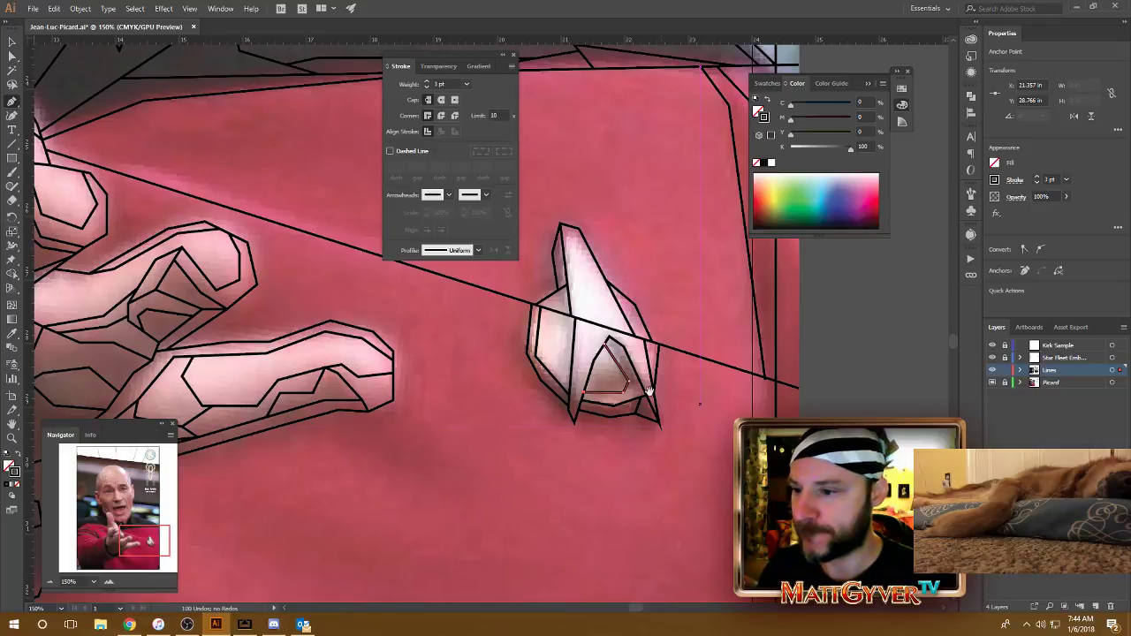
drag(642, 385, 667, 399)
click(659, 396)
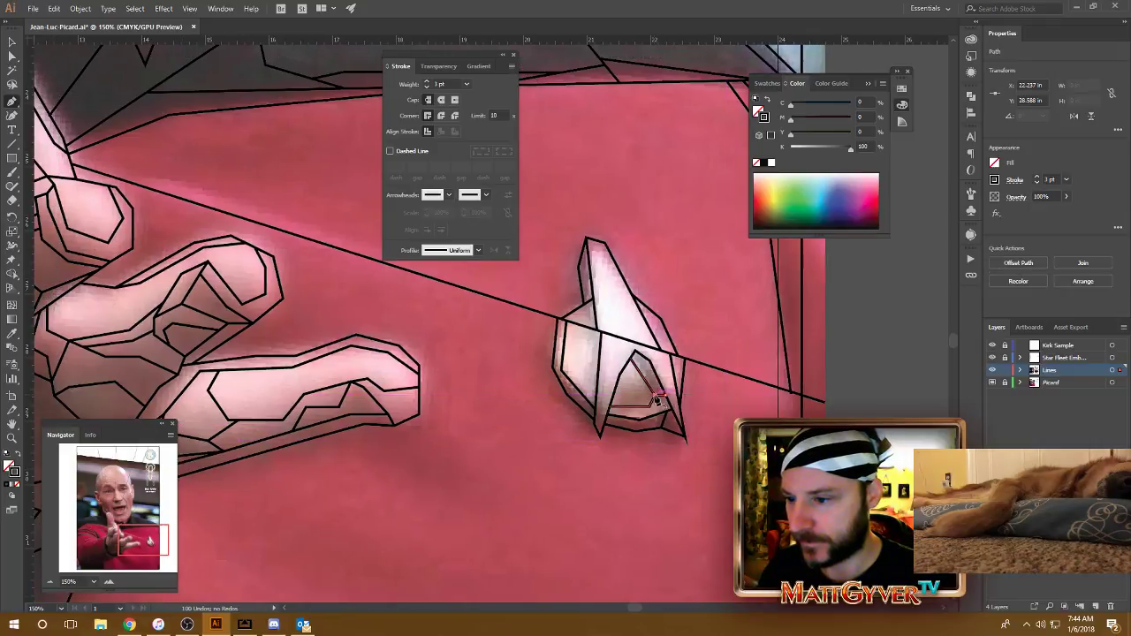
drag(750, 416, 791, 458)
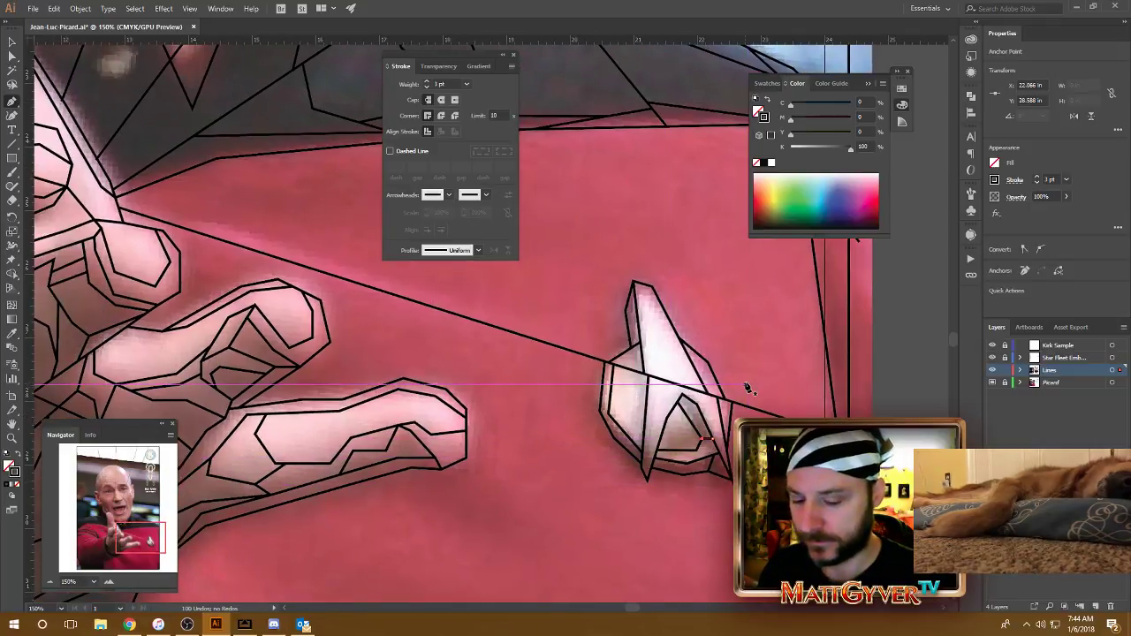
key(ctrl+minus)
key(ctrl+minus)
Step: Draw a facet line down the badge's arrowhead from its upper edge to lower left
drag(616, 374, 742, 512)
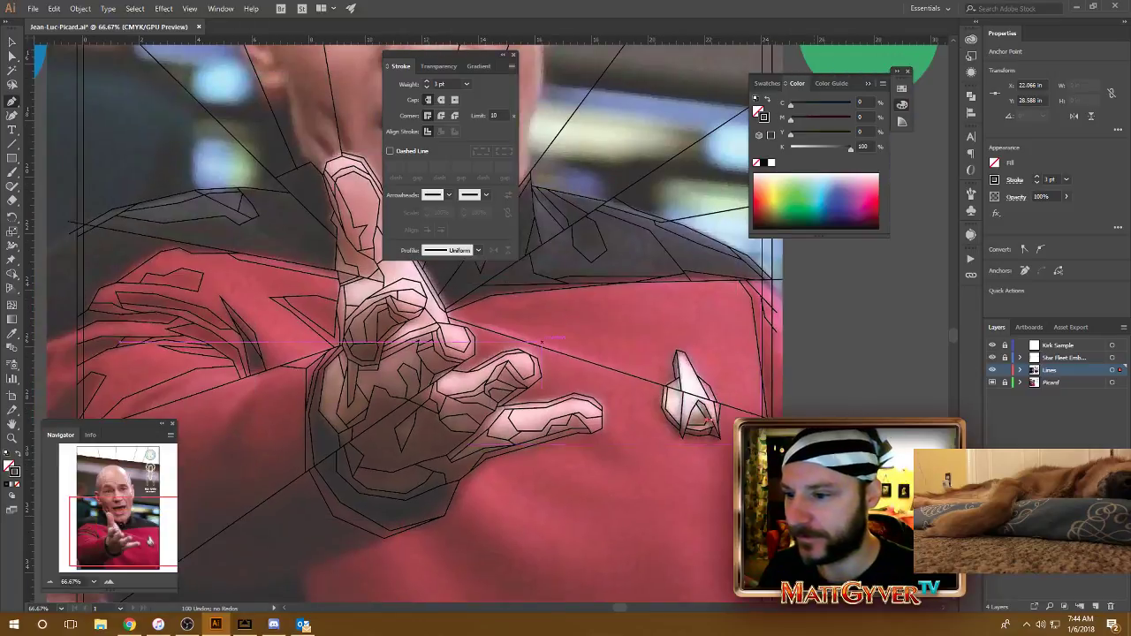
key(v)
click(828, 405)
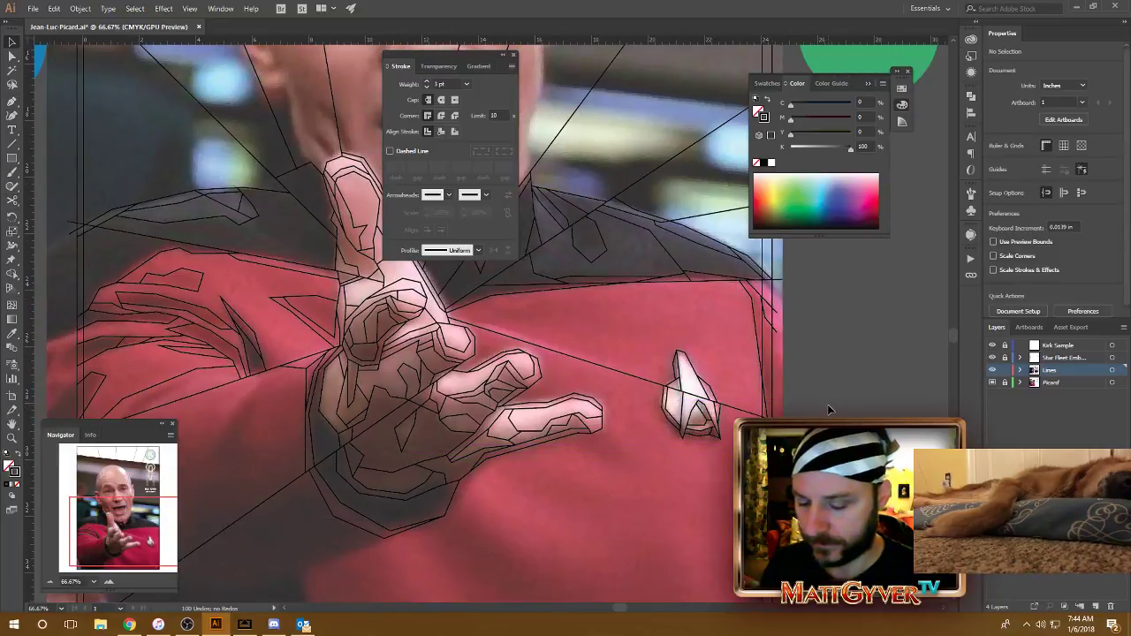
key(ctrl+plus)
key(ctrl+plus)
key(ctrl+plus)
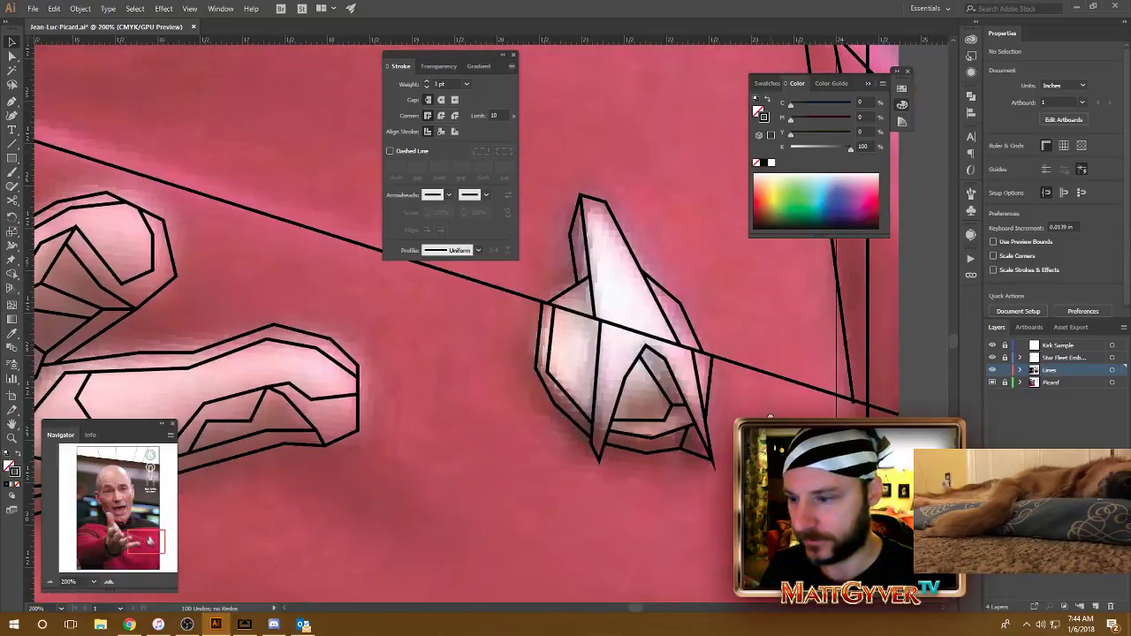
key(p)
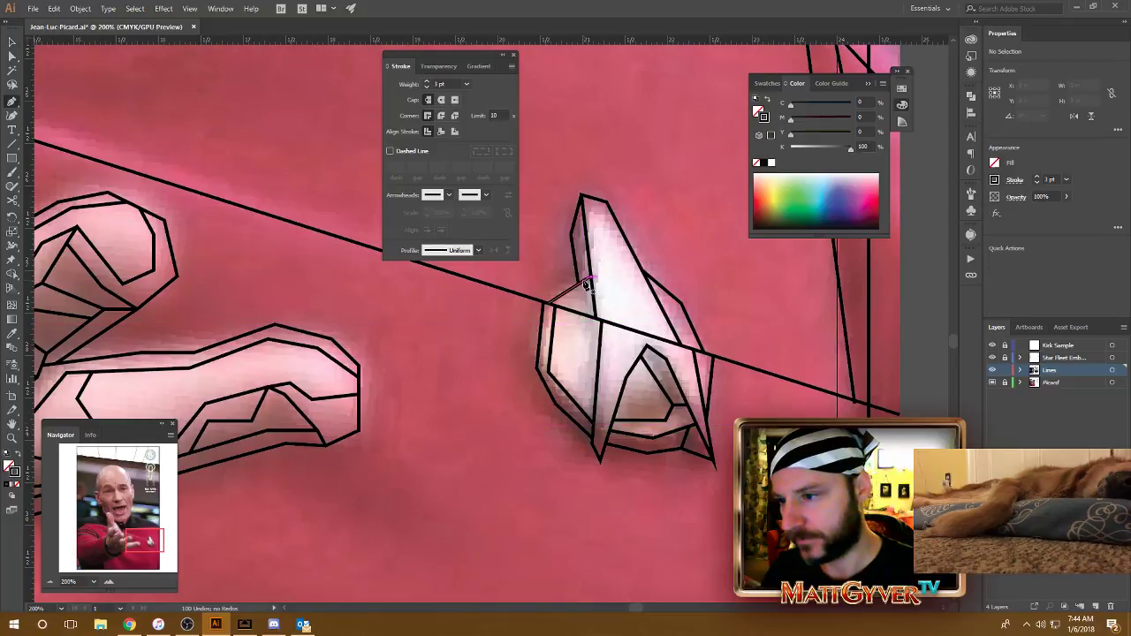
drag(584, 283, 590, 321)
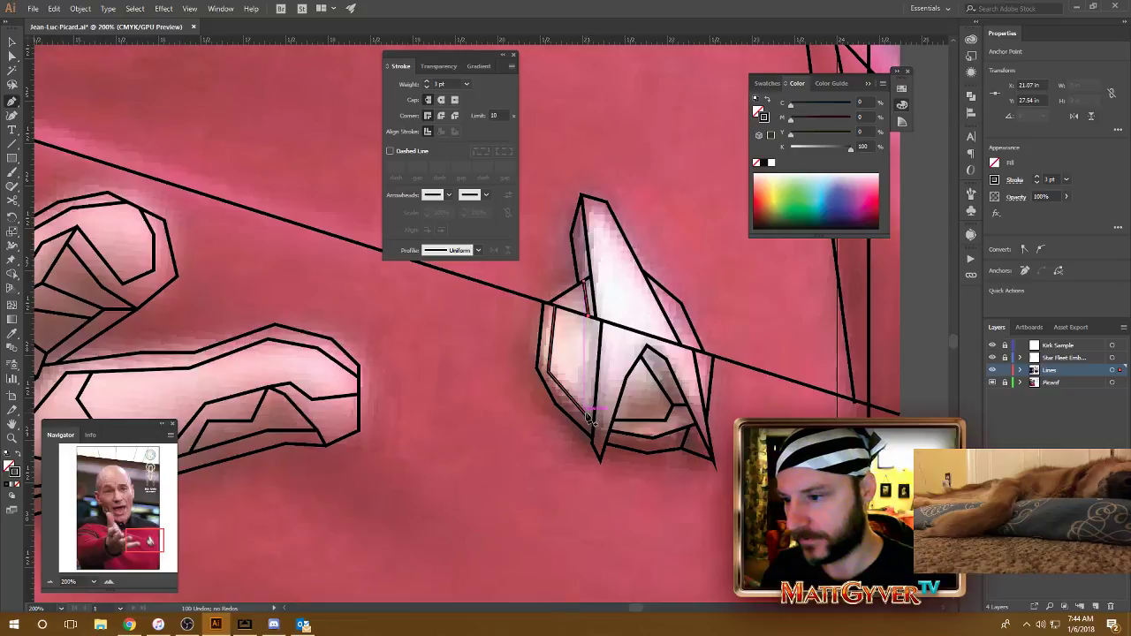
drag(587, 414, 603, 326)
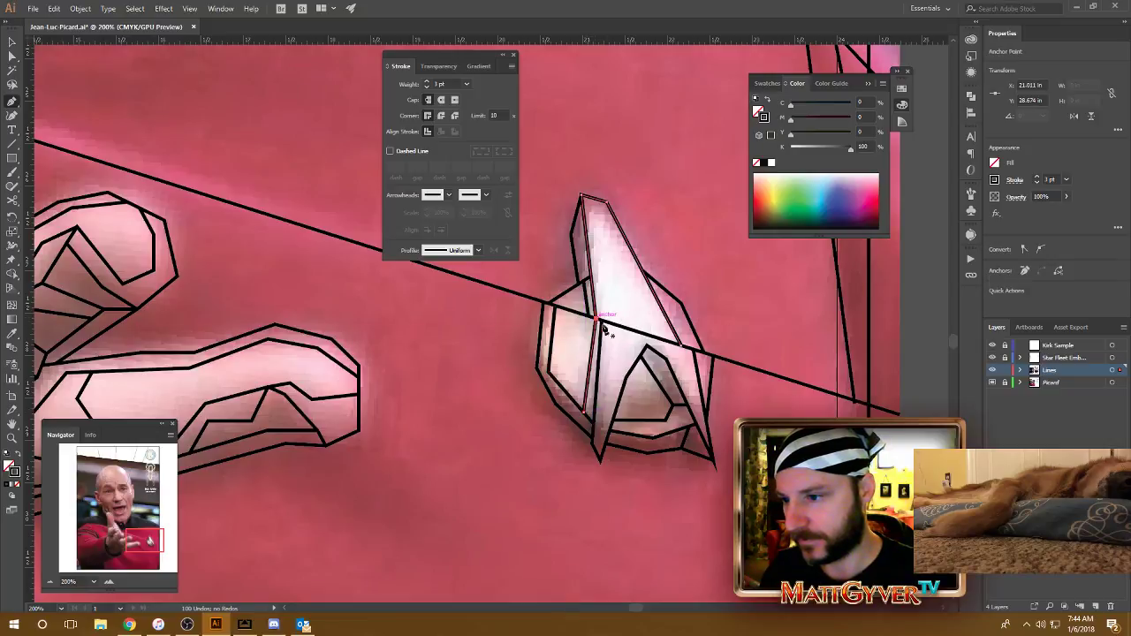
drag(708, 352, 669, 325)
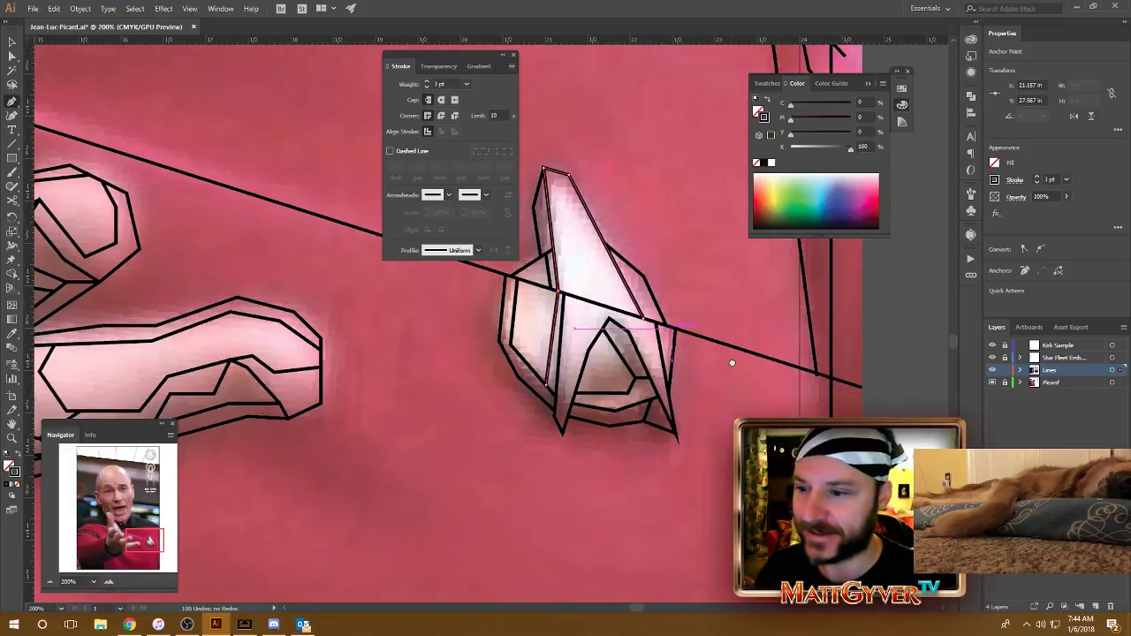
Step: Extend the inner triangle path from its open end down to the badge base
key(a)
click(633, 399)
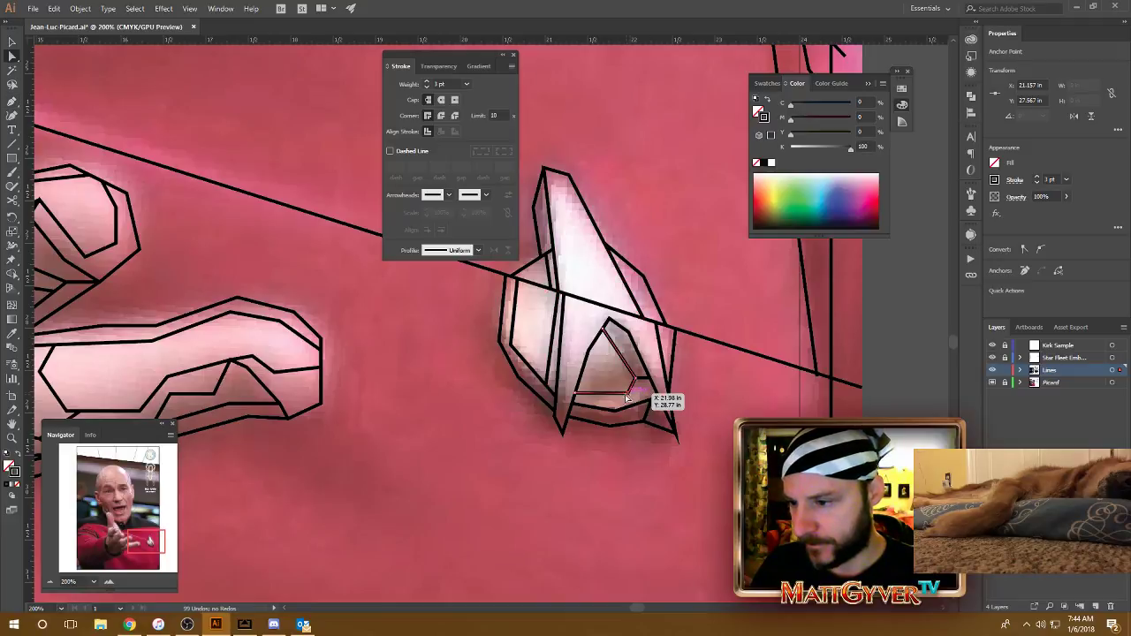
key(p)
click(589, 391)
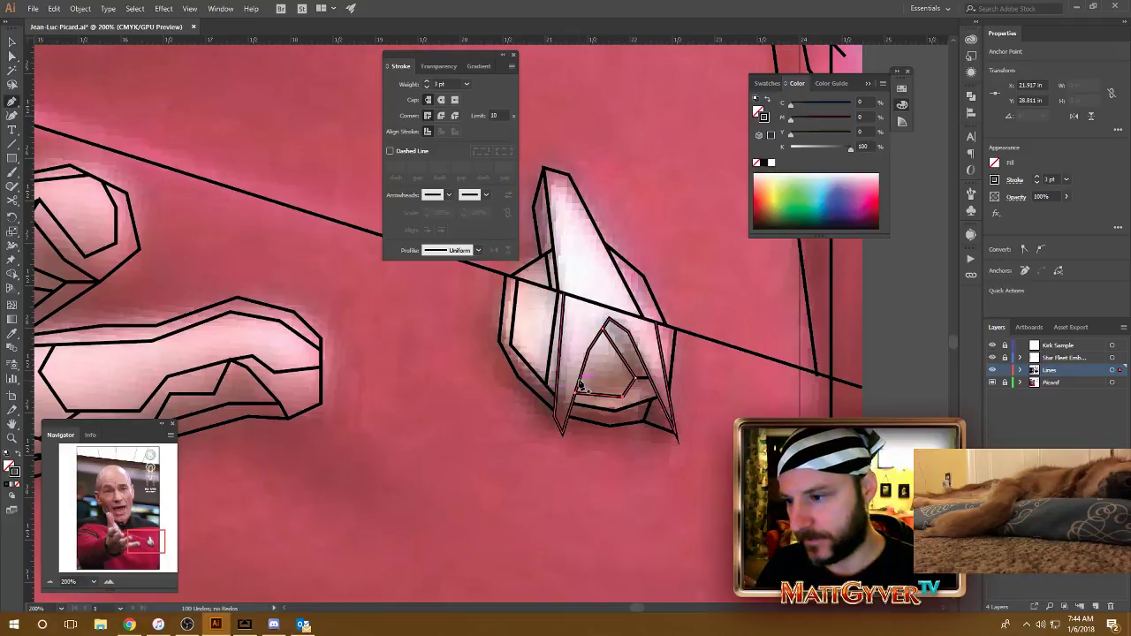
click(624, 363)
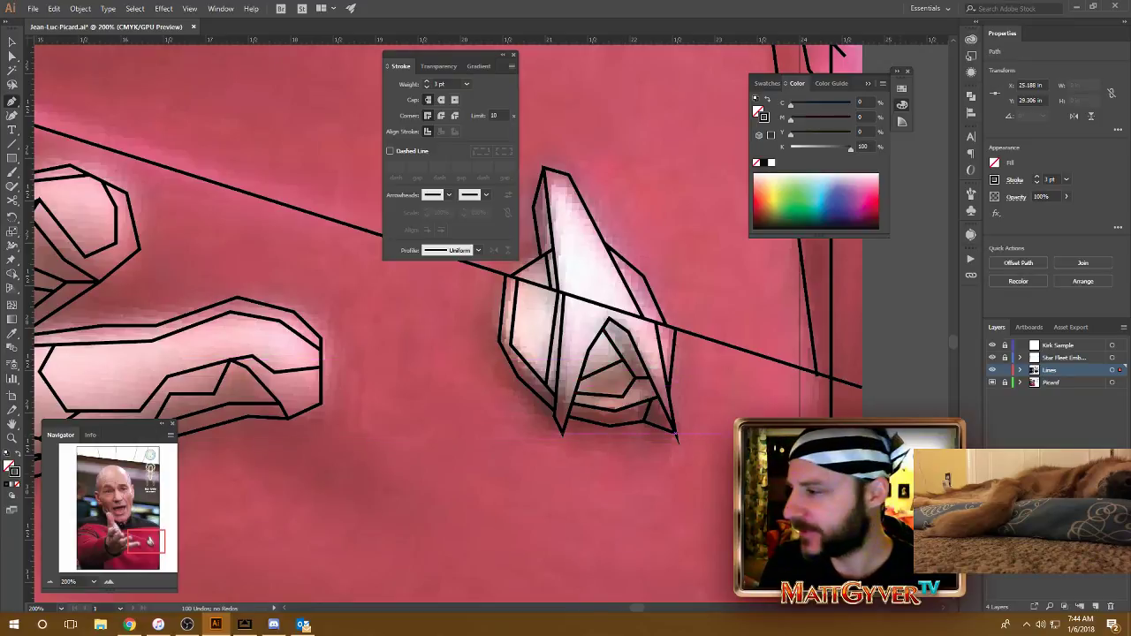
key(ctrl+minus)
key(ctrl+minus)
drag(284, 361, 568, 406)
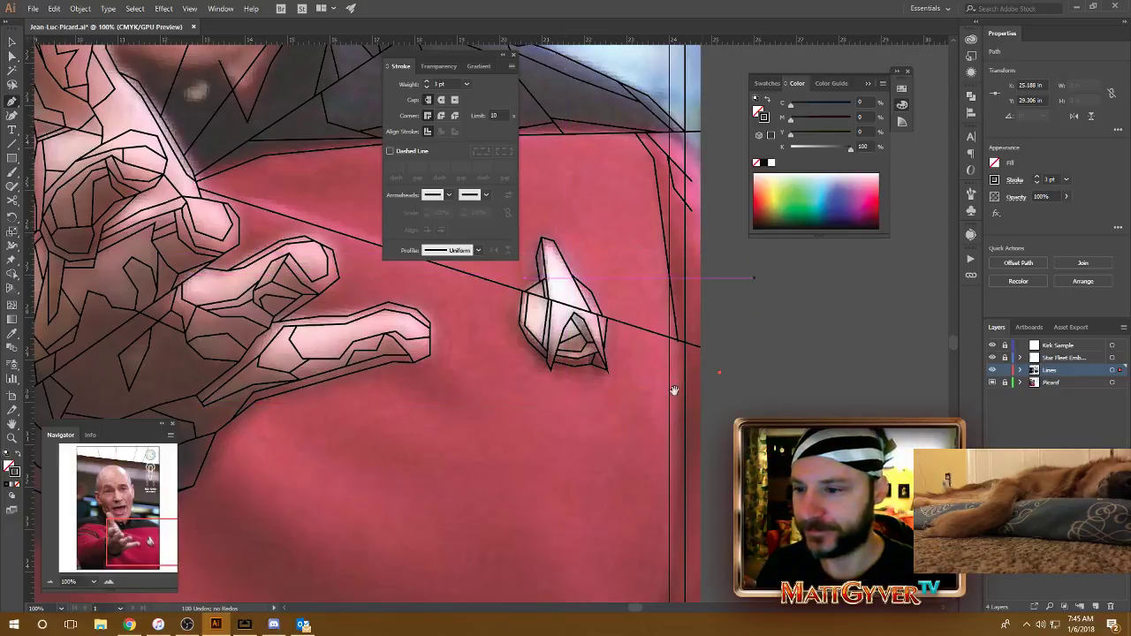
Step: Draw a long fold line from the hand across the chest to the right shoulder
drag(664, 391, 695, 420)
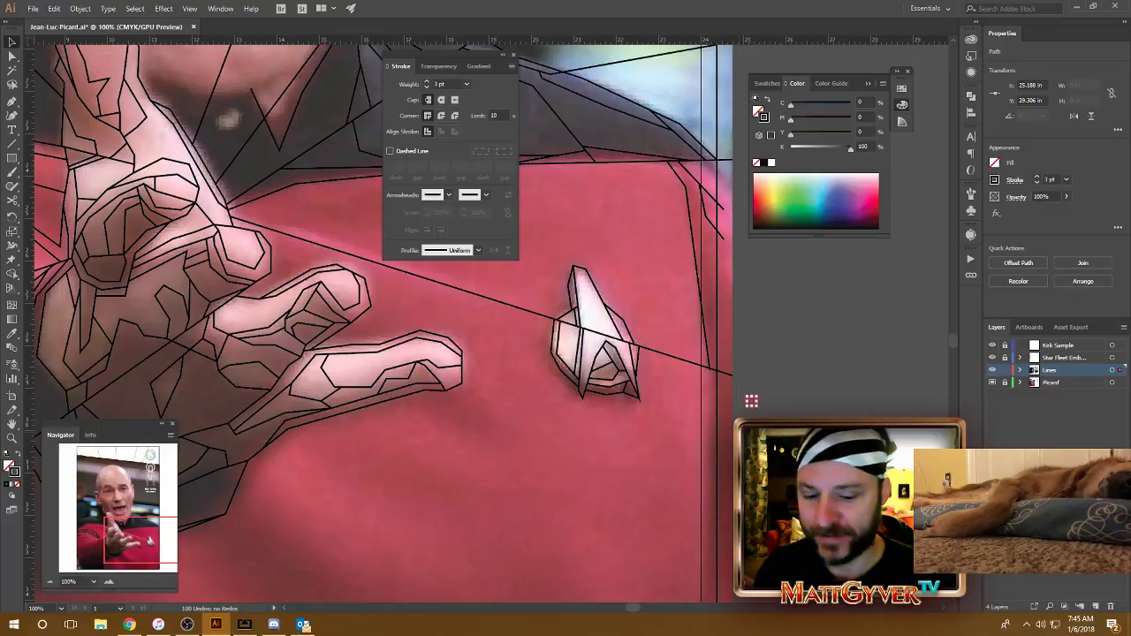
key(ctrl+shift+a)
mouse_move(566, 282)
mouse_down()
mouse_move(663, 339)
mouse_move(738, 348)
mouse_move(583, 311)
mouse_up()
key(p)
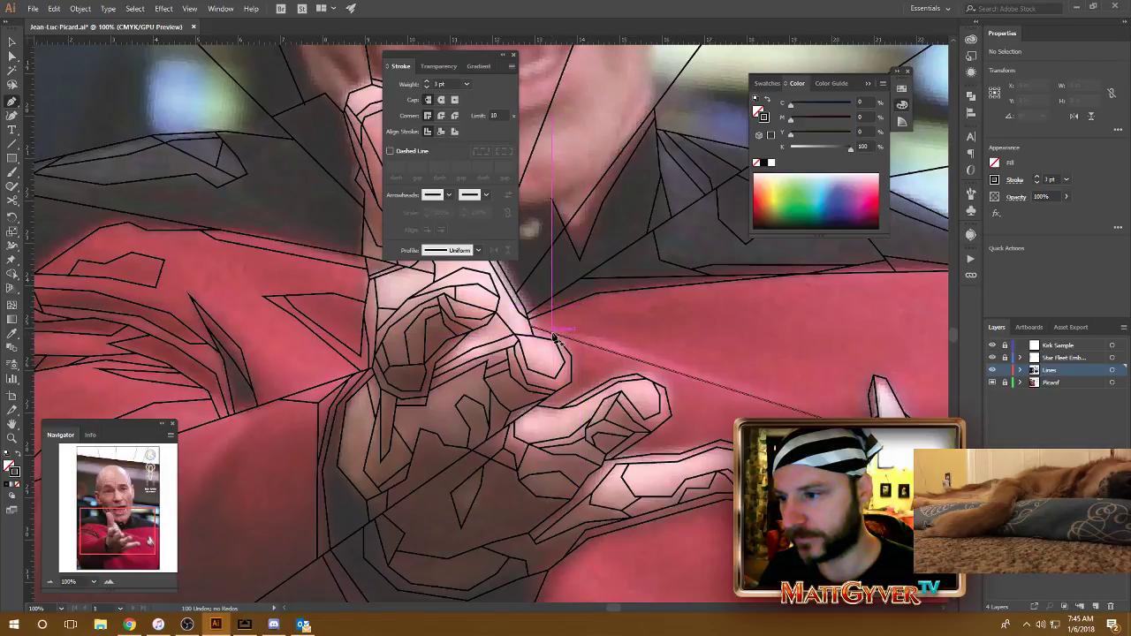
click(554, 336)
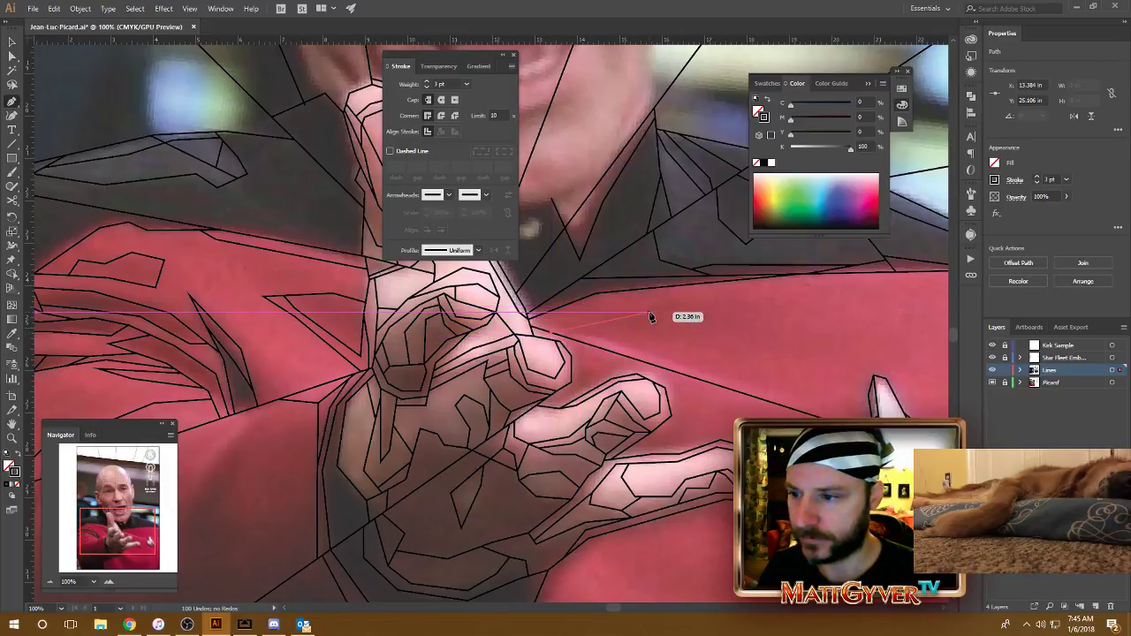
click(649, 314)
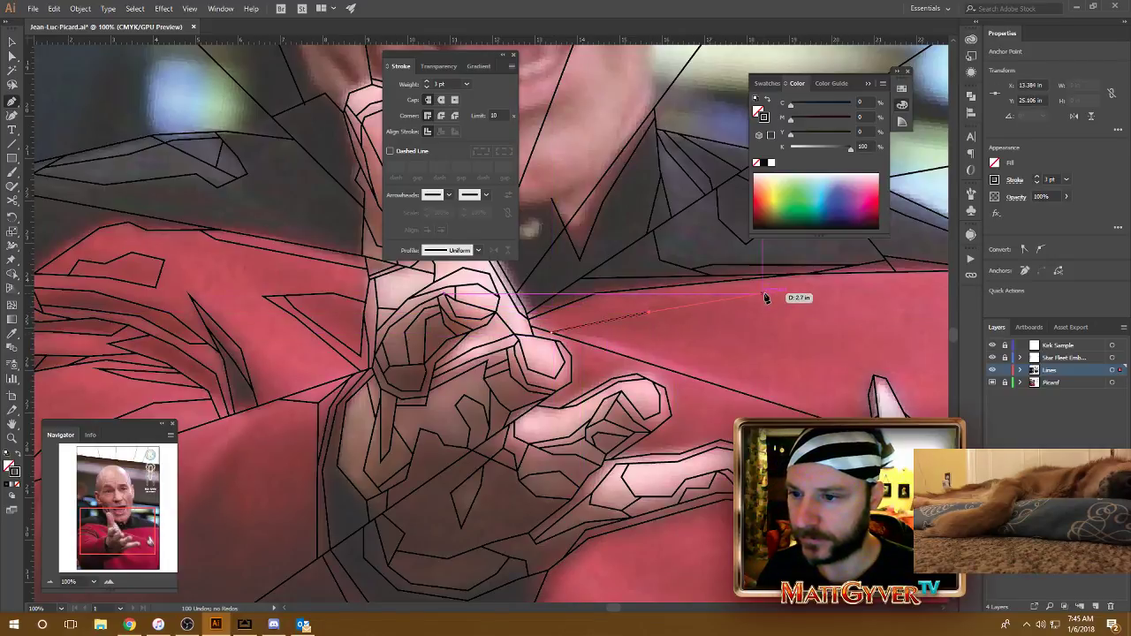
click(882, 278)
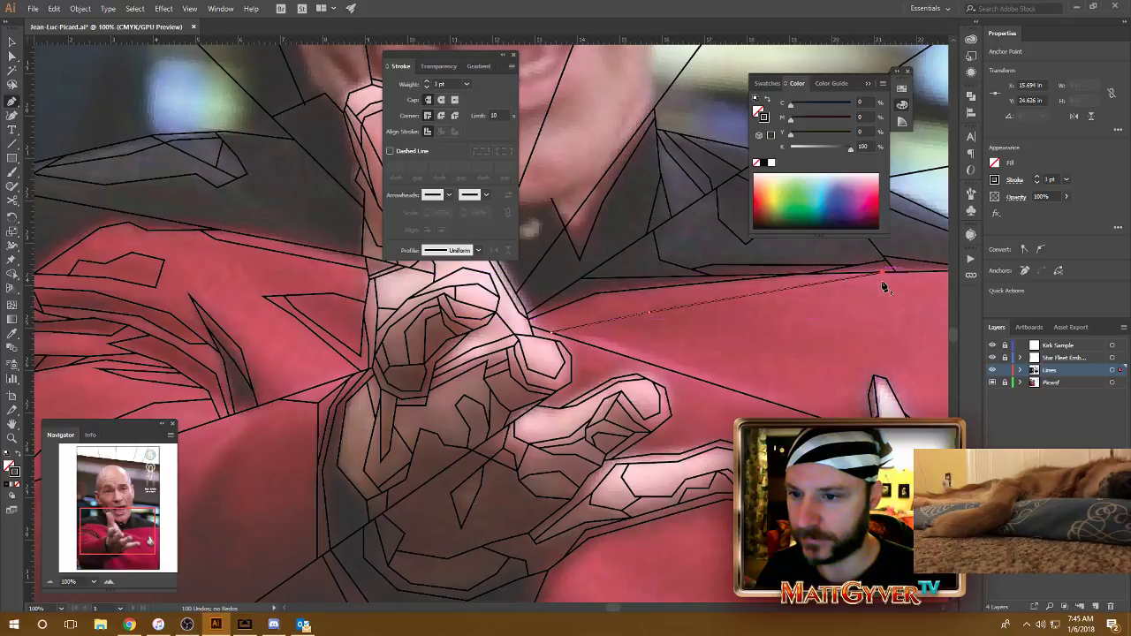
Step: Run a second fold line from beside the badge back to the hand
drag(808, 352, 734, 330)
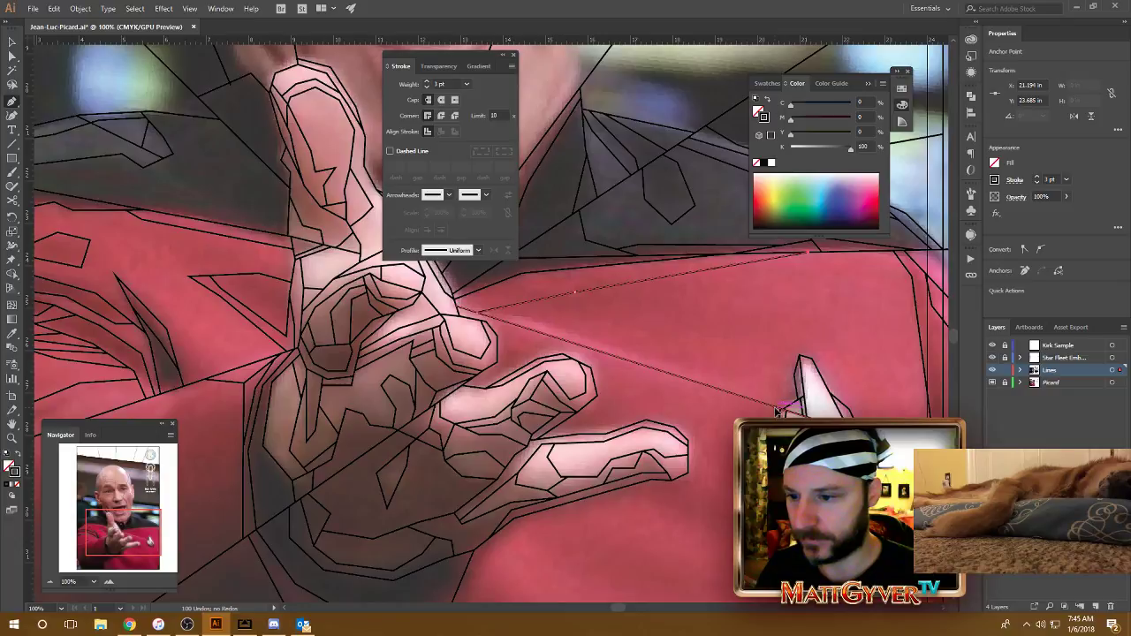
click(624, 345)
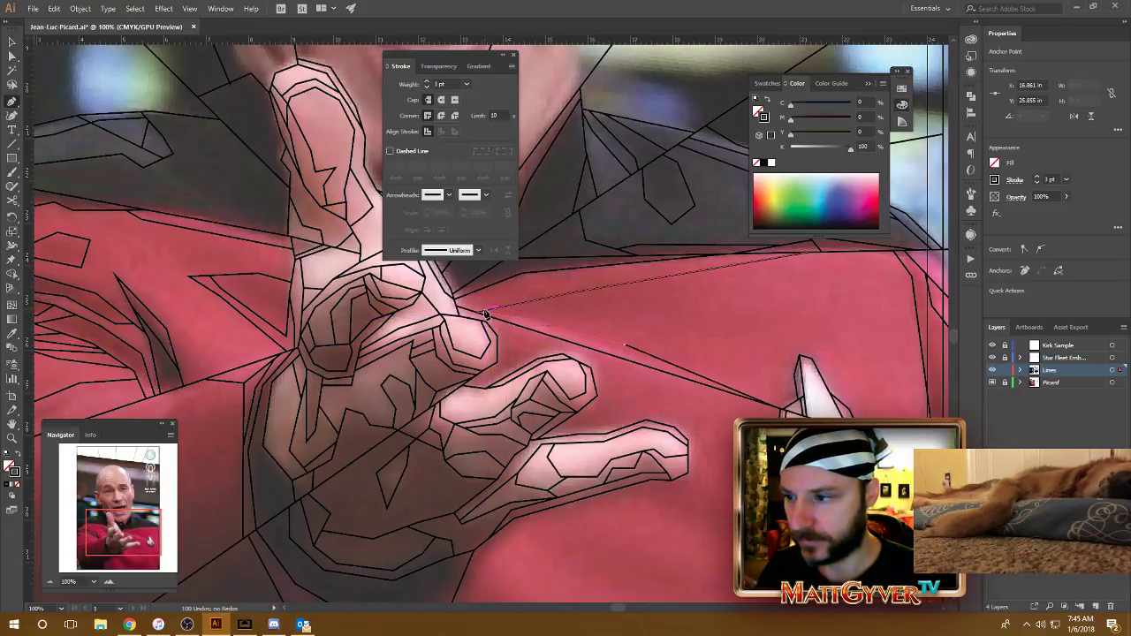
click(485, 314)
drag(750, 374, 642, 337)
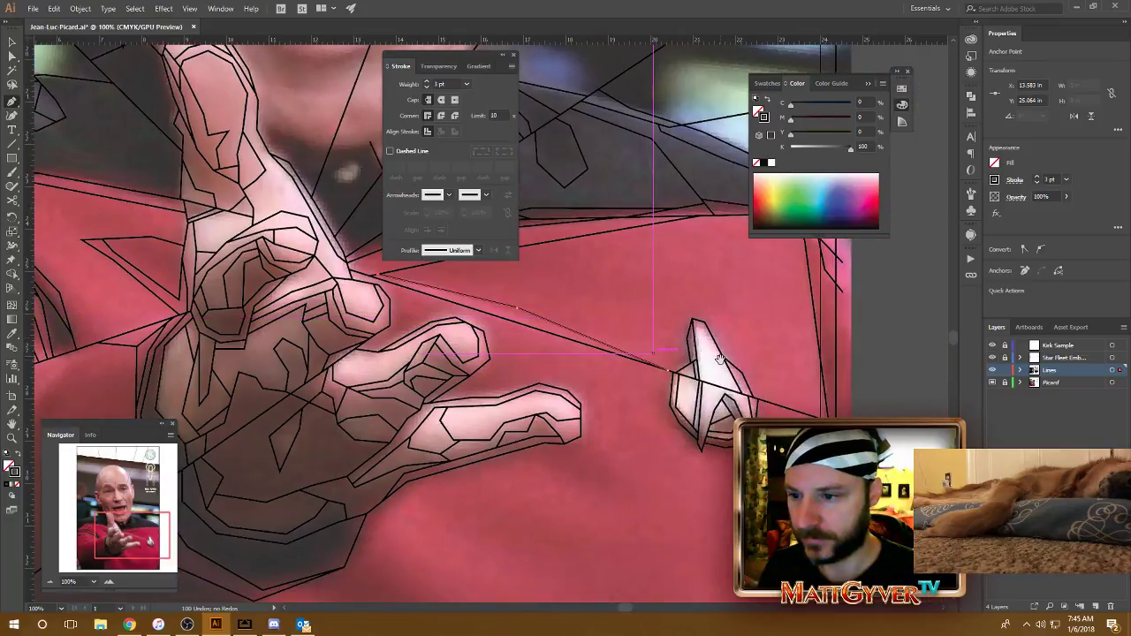
drag(721, 358, 710, 391)
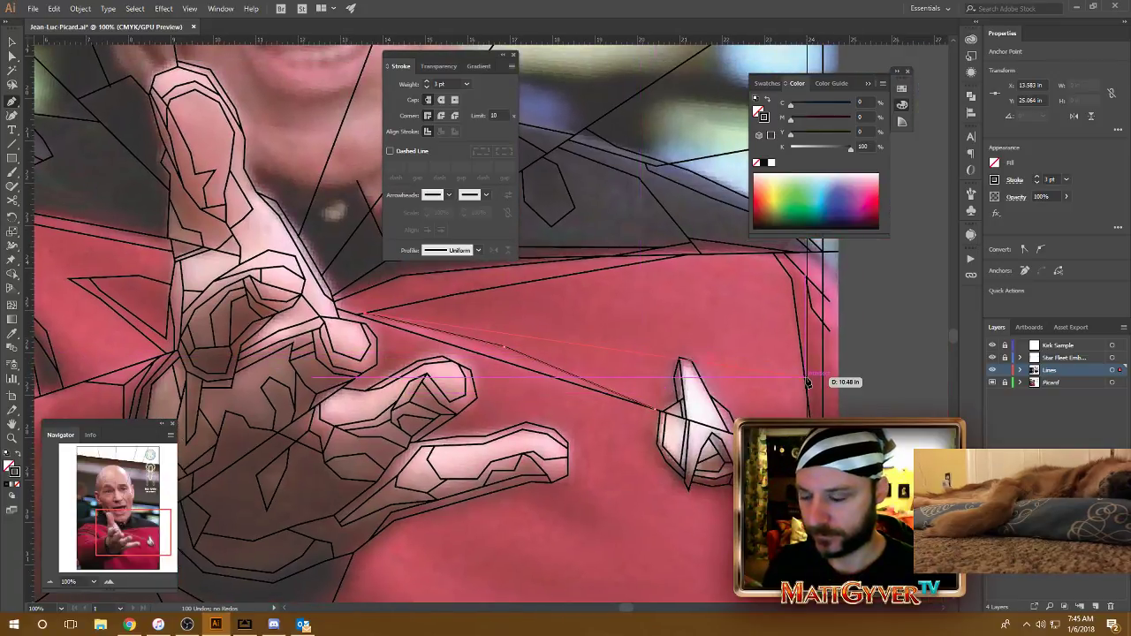
scroll(747, 337, down, 1)
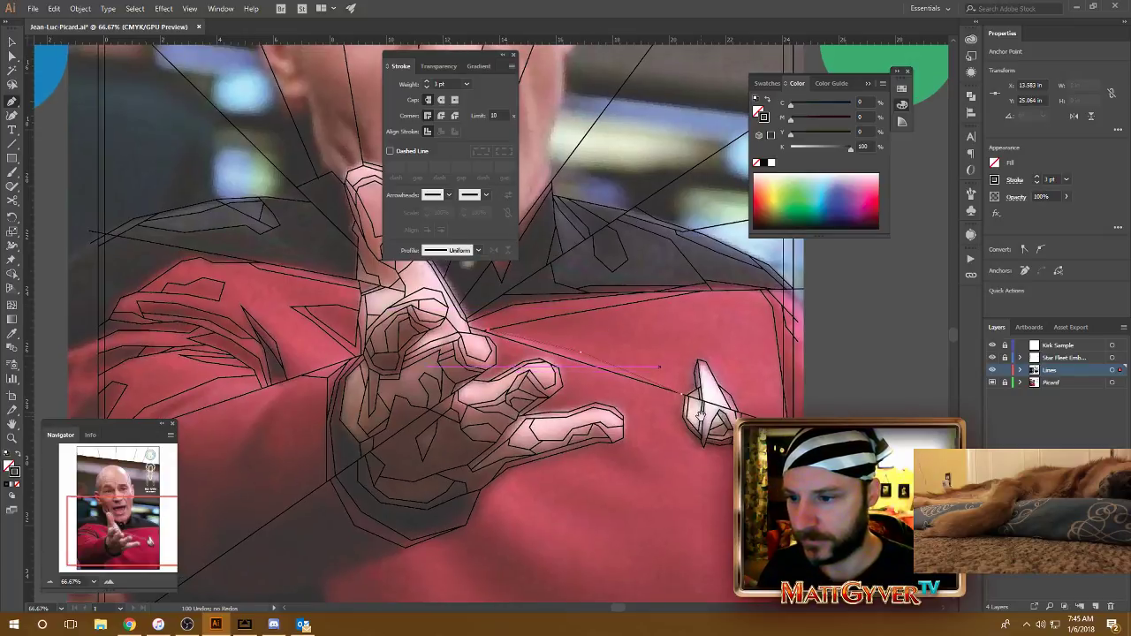
drag(582, 300, 588, 256)
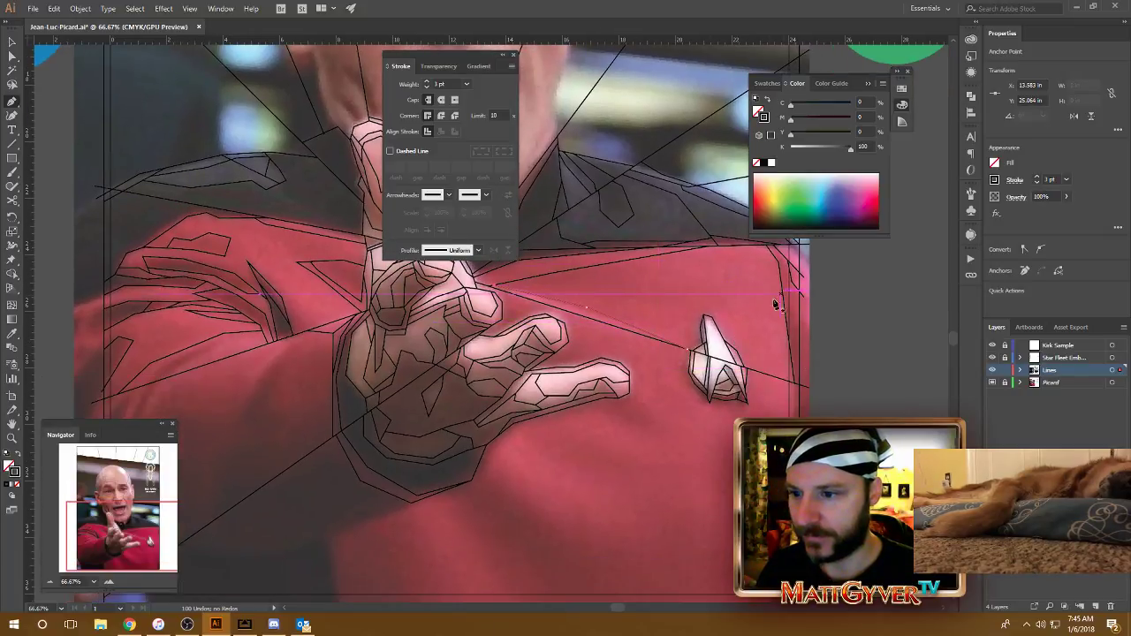
mouse_move(750, 321)
mouse_down()
mouse_move(776, 346)
mouse_move(741, 300)
mouse_up()
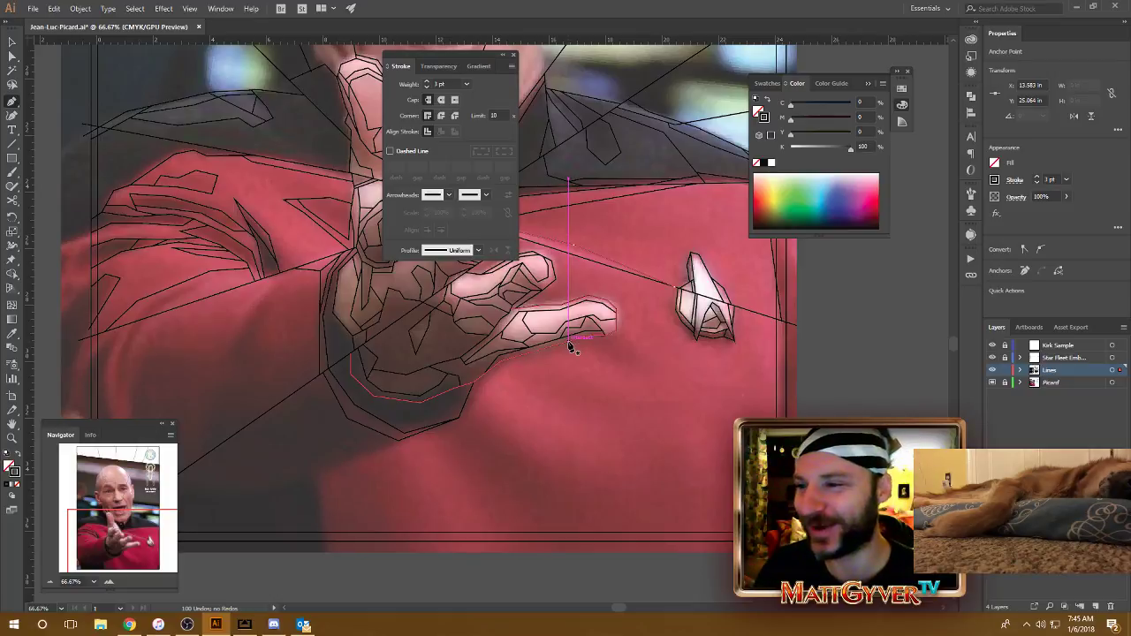
Step: Continue the long diagonal line from its endpoint with anchors on the uniform right of the badge
drag(695, 350, 654, 371)
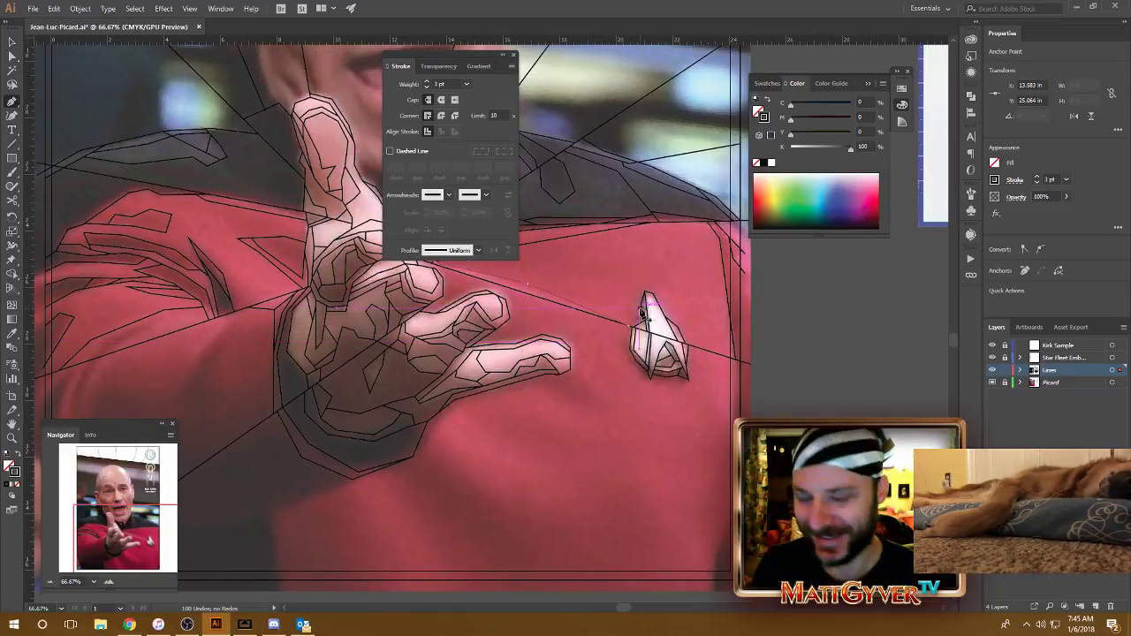
key(ctrl+plus)
drag(739, 342, 469, 283)
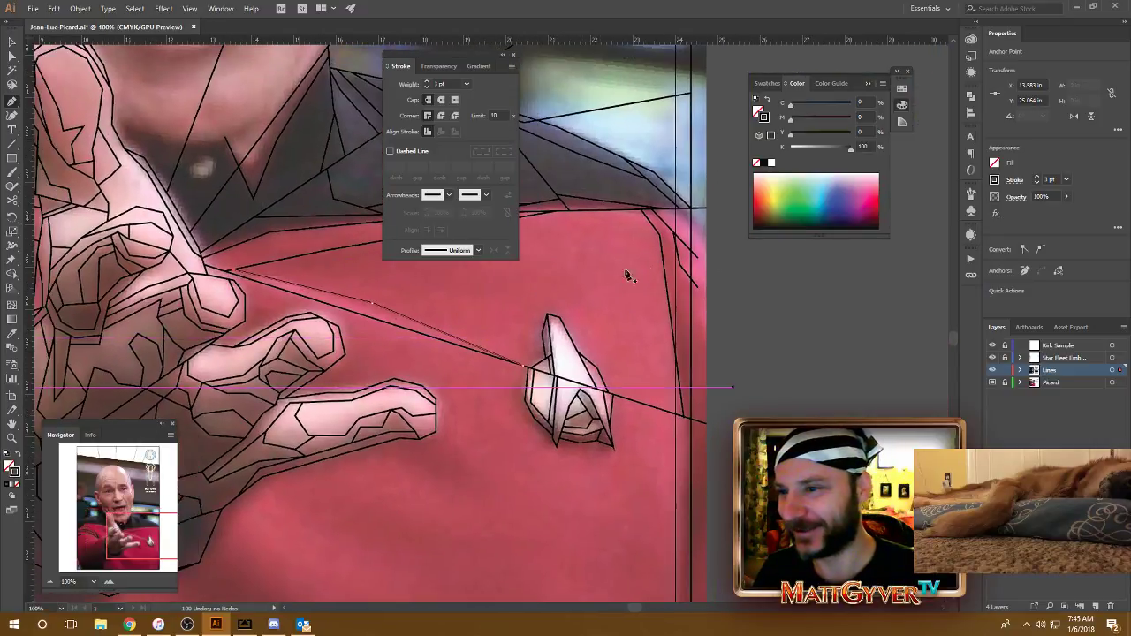
drag(717, 386, 738, 394)
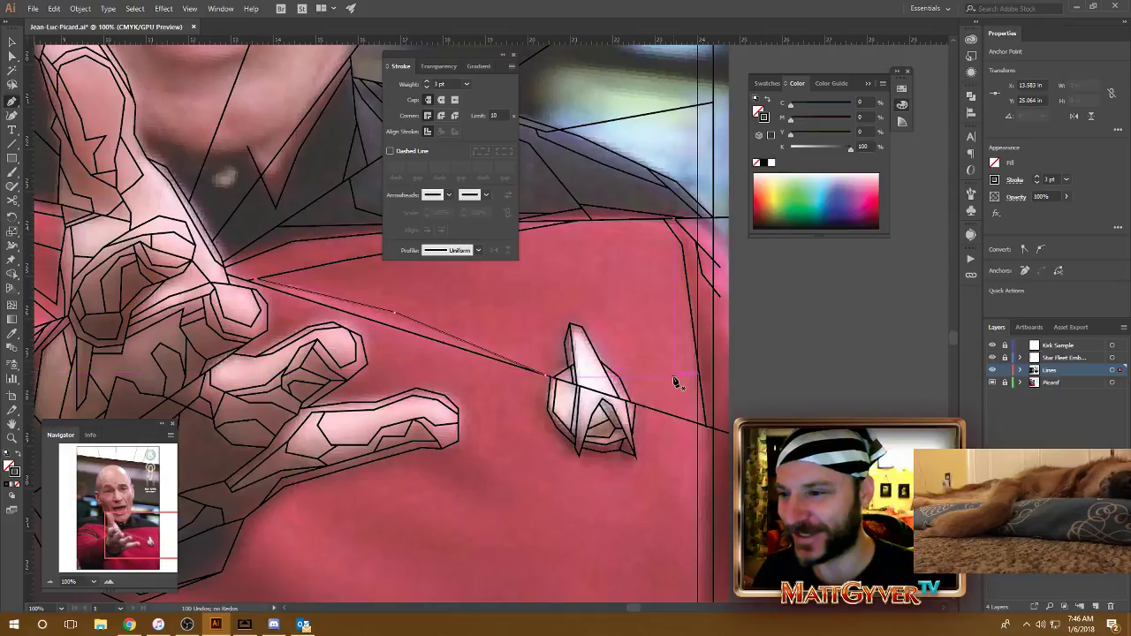
mouse_move(614, 328)
mouse_down()
mouse_move(694, 363)
mouse_move(658, 318)
mouse_up()
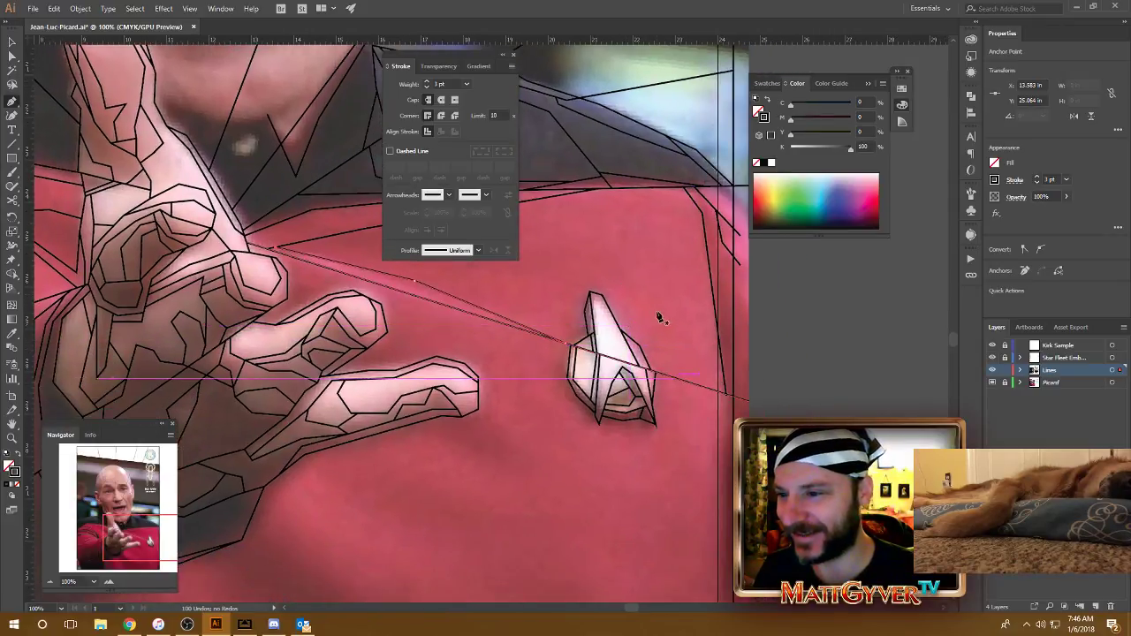
click(718, 394)
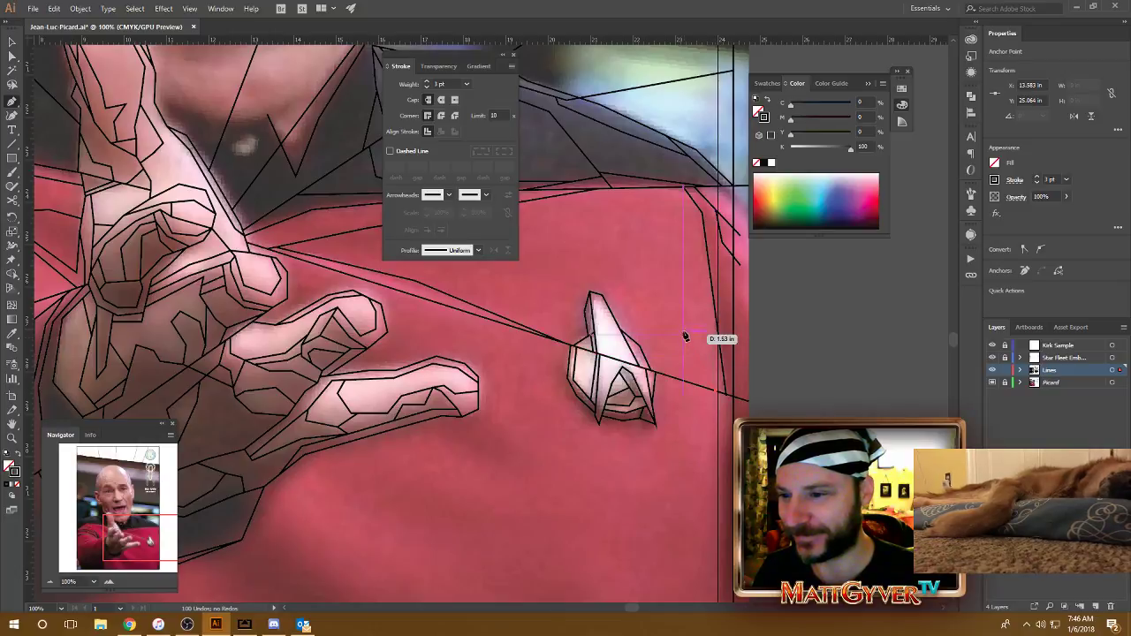
click(700, 254)
click(695, 205)
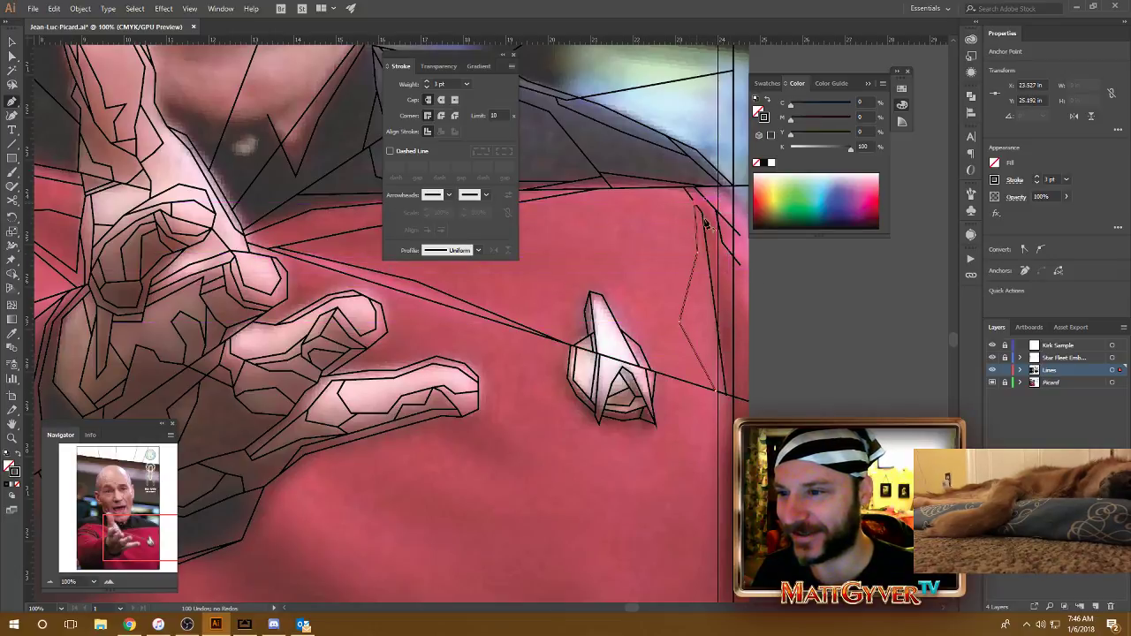
Step: Add an anchor lower down the uniform's right edge below the badge
mouse_move(750, 379)
mouse_down()
mouse_move(842, 281)
mouse_move(658, 373)
mouse_up()
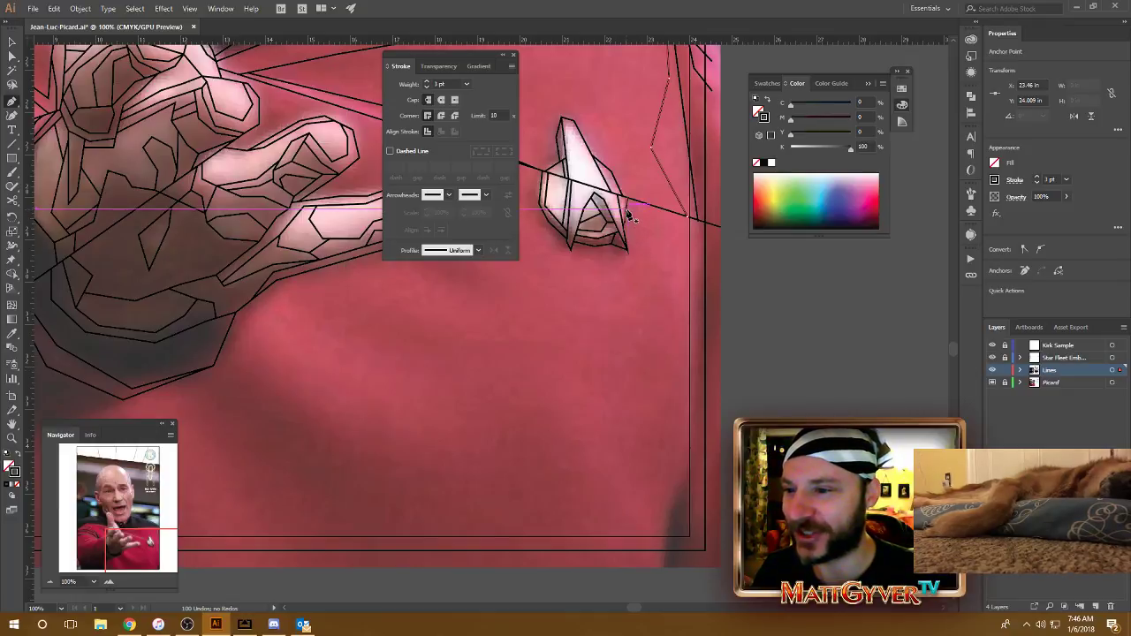
drag(625, 209, 607, 198)
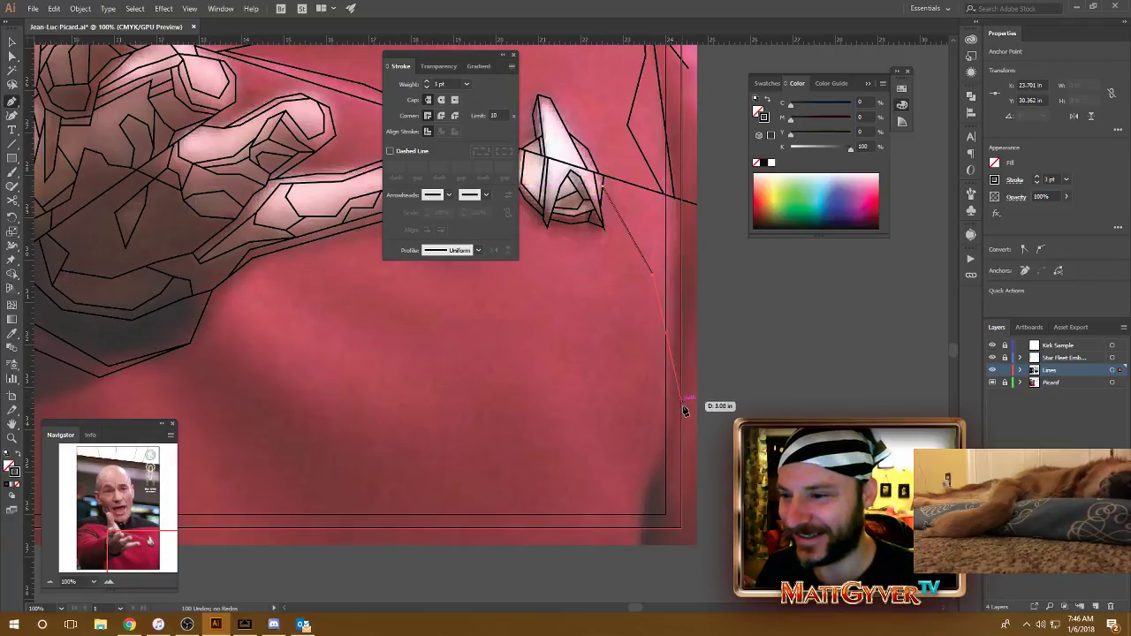
click(683, 408)
scroll(684, 389, up, 3)
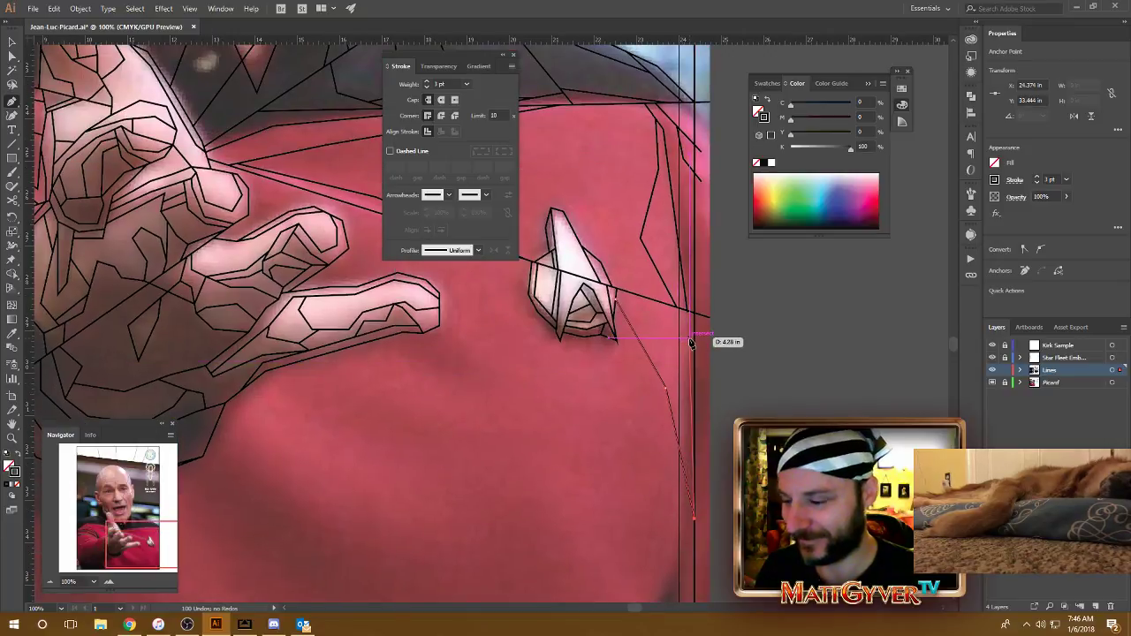
scroll(687, 365, left, 1)
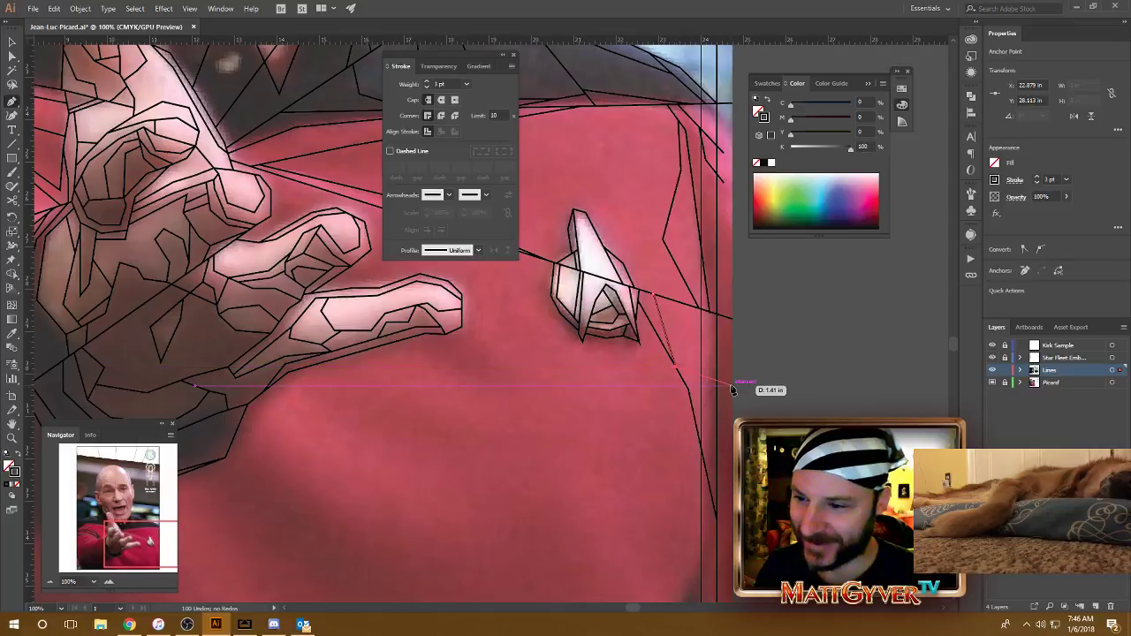
scroll(732, 390, down, 1)
scroll(639, 374, down, 1)
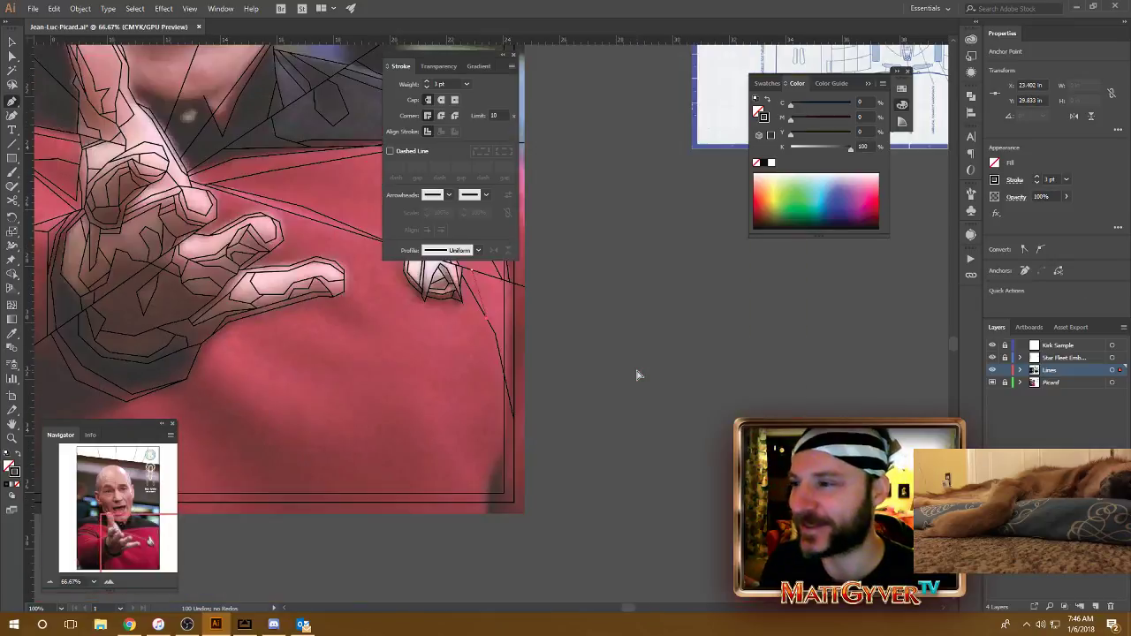
scroll(633, 362, down, 1)
scroll(633, 360, left, 5)
scroll(663, 397, up, 3)
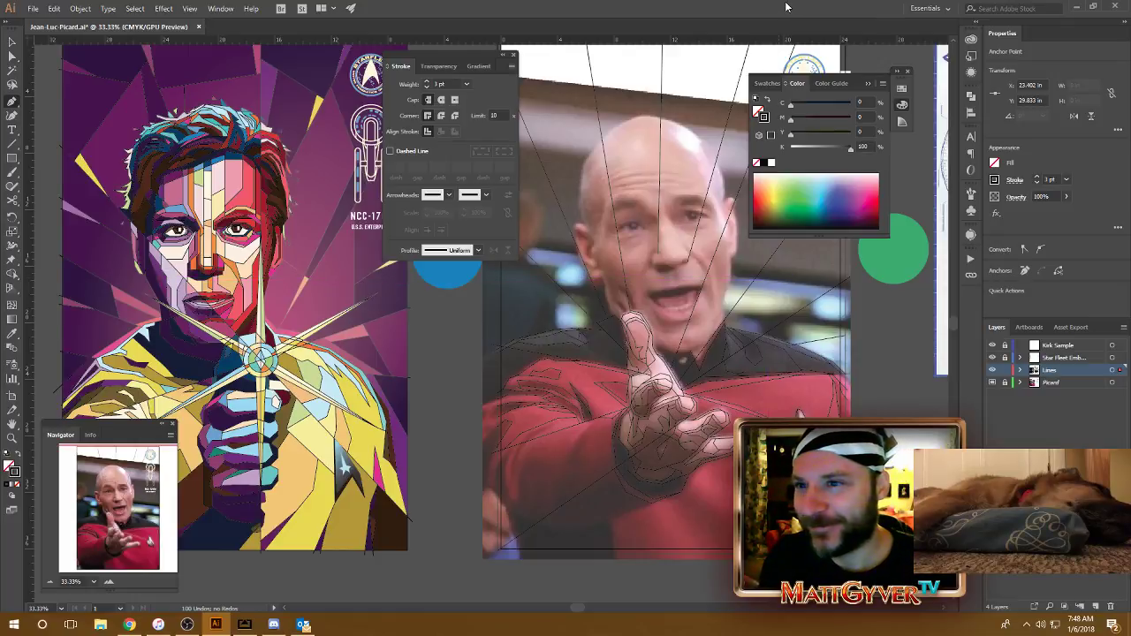
Step: Resume the path below the hand and trace anchors leftward along the sleeve fold
scroll(627, 315, up, 1)
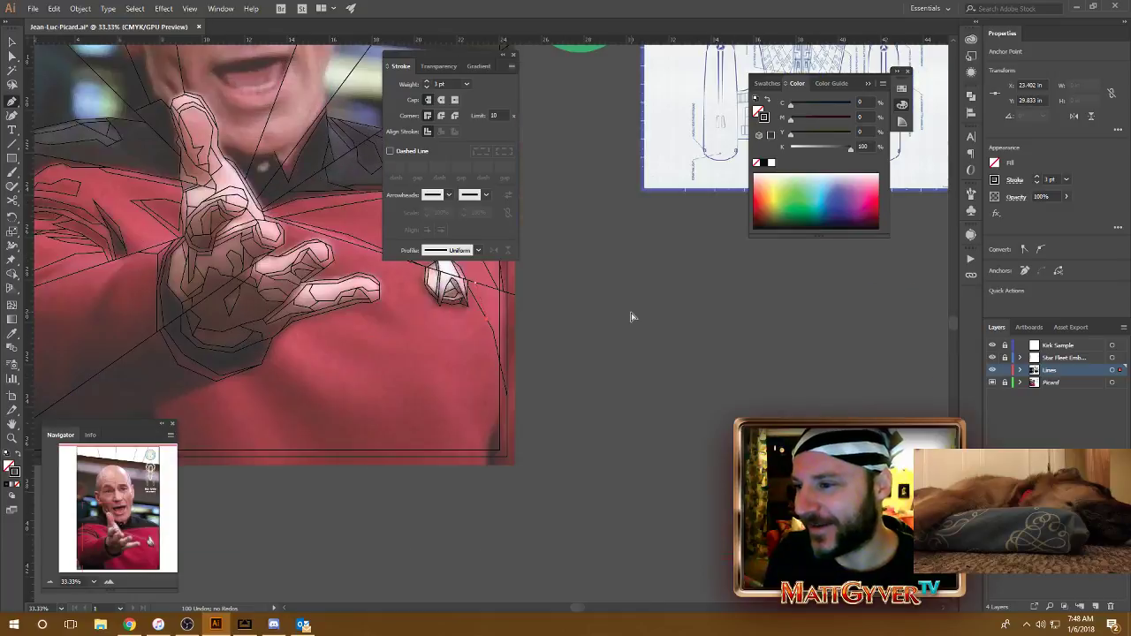
scroll(631, 319, up, 1)
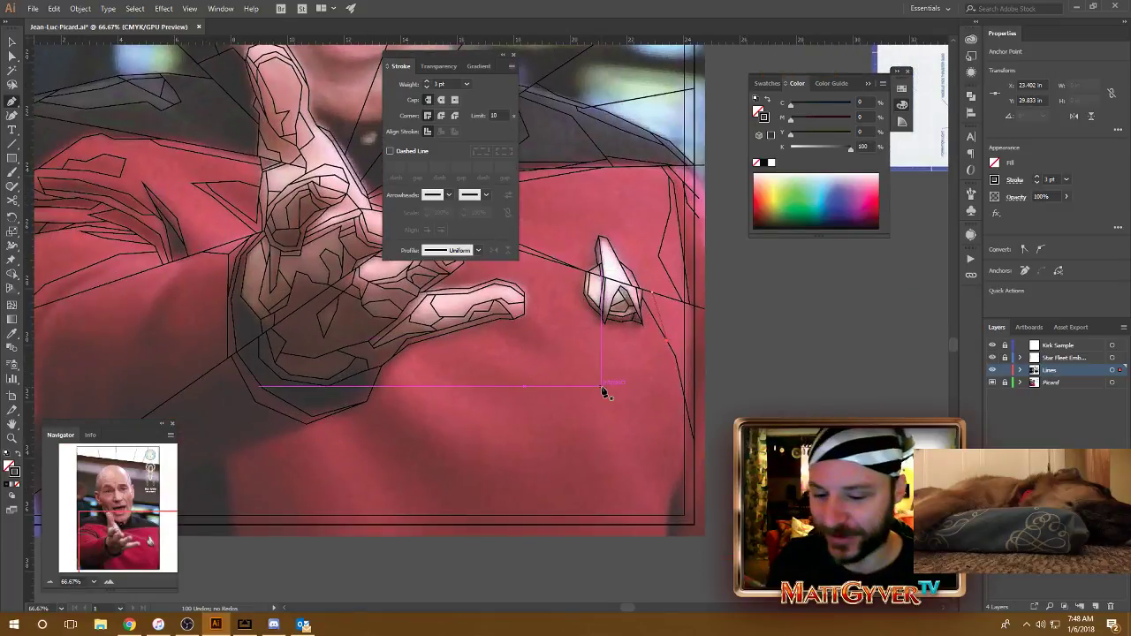
scroll(601, 391, up, 1)
scroll(593, 399, up, 1)
drag(822, 340, 934, 378)
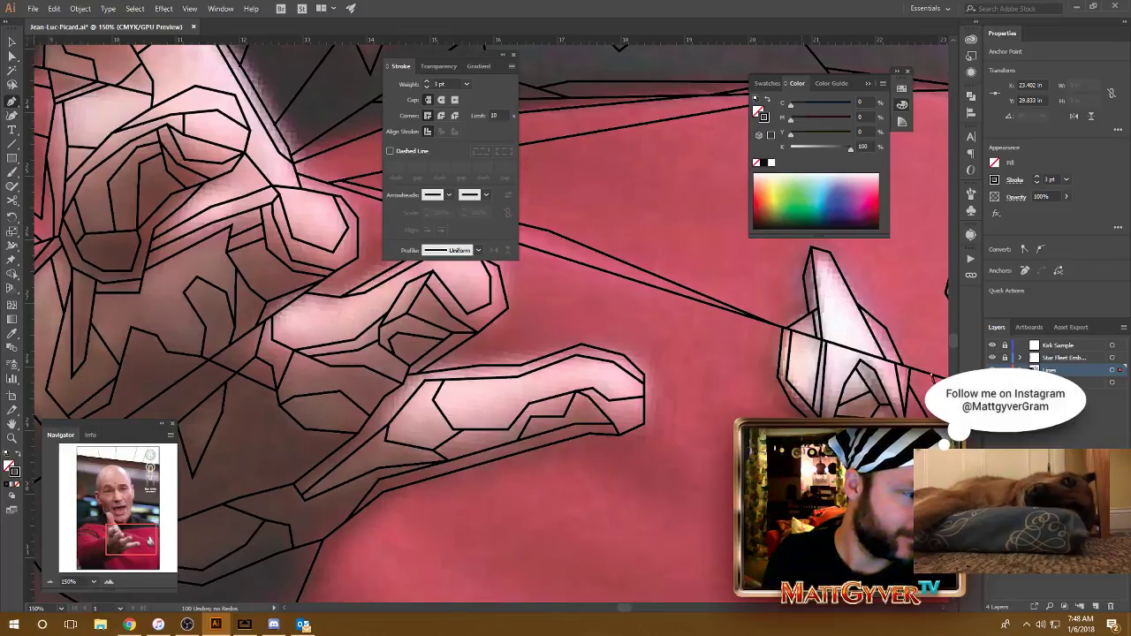
scroll(362, 397, down, 1)
mouse_move(362, 397)
mouse_down()
mouse_move(713, 398)
mouse_move(566, 458)
mouse_move(792, 427)
mouse_up()
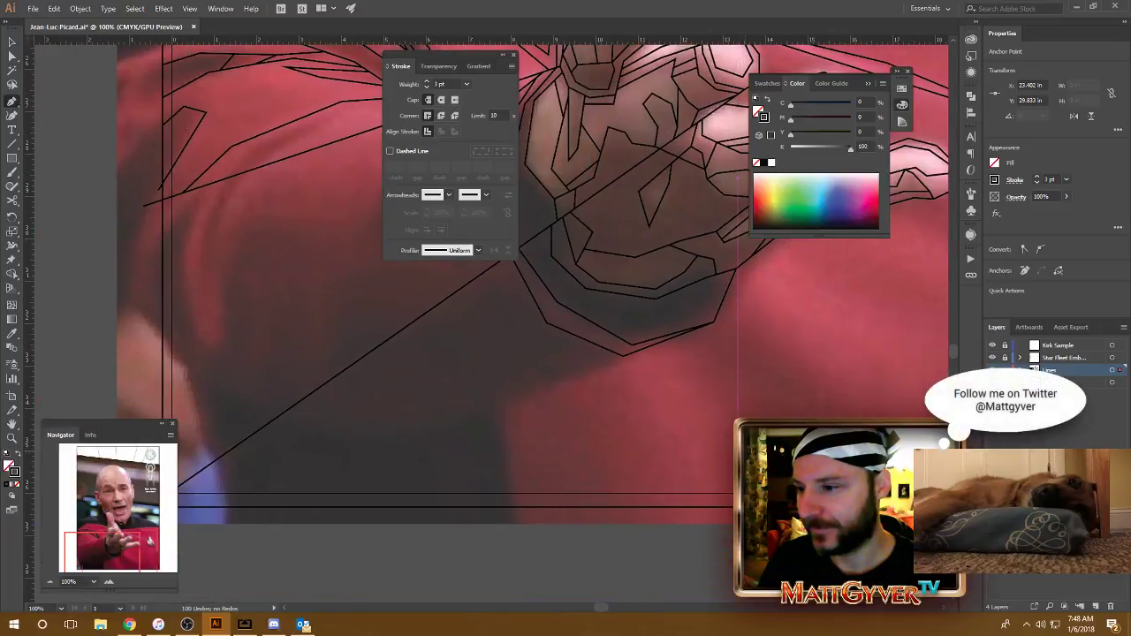
click(624, 356)
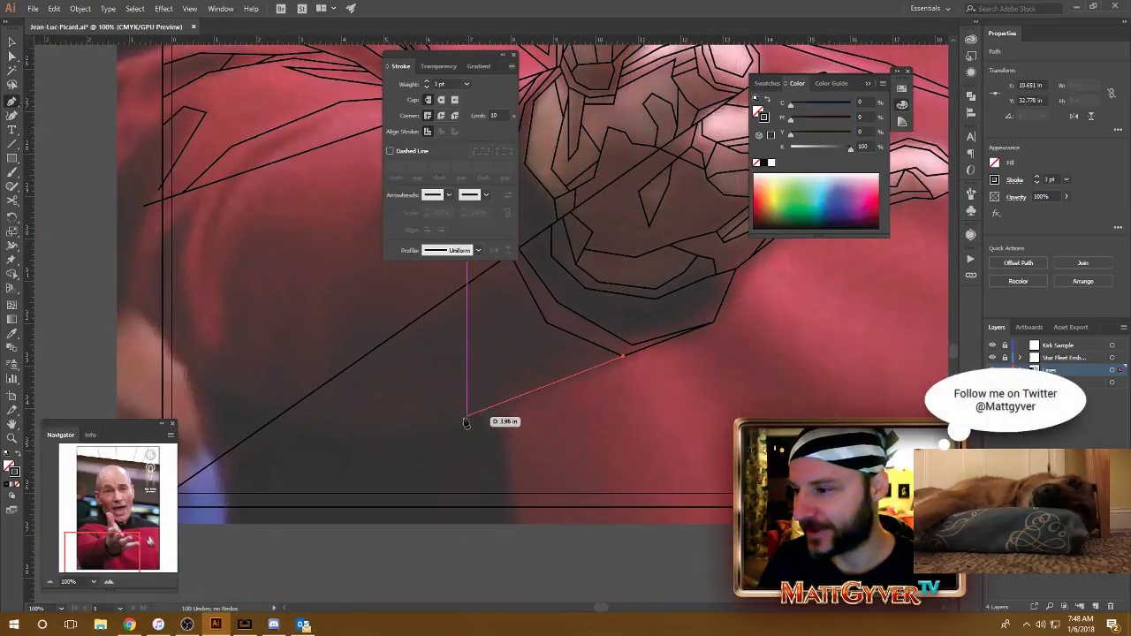
drag(223, 549, 311, 561)
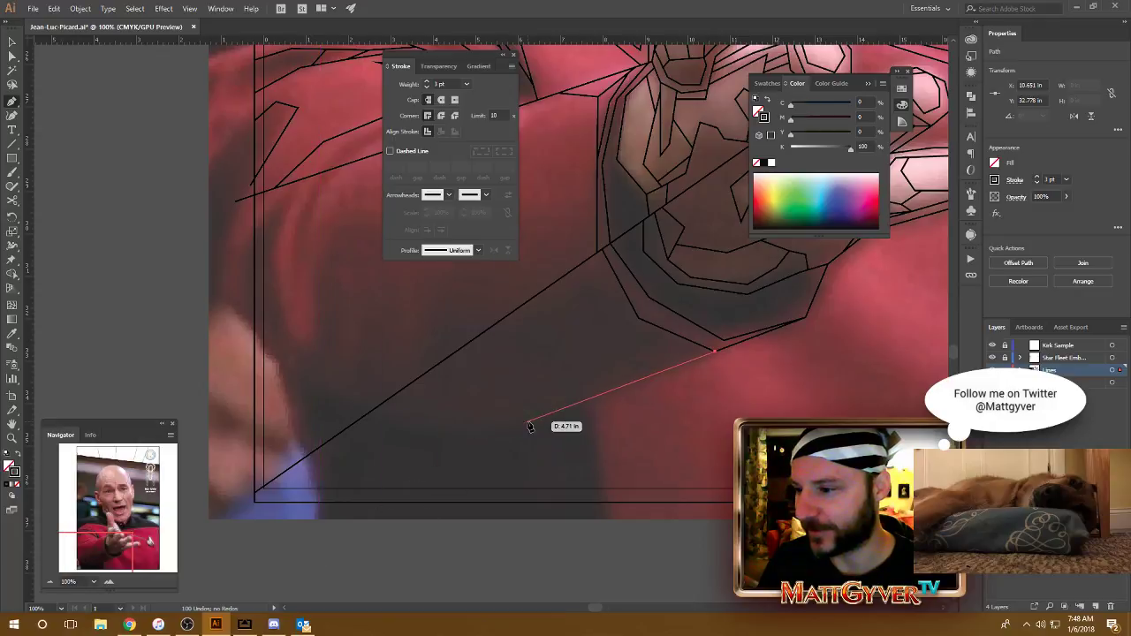
click(494, 433)
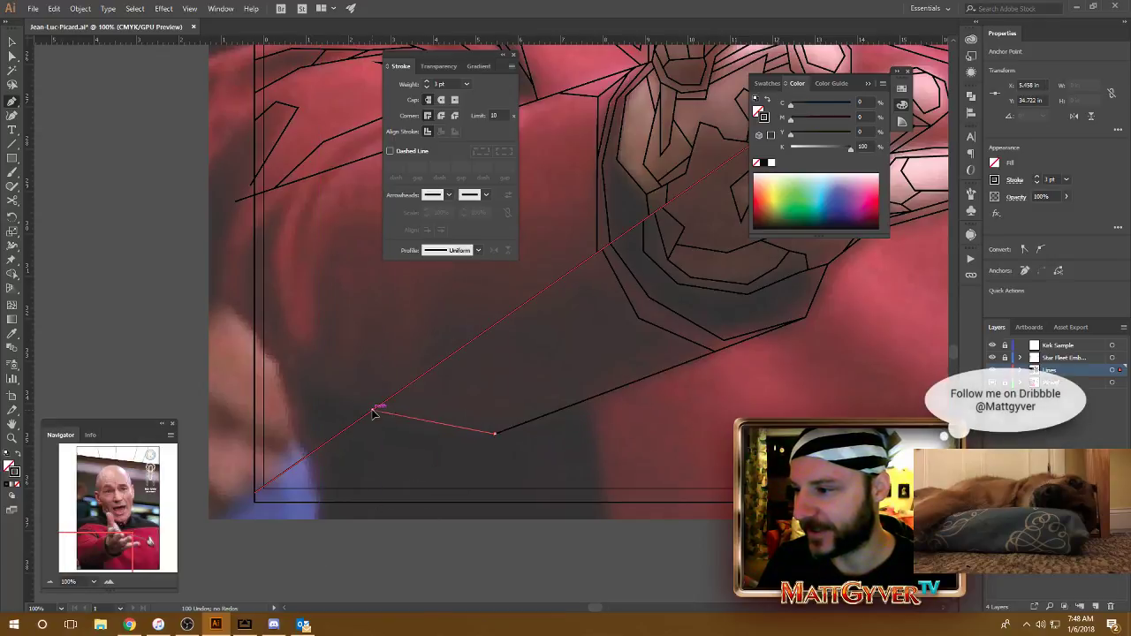
click(372, 410)
Step: Trace a segment up to the shoulder fold and a narrow closed fold shape on the sleeve
drag(409, 495, 507, 524)
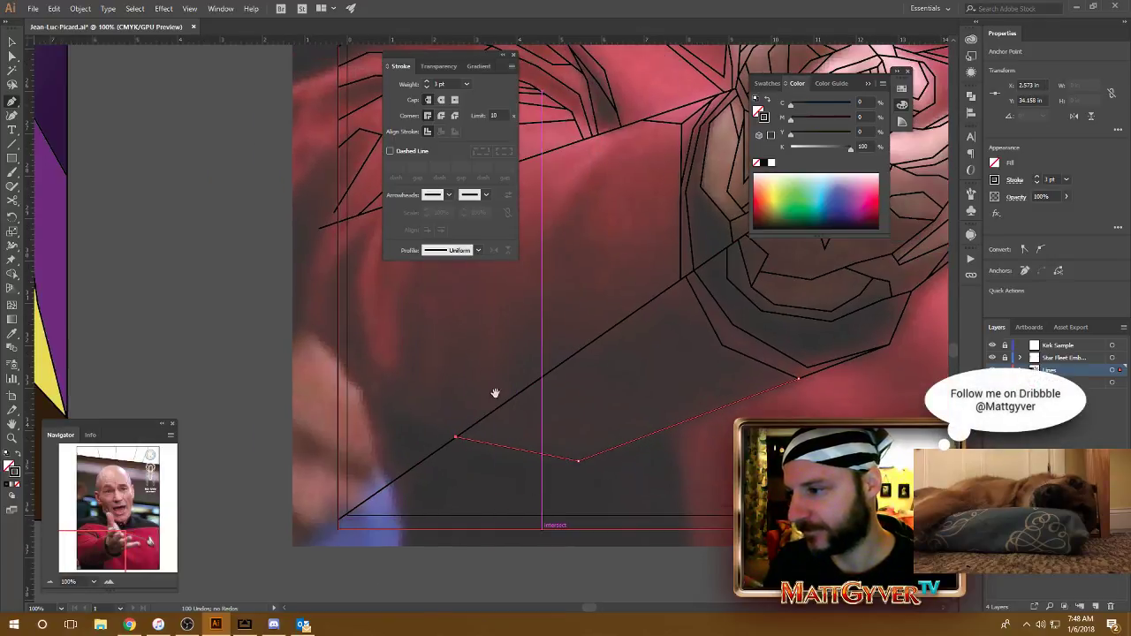
mouse_move(495, 394)
mouse_down()
mouse_move(530, 432)
mouse_move(561, 381)
mouse_up()
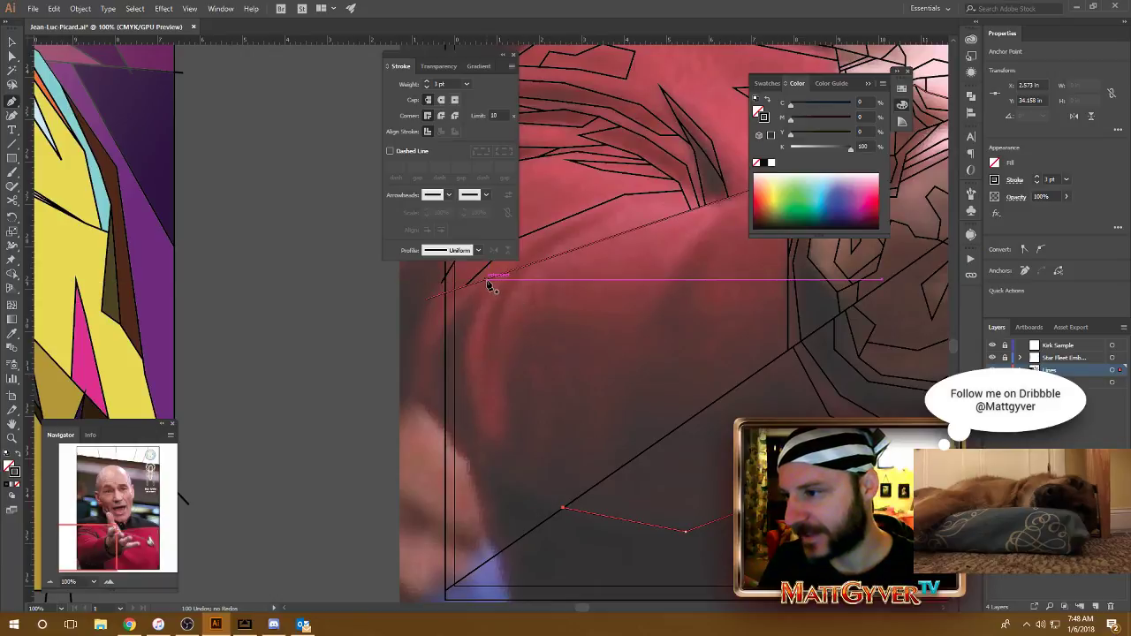
drag(514, 283, 551, 315)
drag(681, 240, 631, 244)
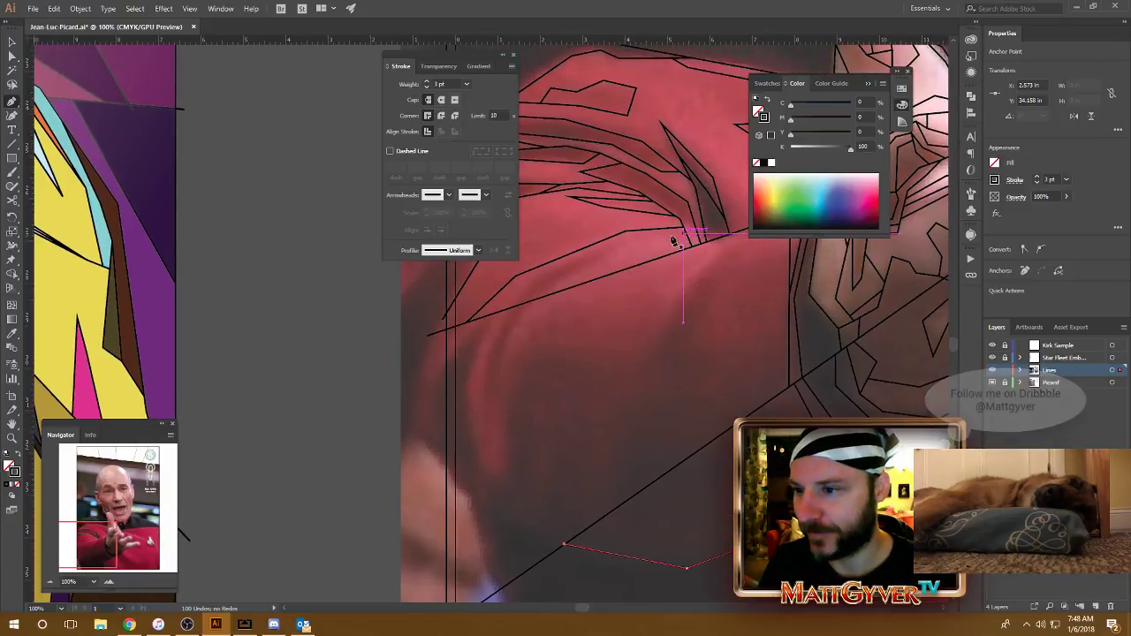
click(505, 313)
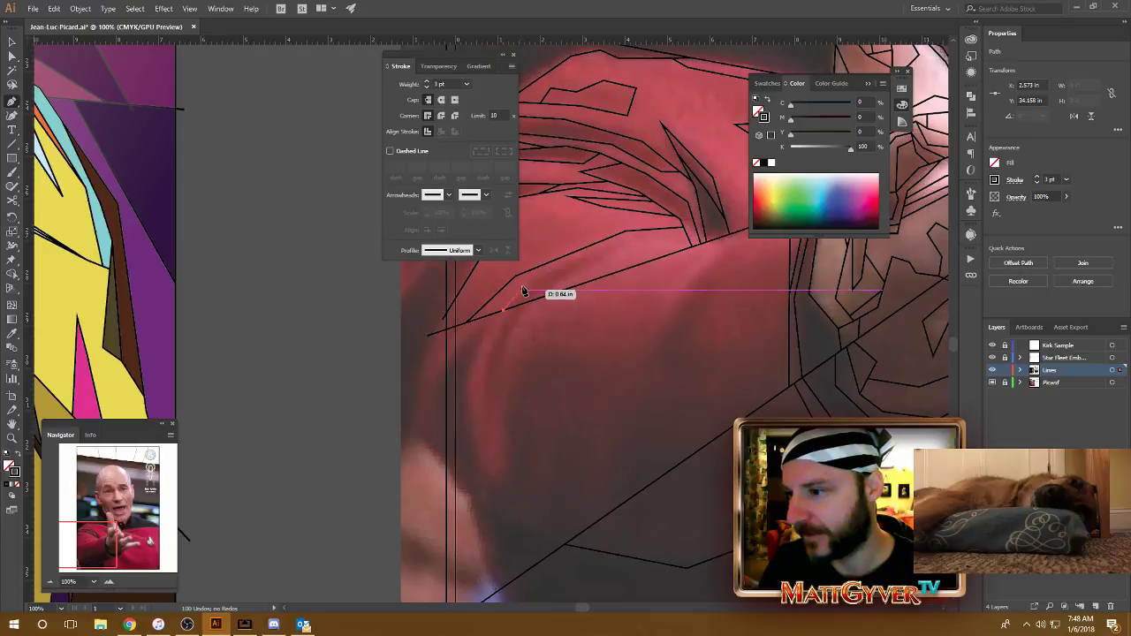
click(621, 249)
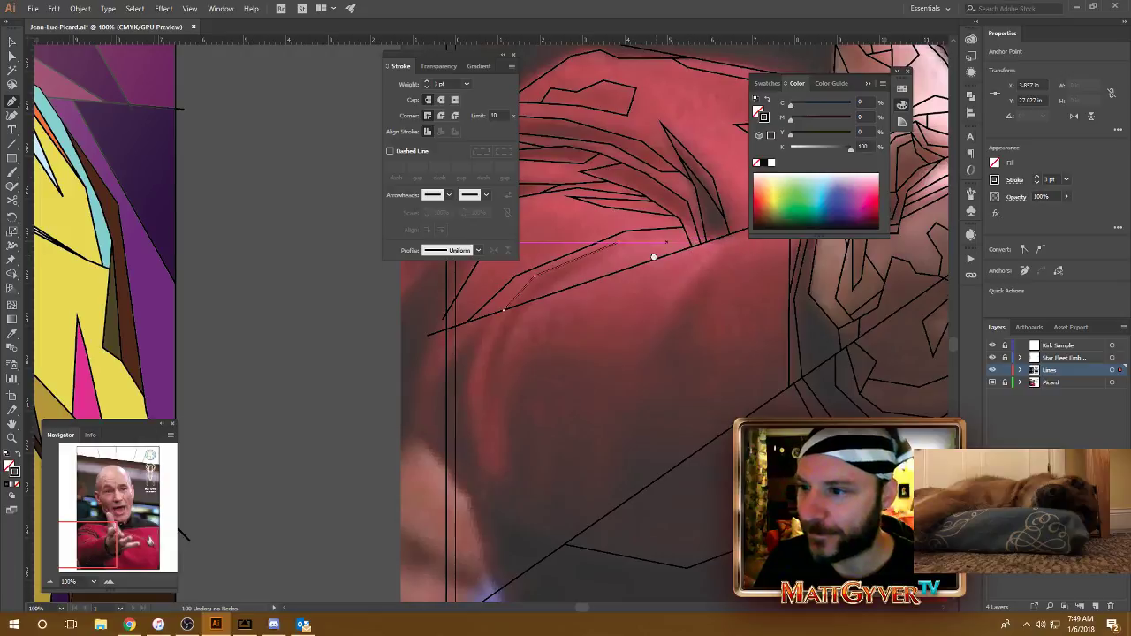
drag(650, 251, 622, 256)
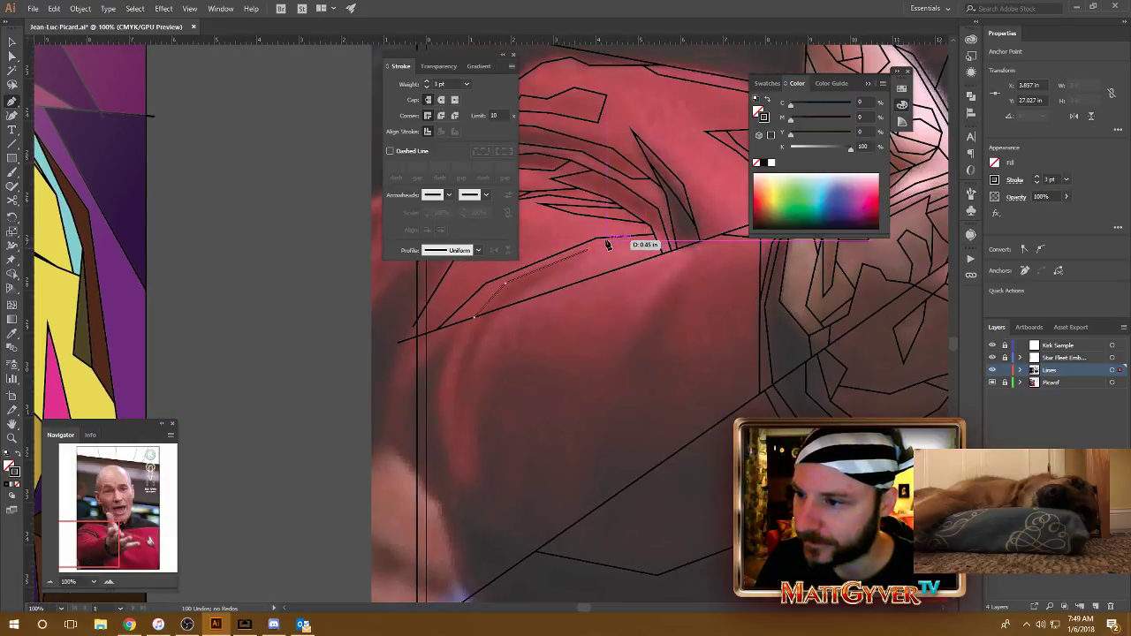
click(610, 248)
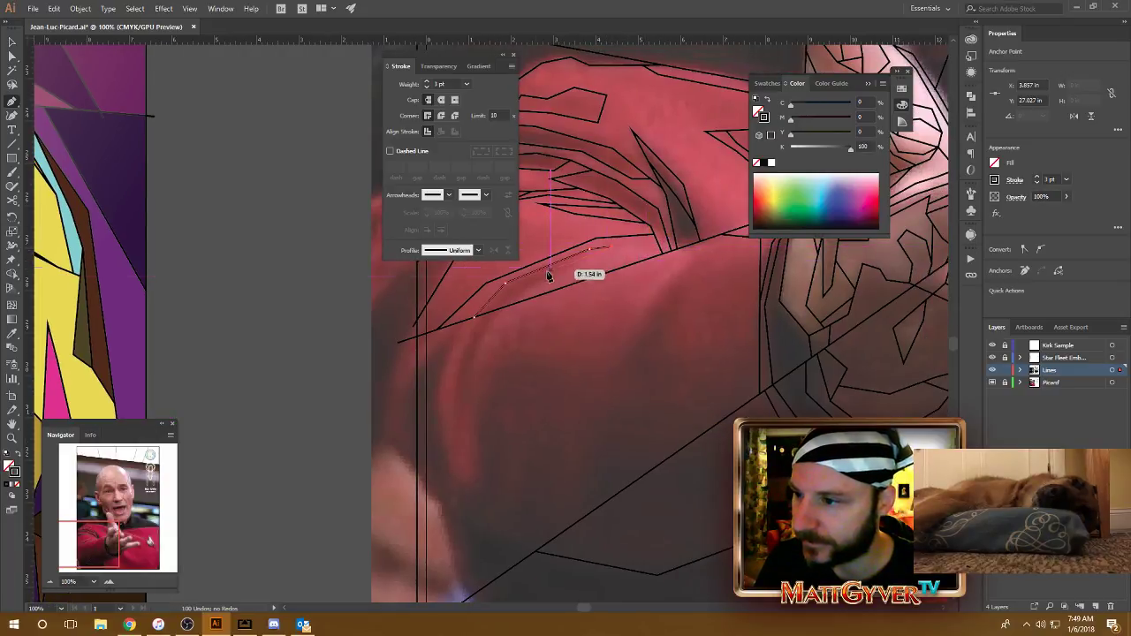
click(511, 308)
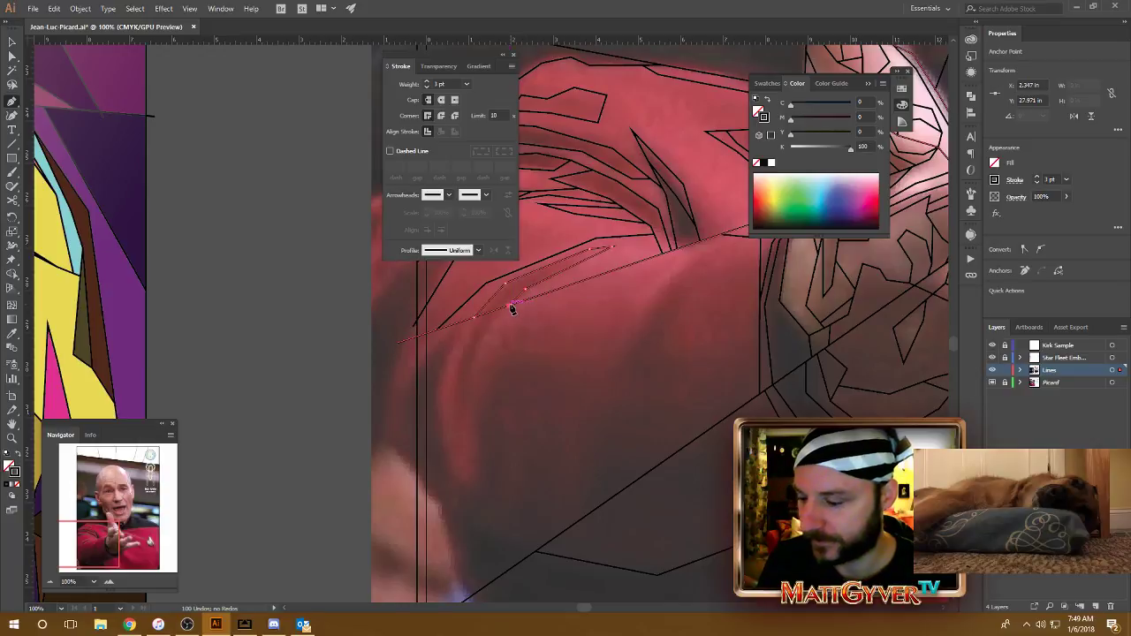
Step: Extend the upper fold line with a new point on the uniform folds
drag(578, 310, 590, 327)
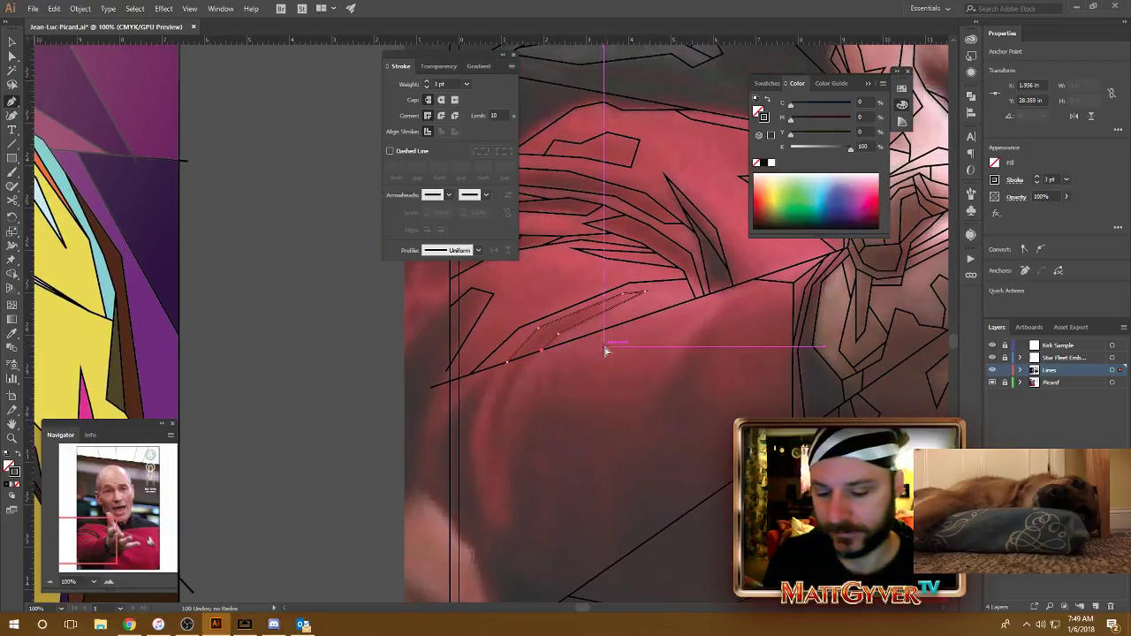
key(ctrl+plus)
drag(702, 336, 639, 342)
click(690, 328)
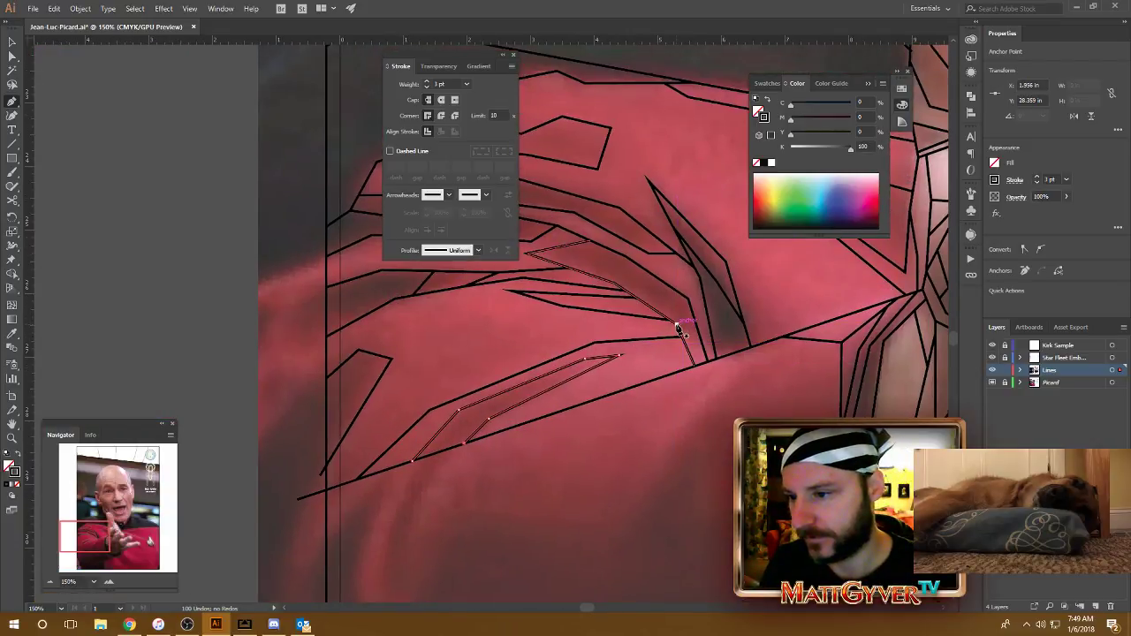
click(706, 353)
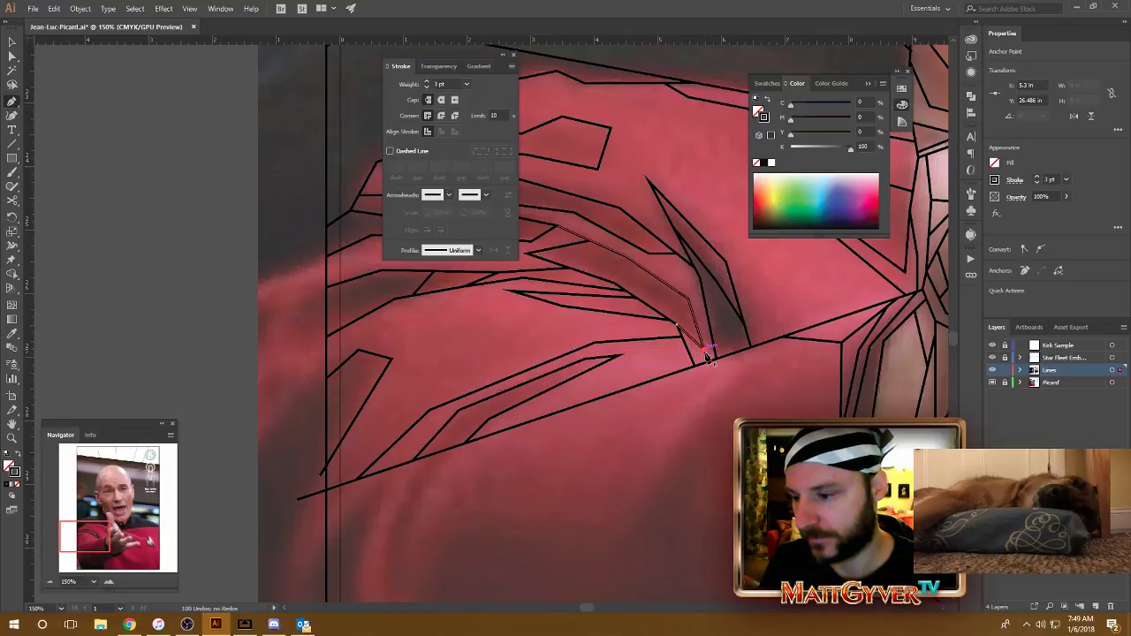
Step: Draw a four-point fold line along the sleeve crease
drag(768, 382, 976, 367)
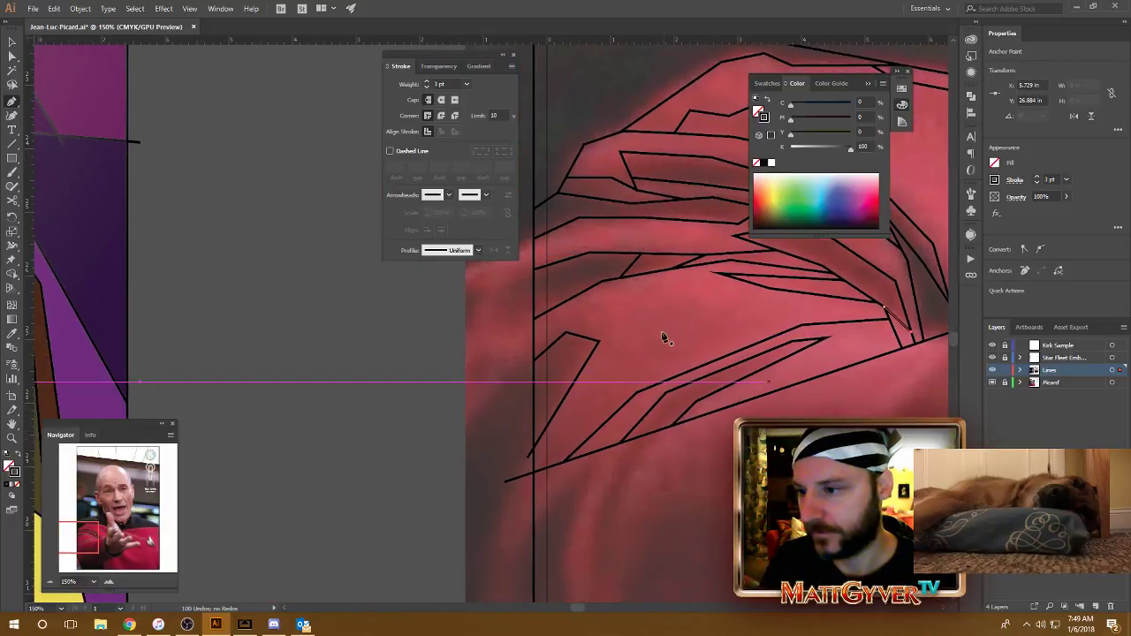
click(597, 289)
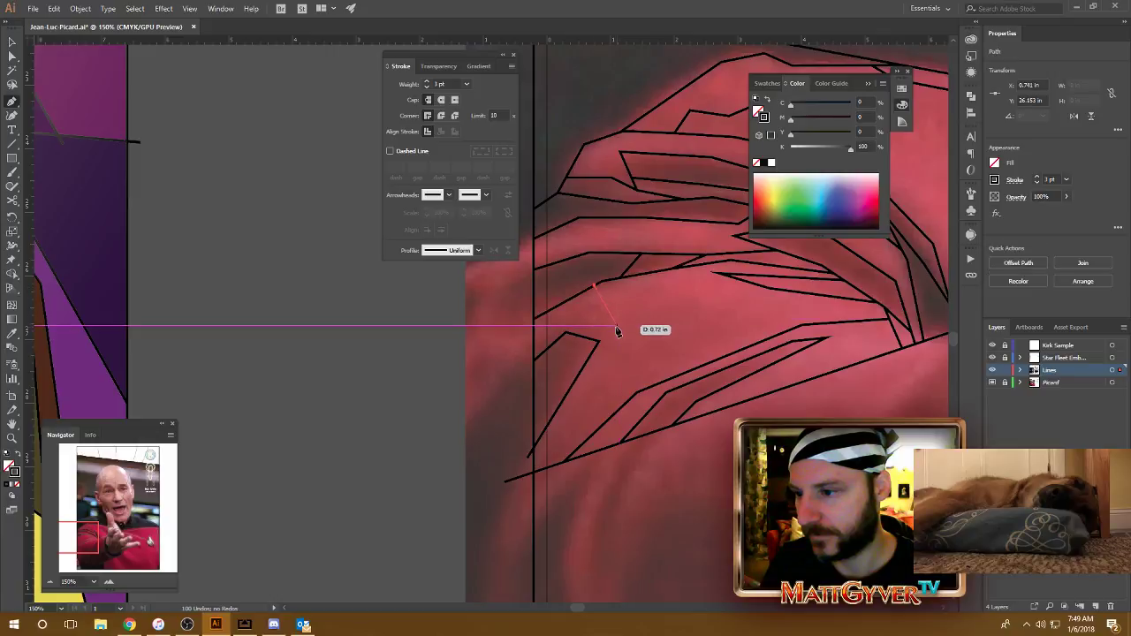
click(611, 354)
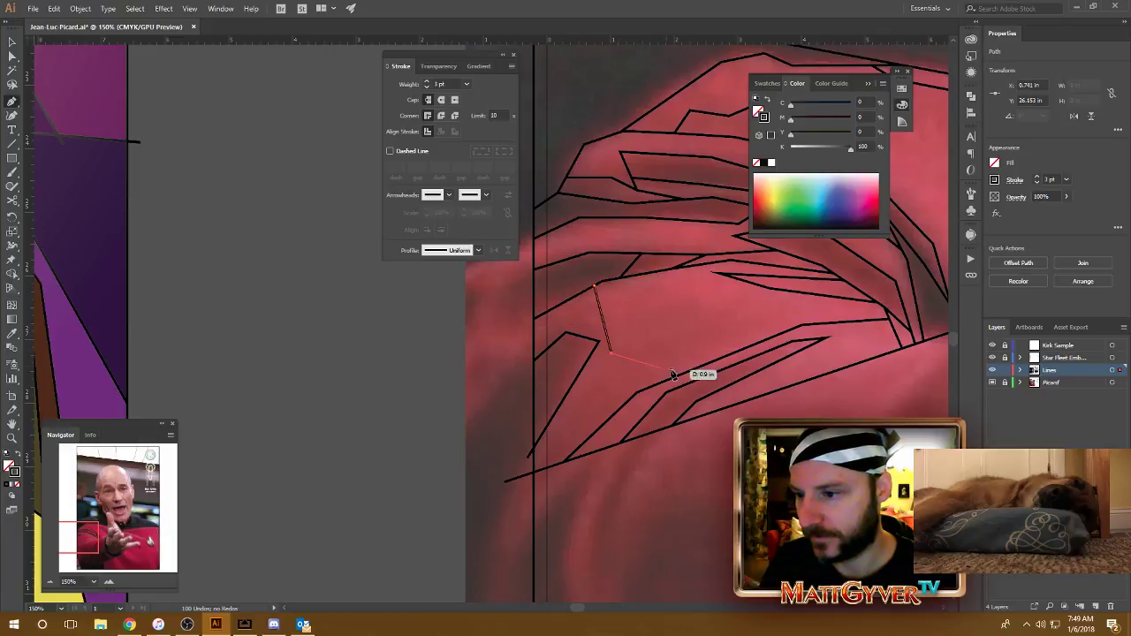
click(674, 352)
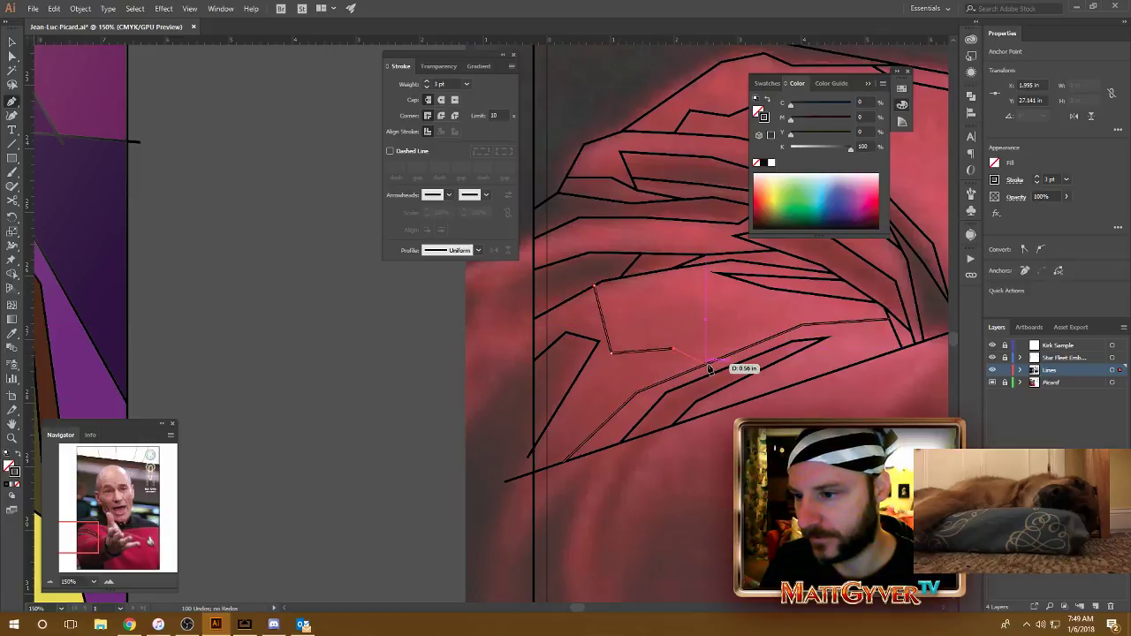
click(707, 365)
Step: Draw a small three-point fold line on the sleeve
scroll(618, 330, down, 2)
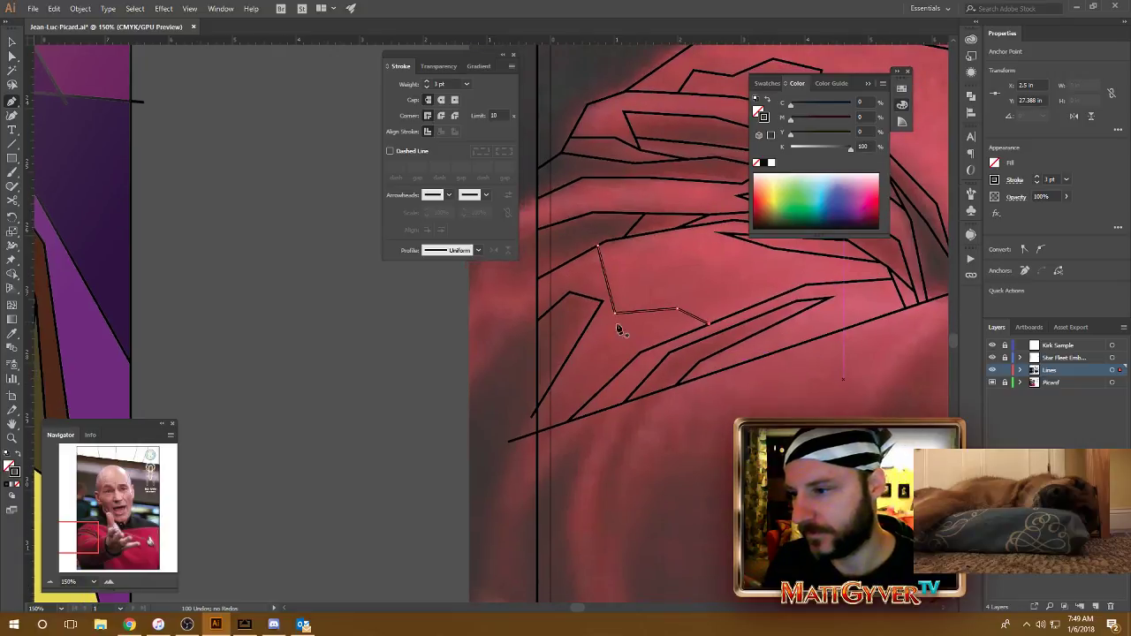
click(551, 309)
click(571, 317)
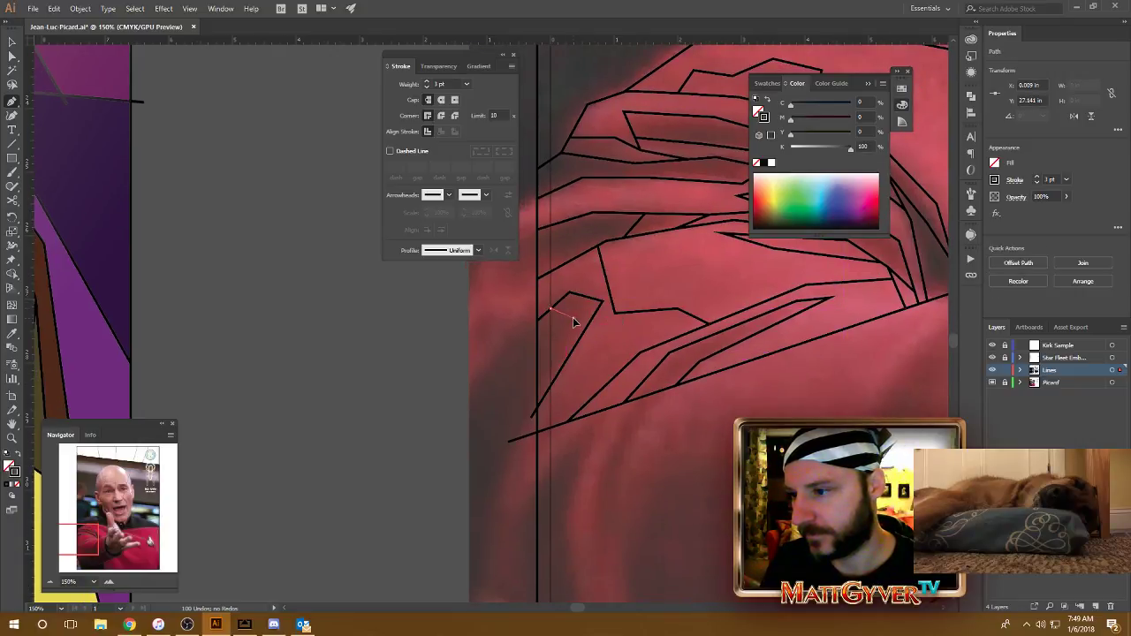
click(558, 378)
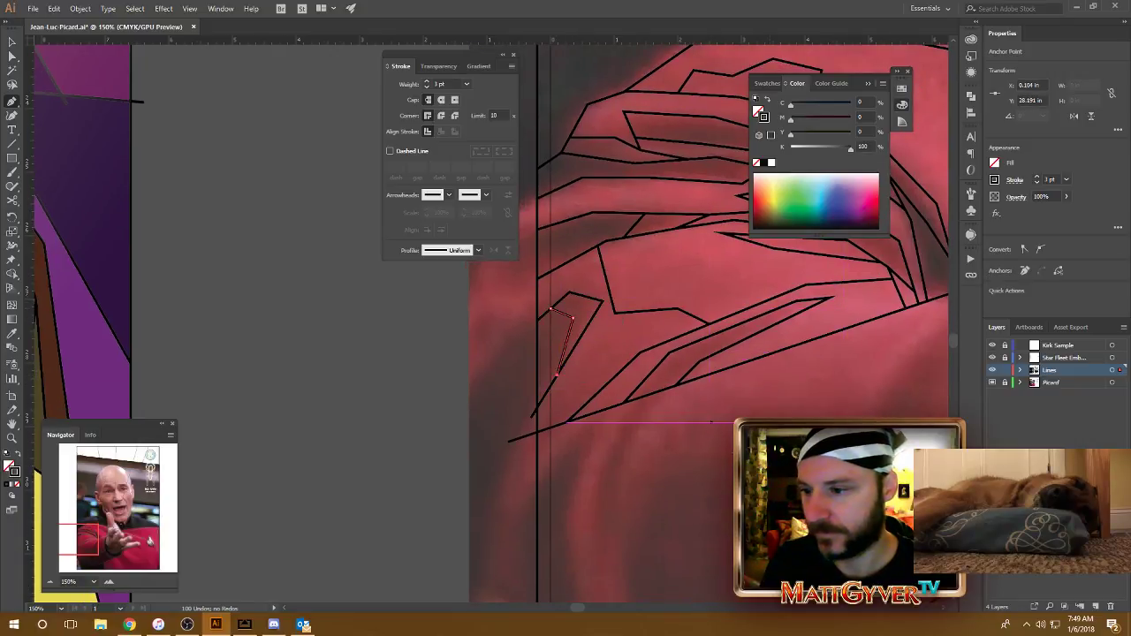
Step: Draw a short line near the uniform's left edge
scroll(748, 331, down, 3)
scroll(699, 379, down, 3)
scroll(699, 379, up, 1)
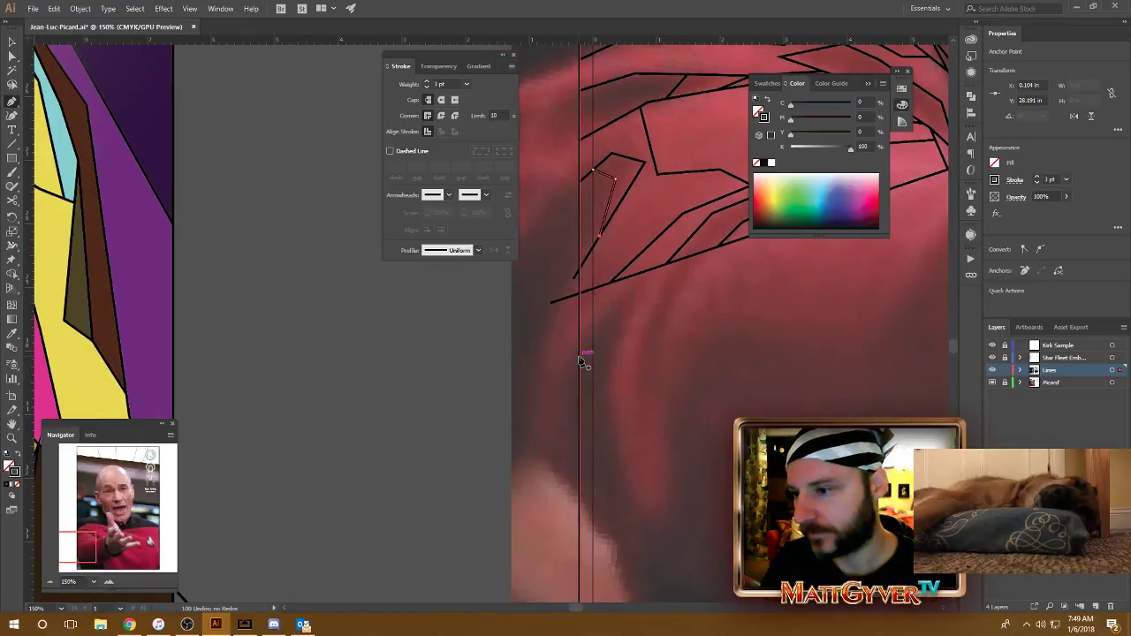
click(580, 357)
click(632, 275)
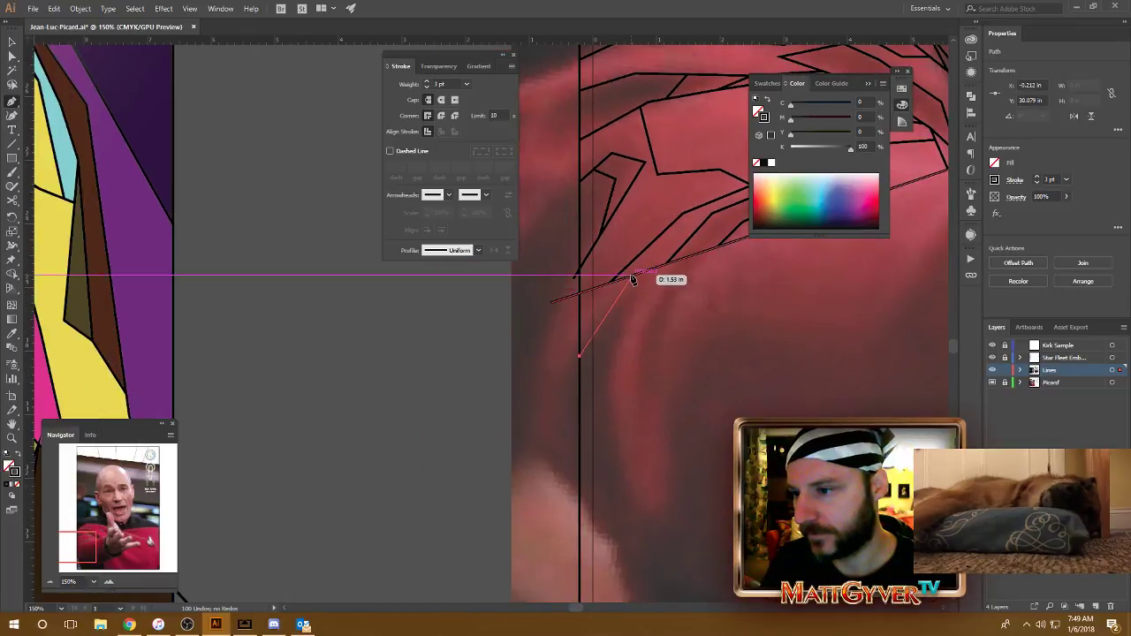
Step: Trace a line along the arm's edge to the diagonal crossing, then start one at the uniform's bottom
scroll(559, 347, right, 3)
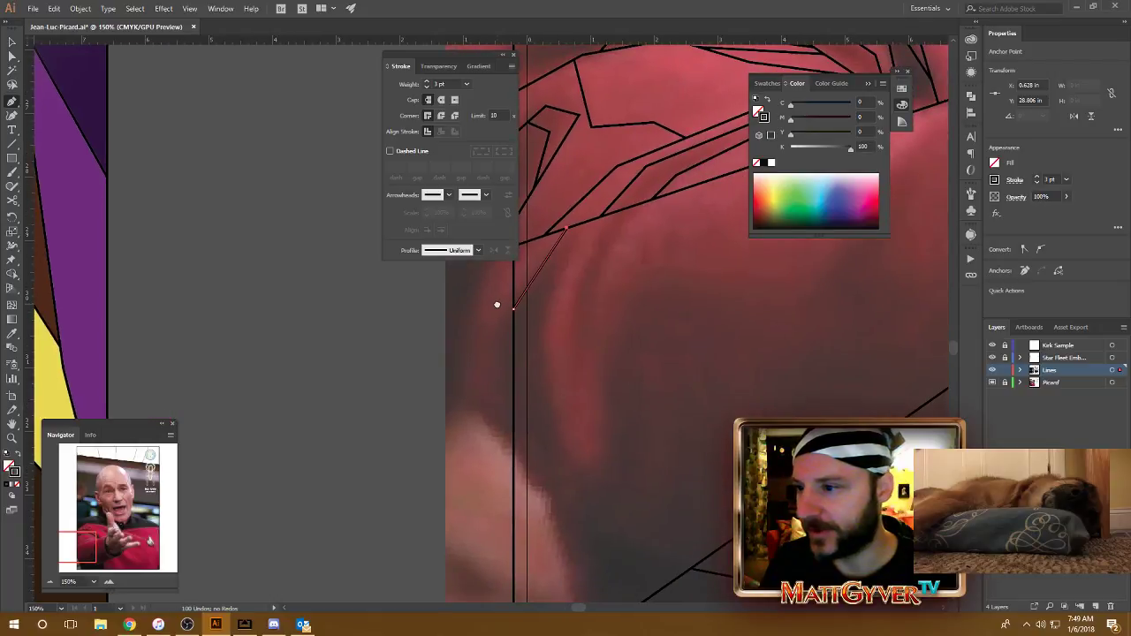
scroll(551, 378, down, 2)
scroll(593, 445, down, 2)
scroll(594, 388, up, 1)
scroll(604, 222, left, 2)
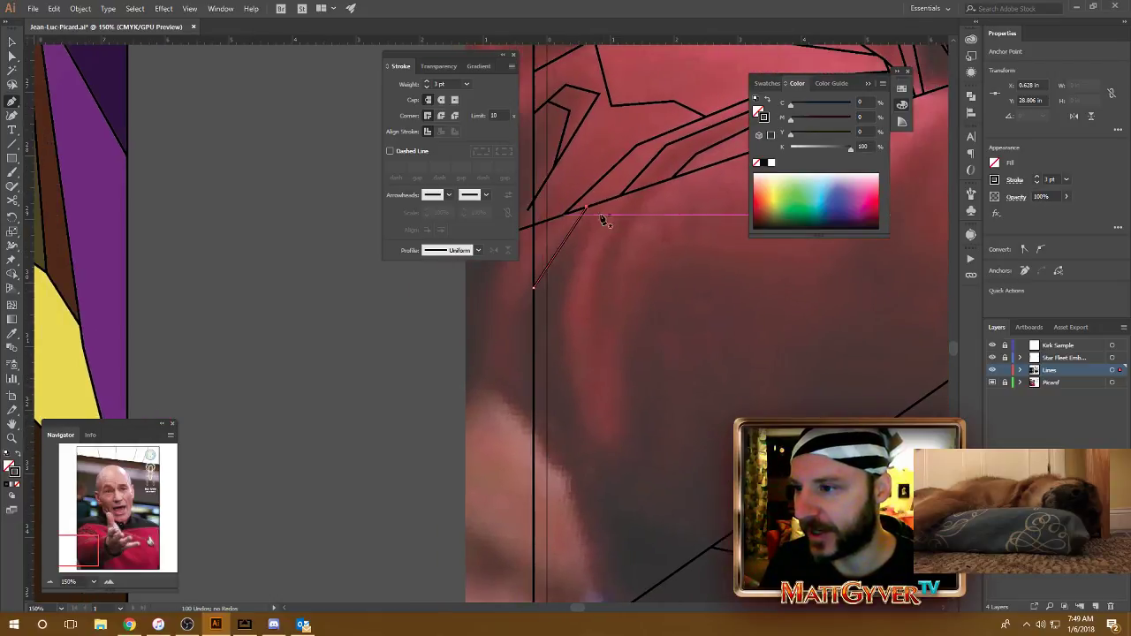
scroll(619, 363, down, 5)
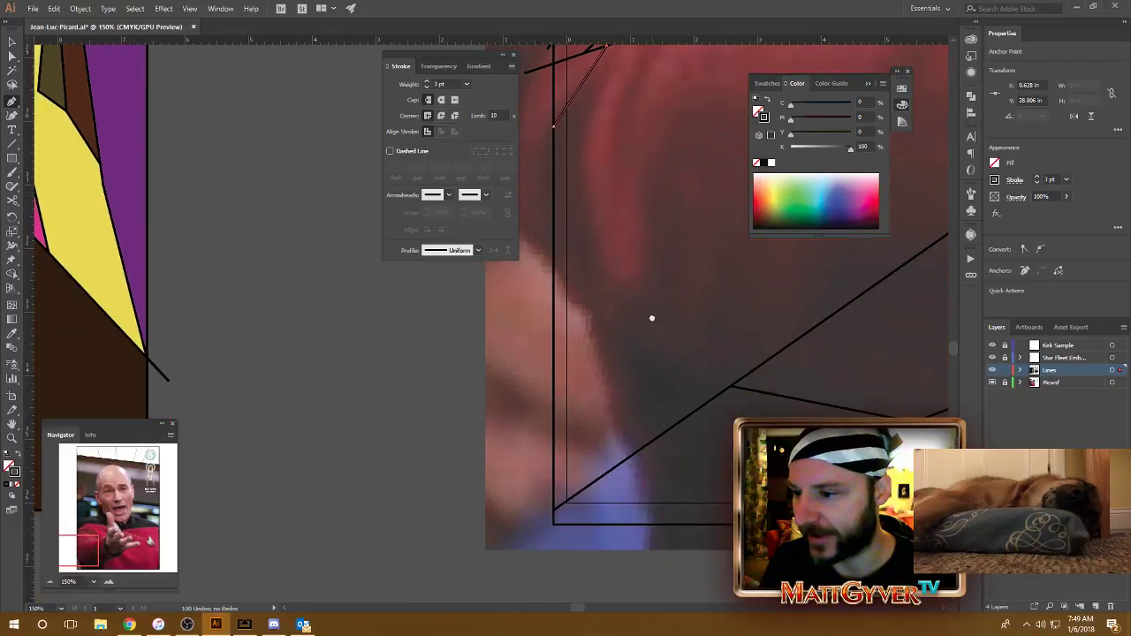
scroll(586, 328, left, 1)
click(555, 309)
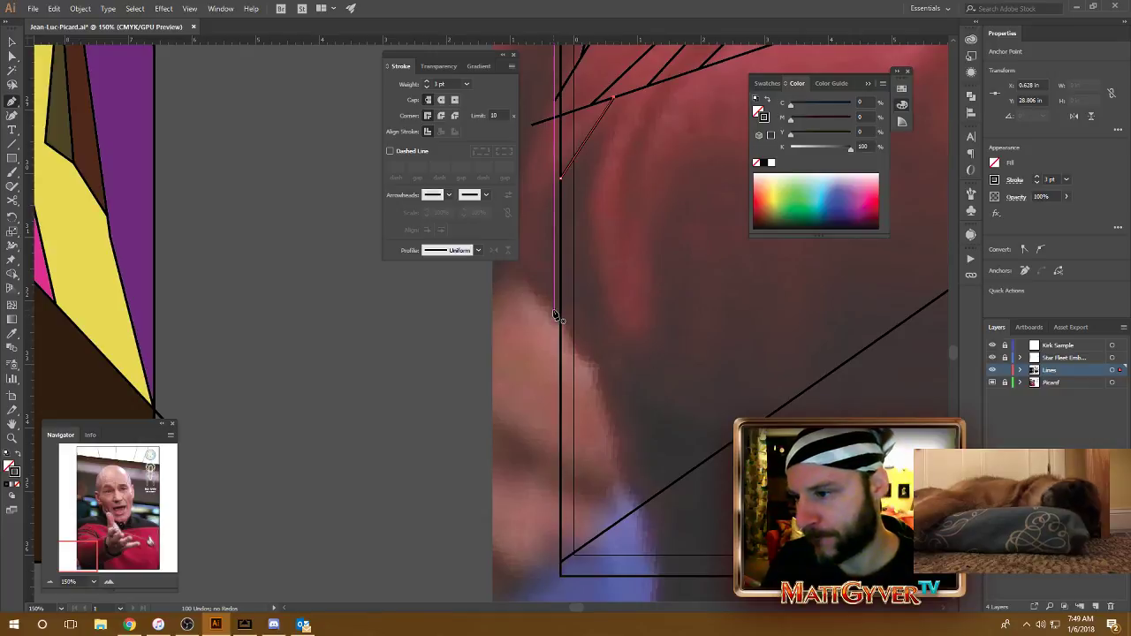
click(592, 365)
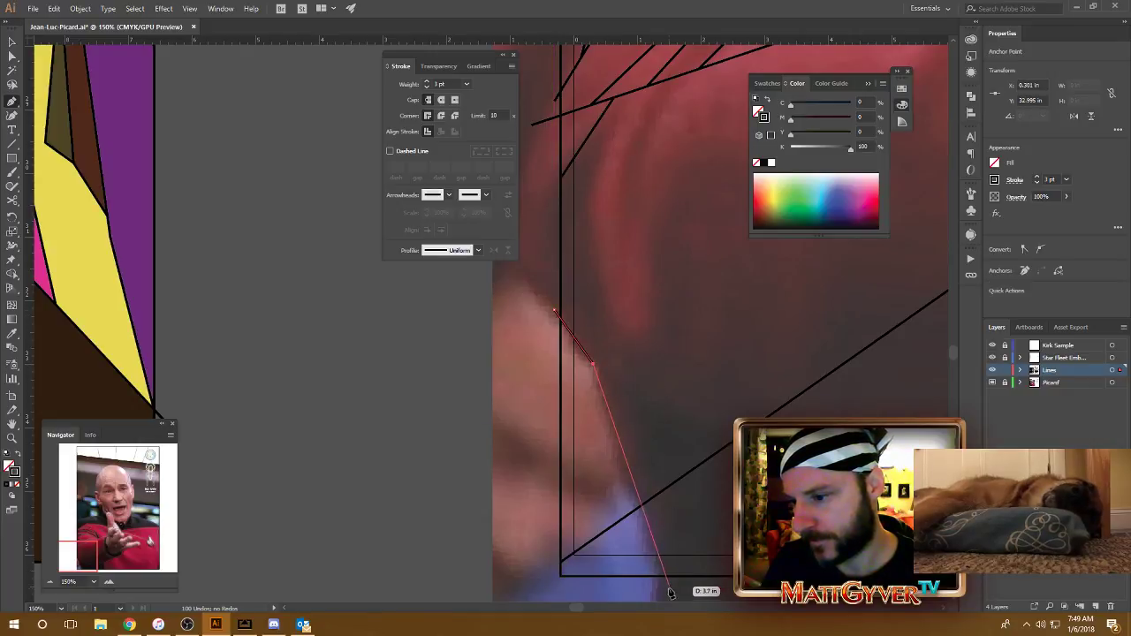
click(648, 500)
scroll(650, 504, down, 3)
click(631, 442)
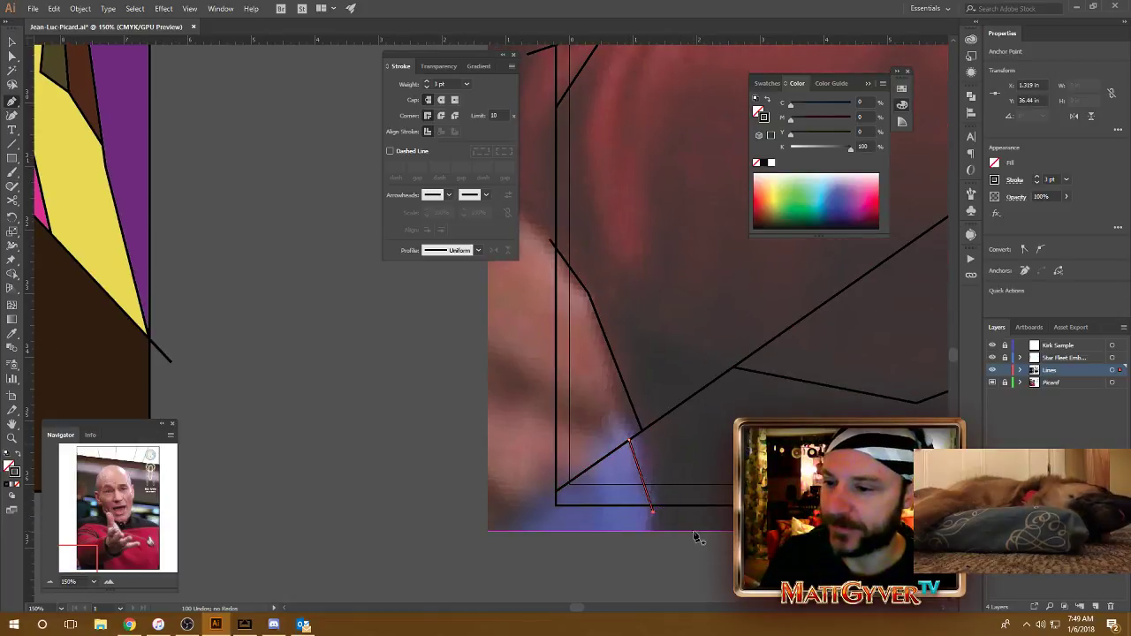
Step: Draw a straight black line down the lower uniform to its bottom edge
key(ctrl+minus)
key(ctrl+minus)
key(ctrl+minus)
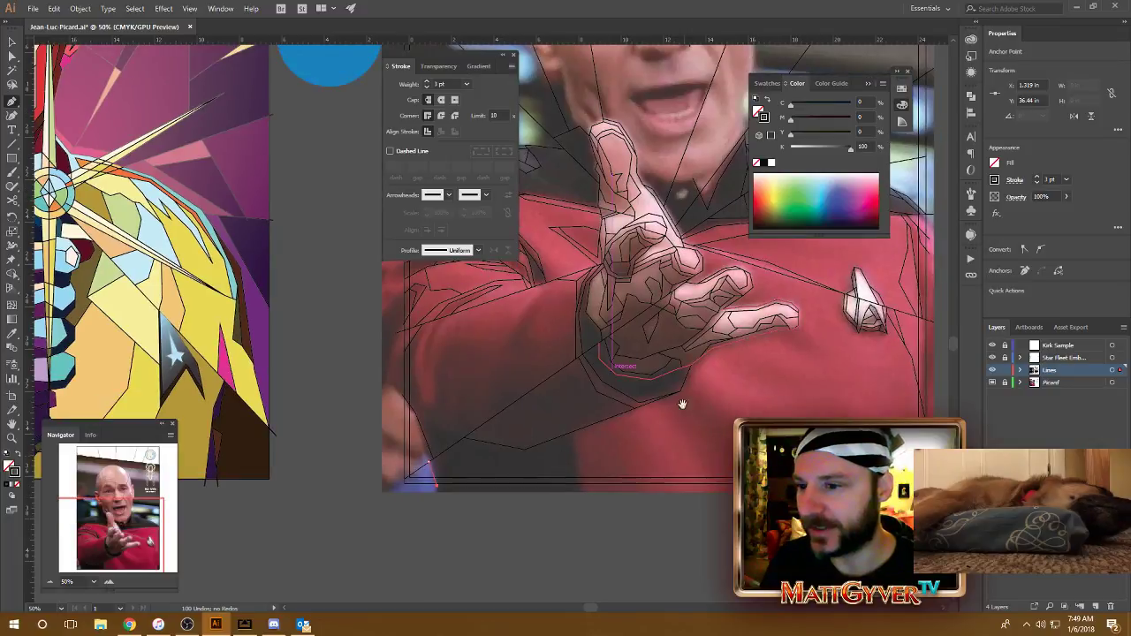
key(ctrl+plus)
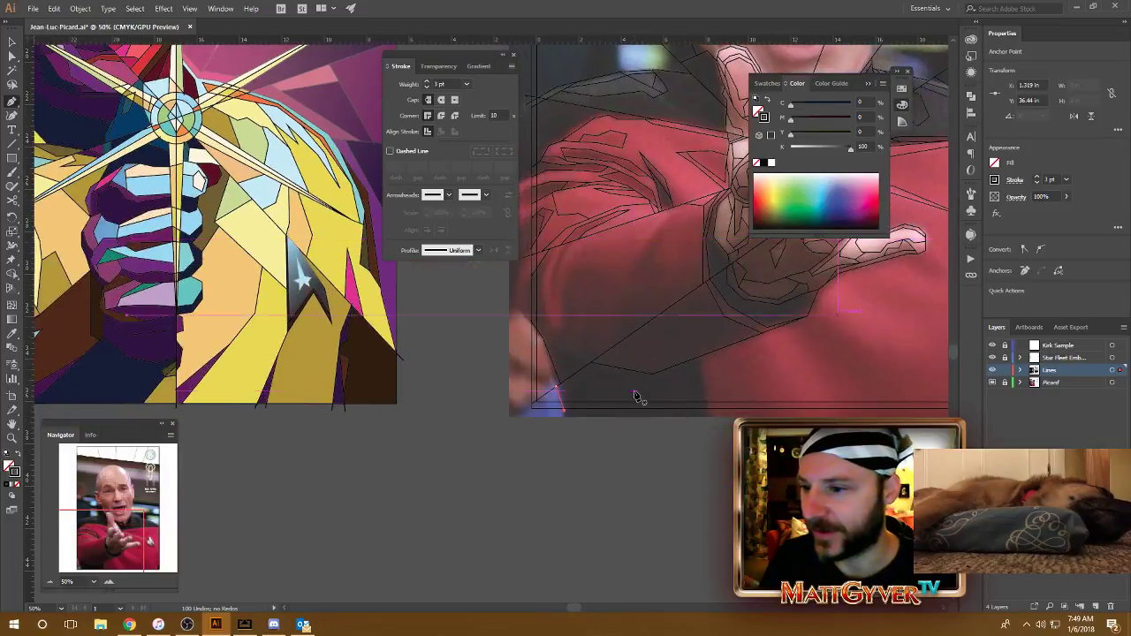
key(ctrl+plus)
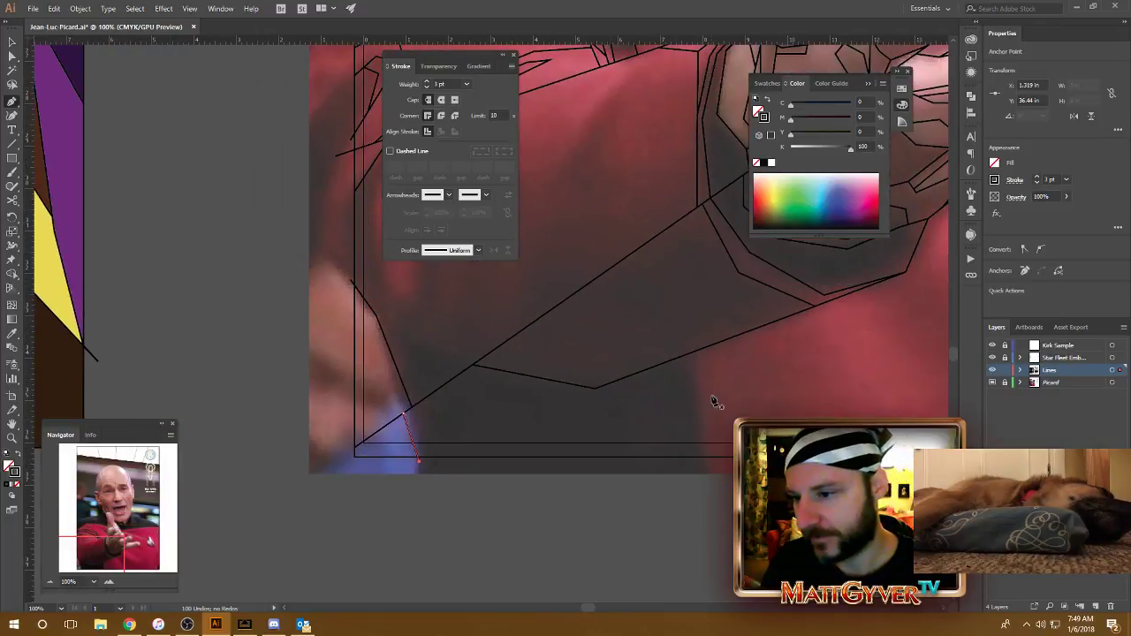
click(690, 355)
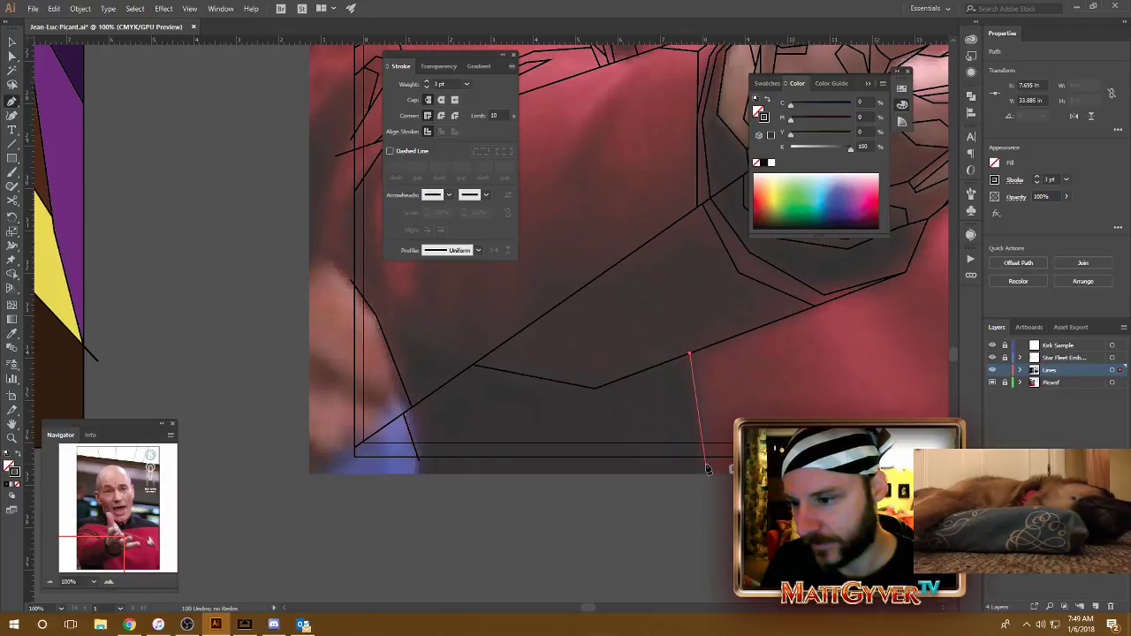
click(707, 468)
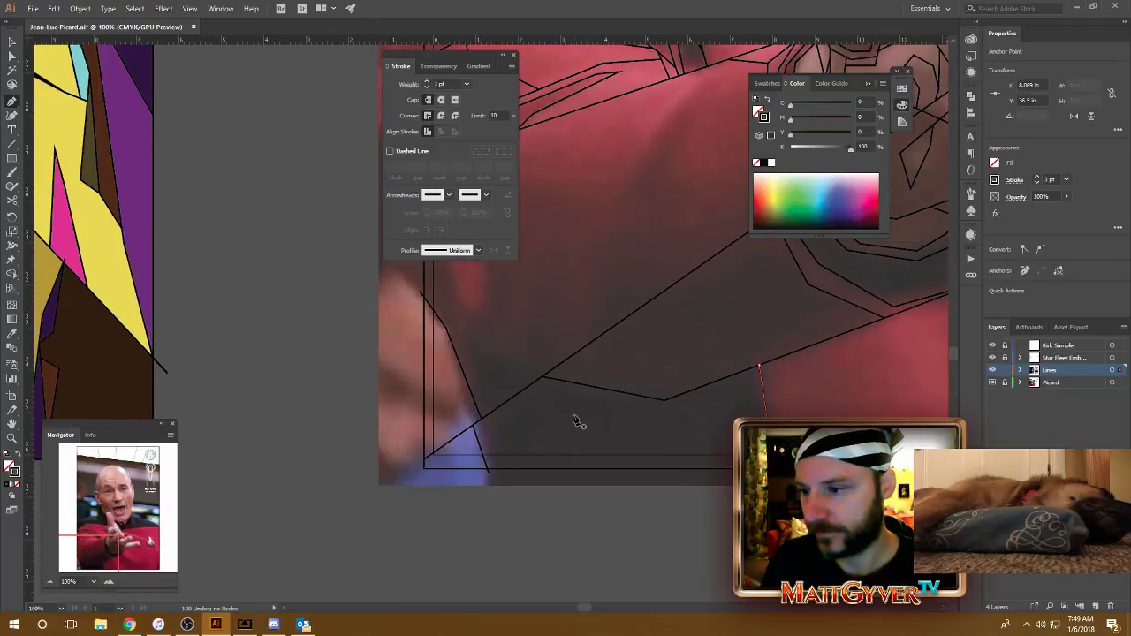
Step: Trace a shallow V-shaped line below the diagonal, rising to meet the crease
click(527, 387)
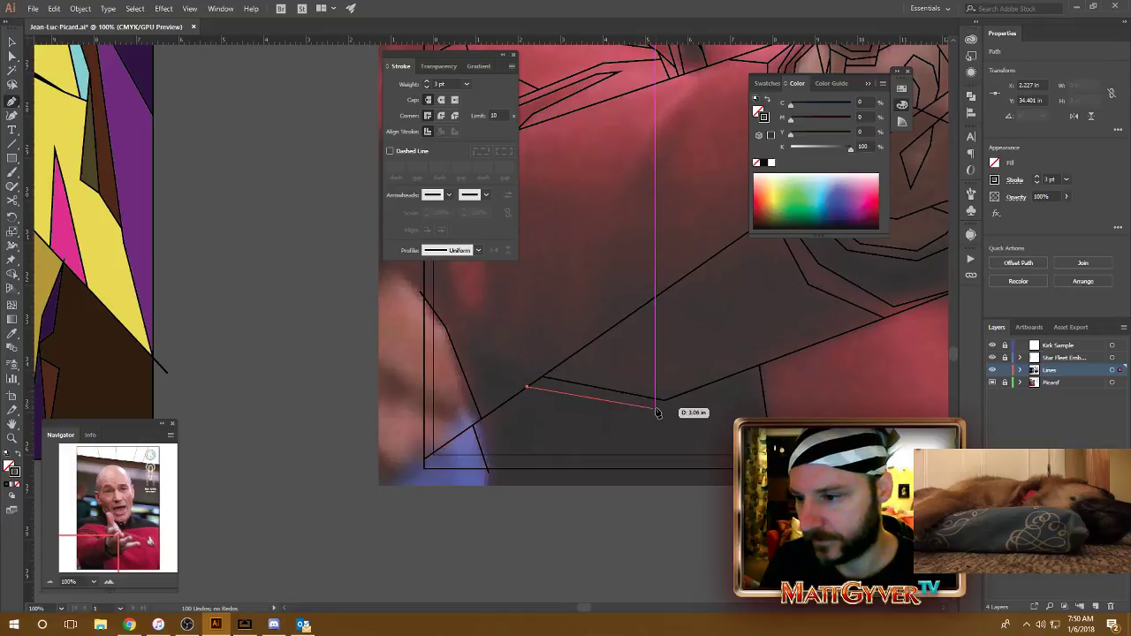
click(666, 409)
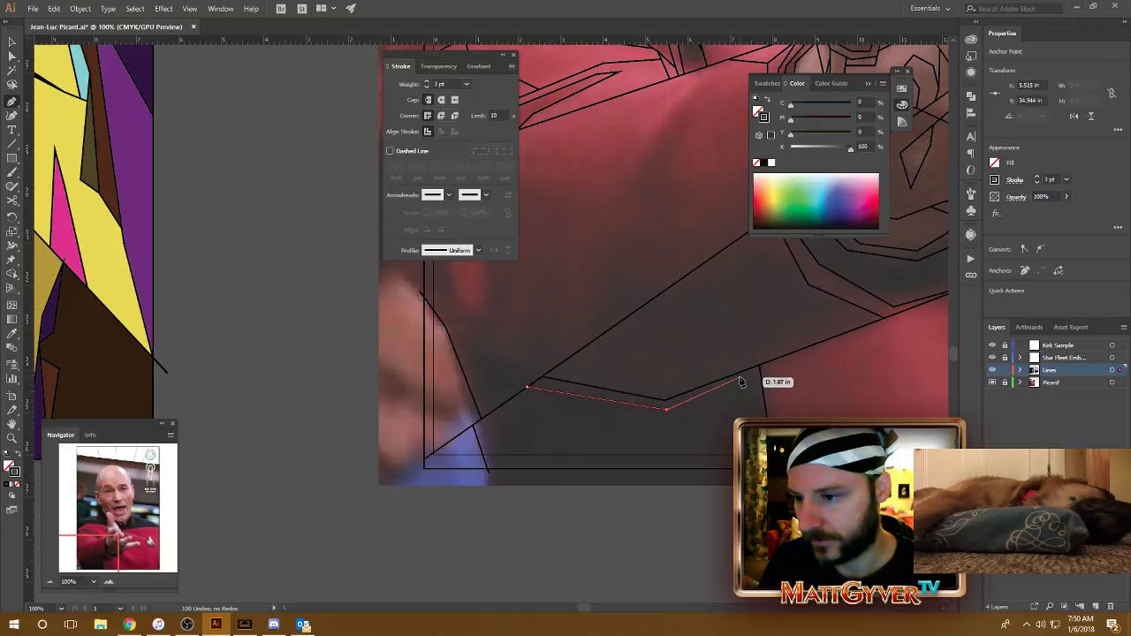
click(740, 373)
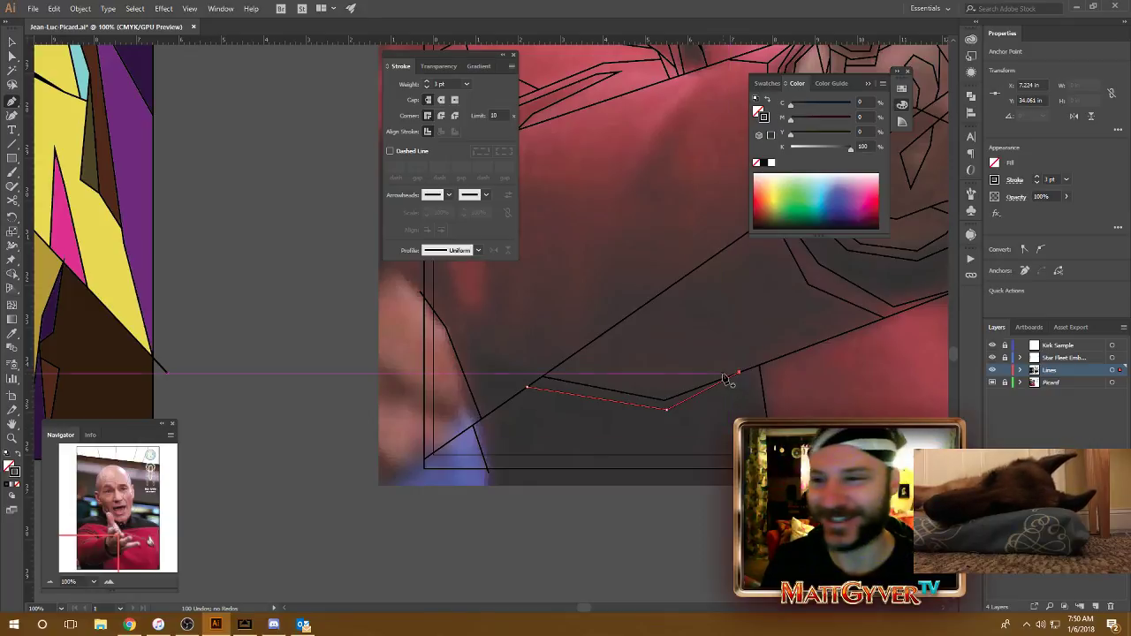
mouse_move(670, 303)
mouse_down()
mouse_move(695, 354)
mouse_move(740, 384)
mouse_up()
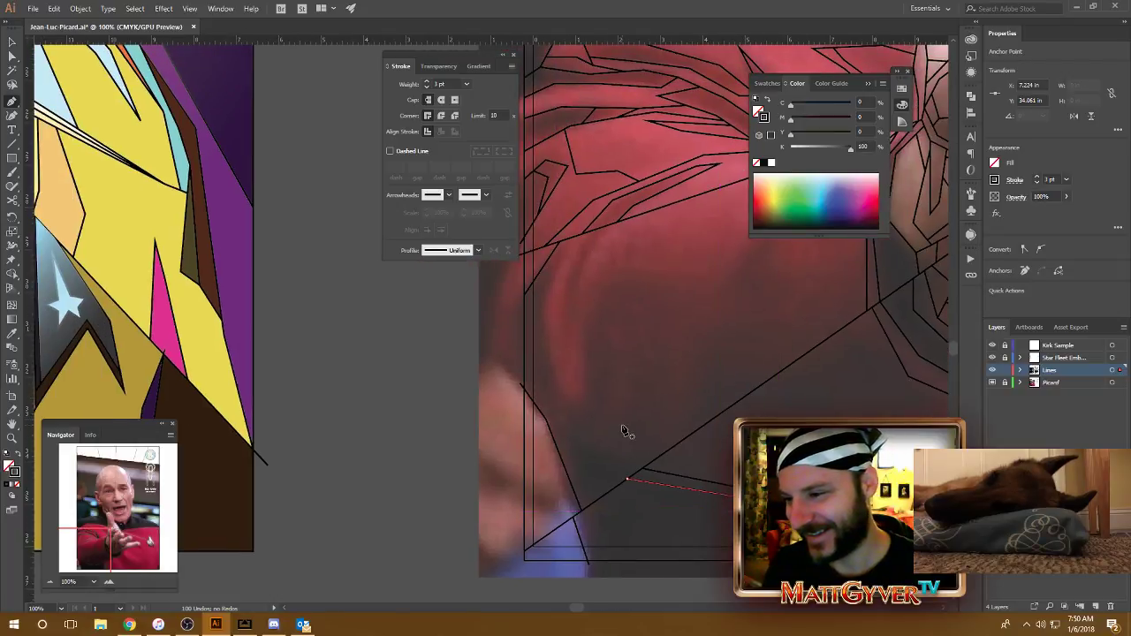
Step: Trace an angular line down the arm's edge and back up to the line intersection
drag(585, 363, 598, 367)
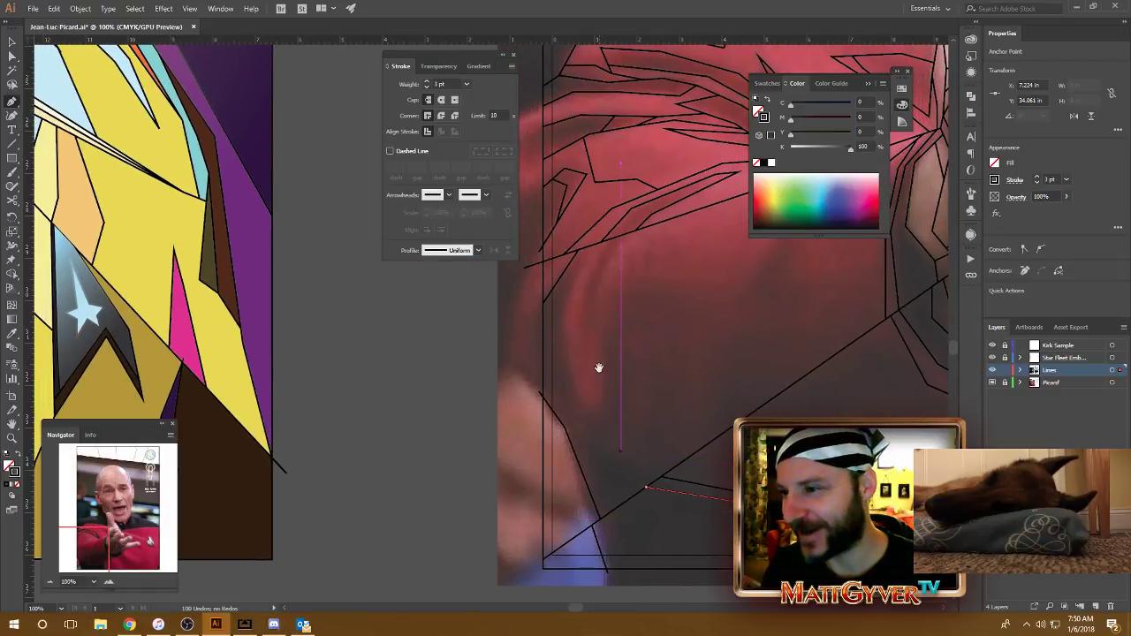
click(565, 269)
click(582, 264)
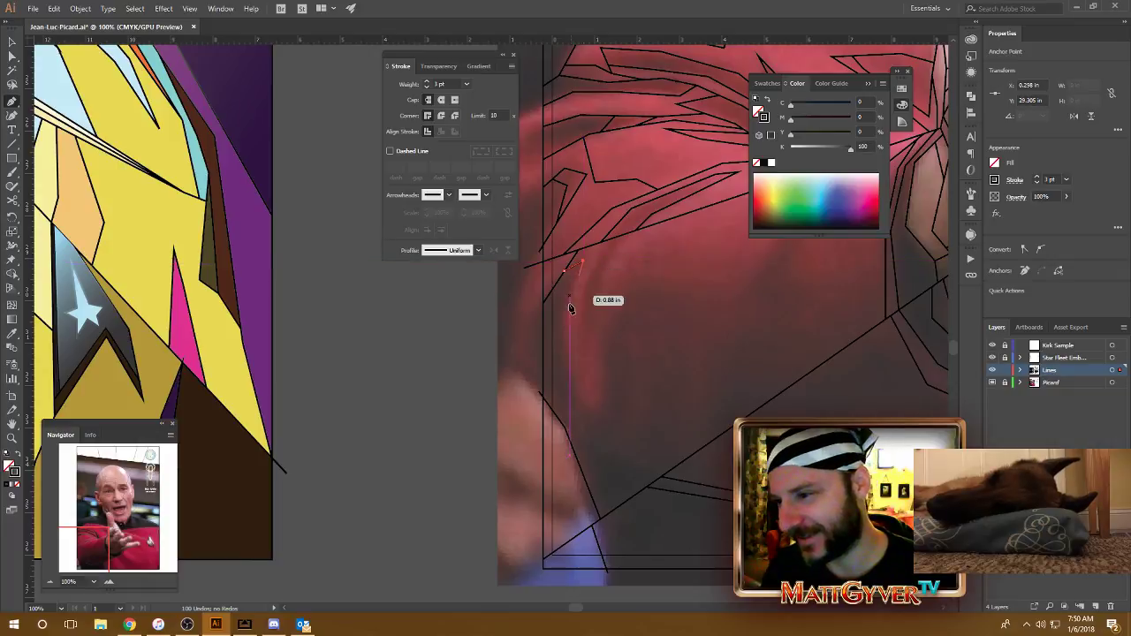
click(559, 318)
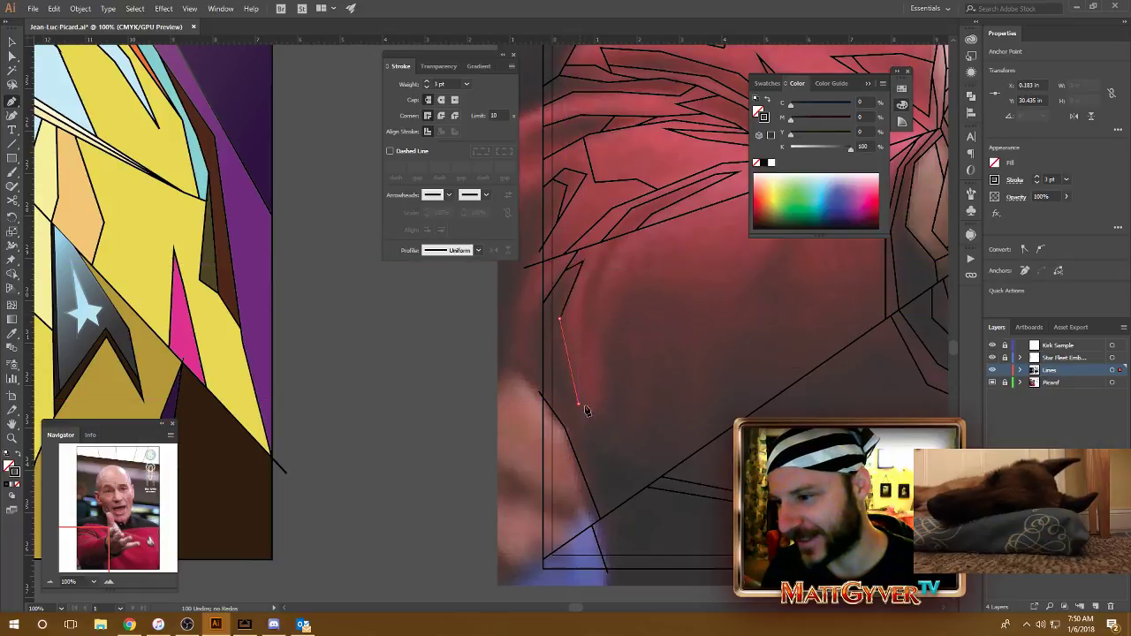
click(580, 405)
click(596, 410)
click(602, 387)
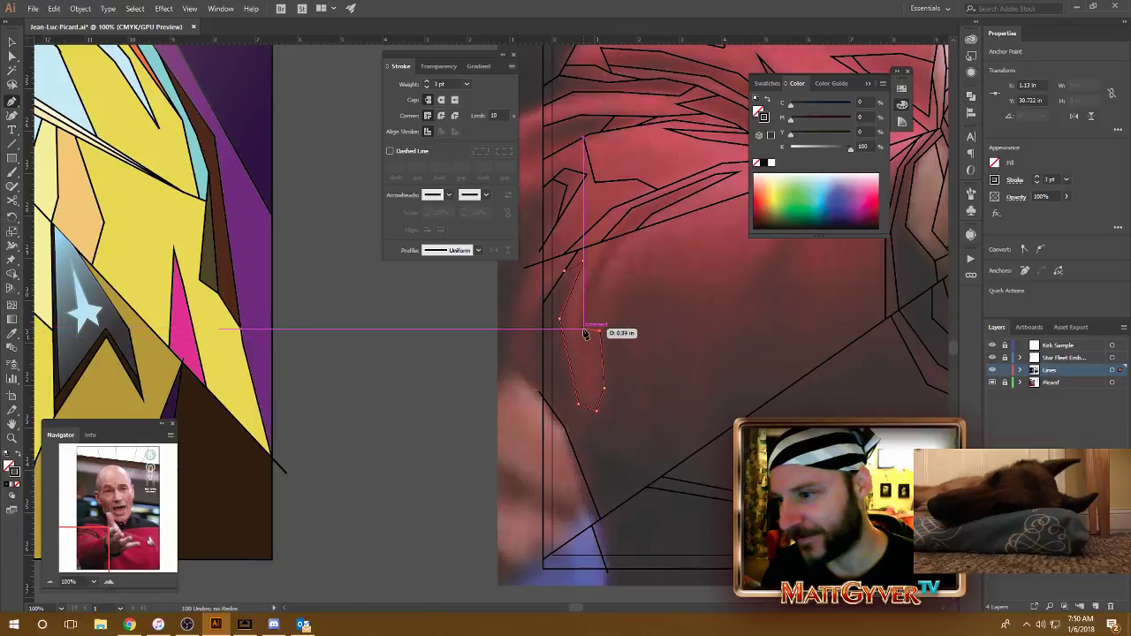
click(600, 333)
click(600, 287)
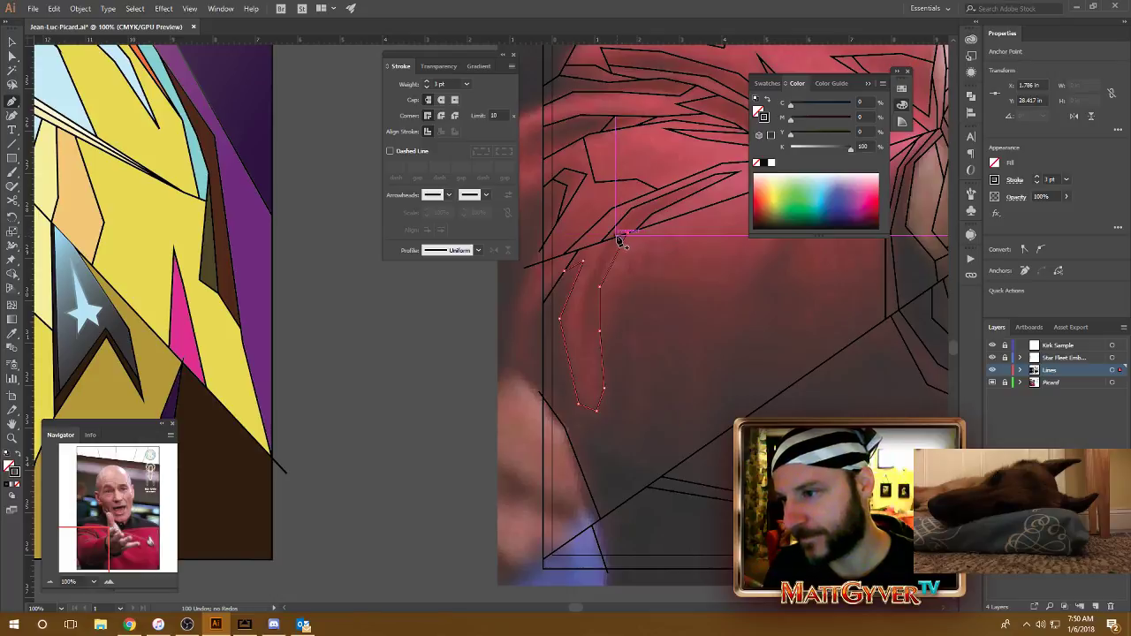
click(618, 243)
Step: Outline a narrow shoulder fold as a closed black polygon
click(616, 238)
click(586, 286)
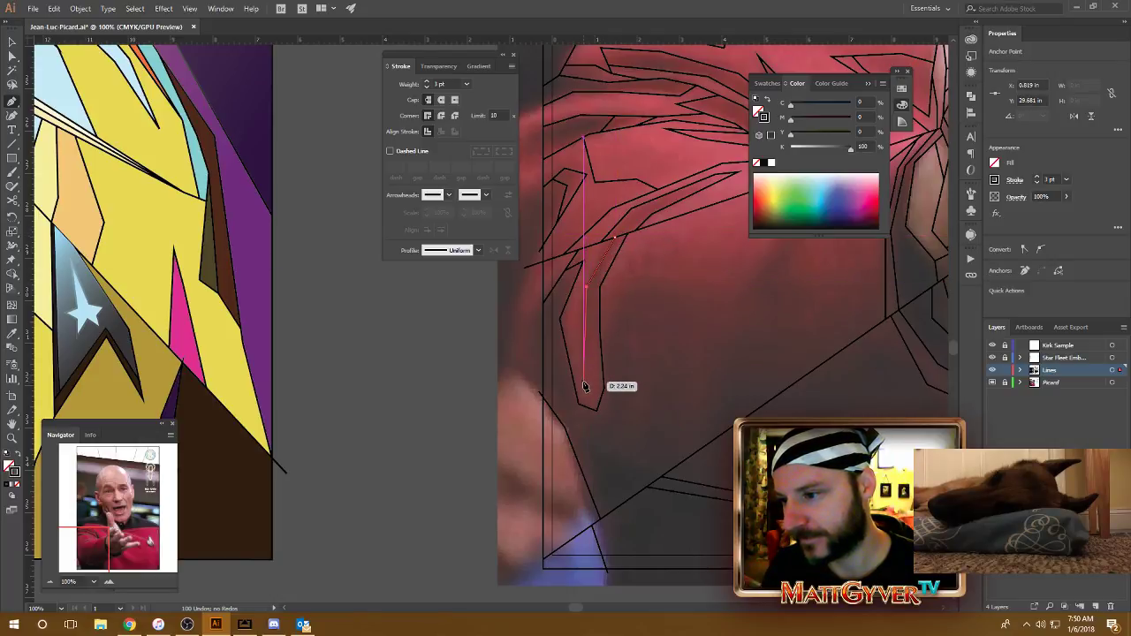
click(583, 384)
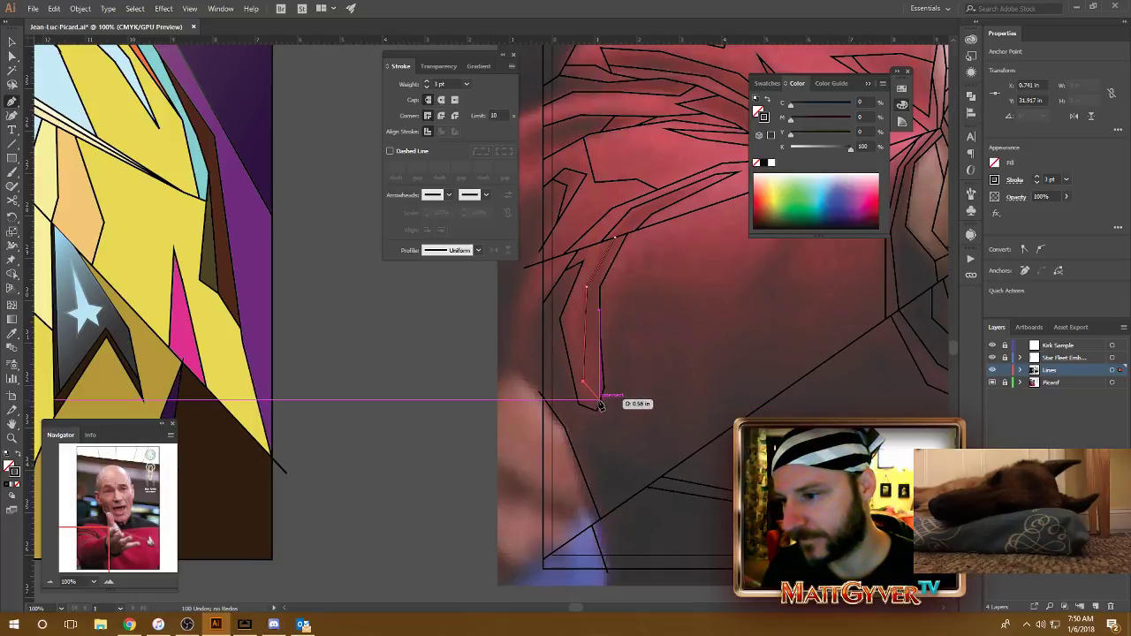
click(600, 403)
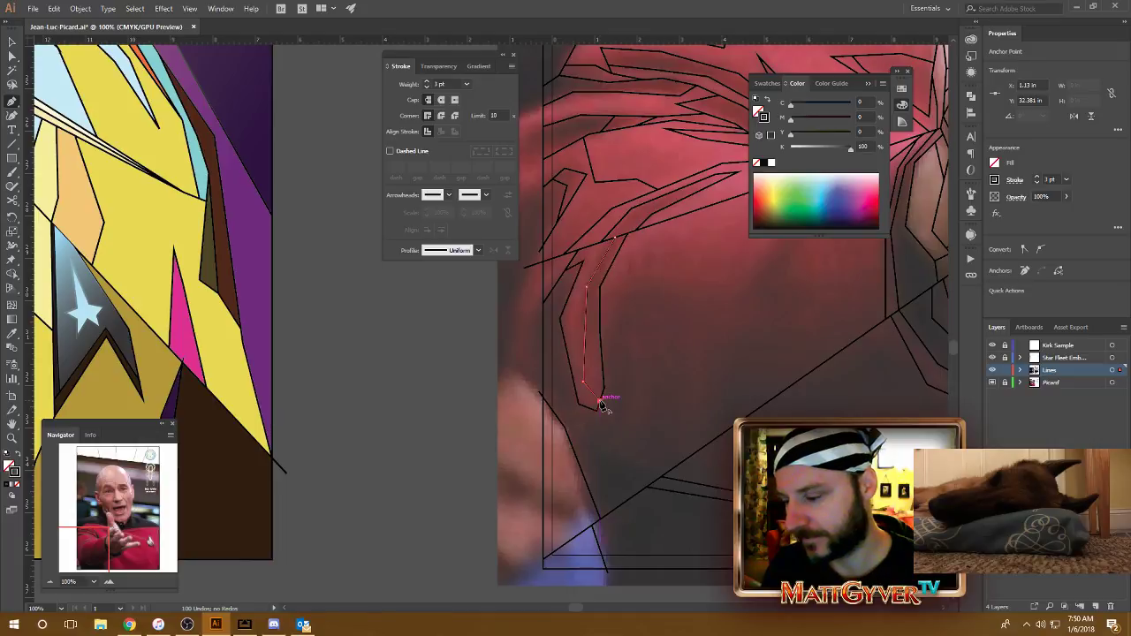
click(600, 292)
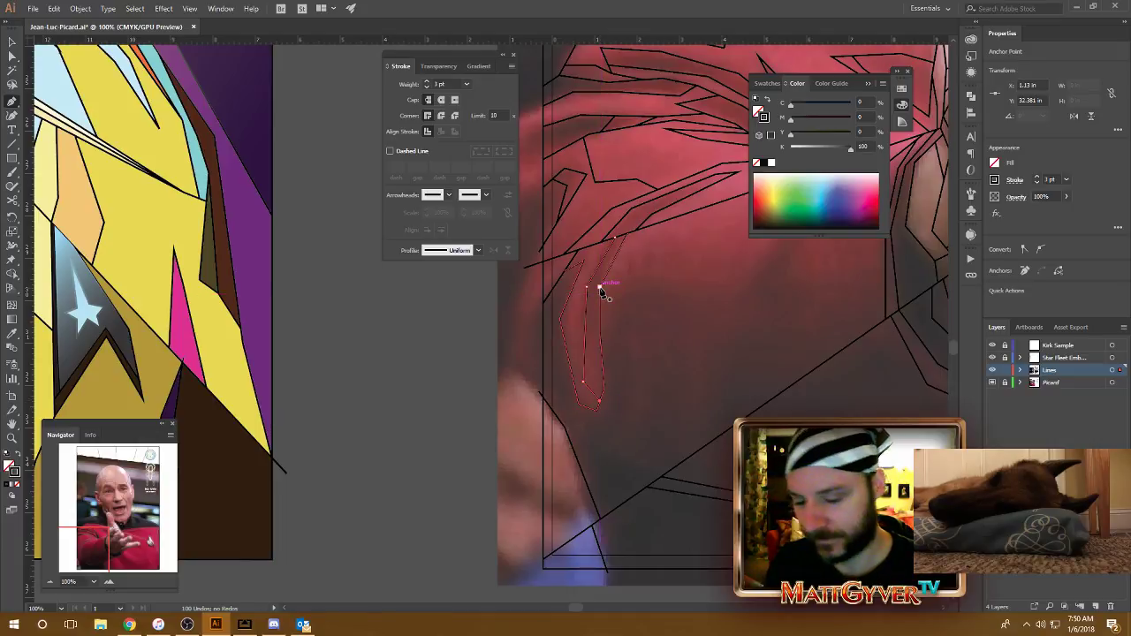
key(ctrl+plus)
Step: Outline the next fold shape, closing it at its starting point
click(693, 277)
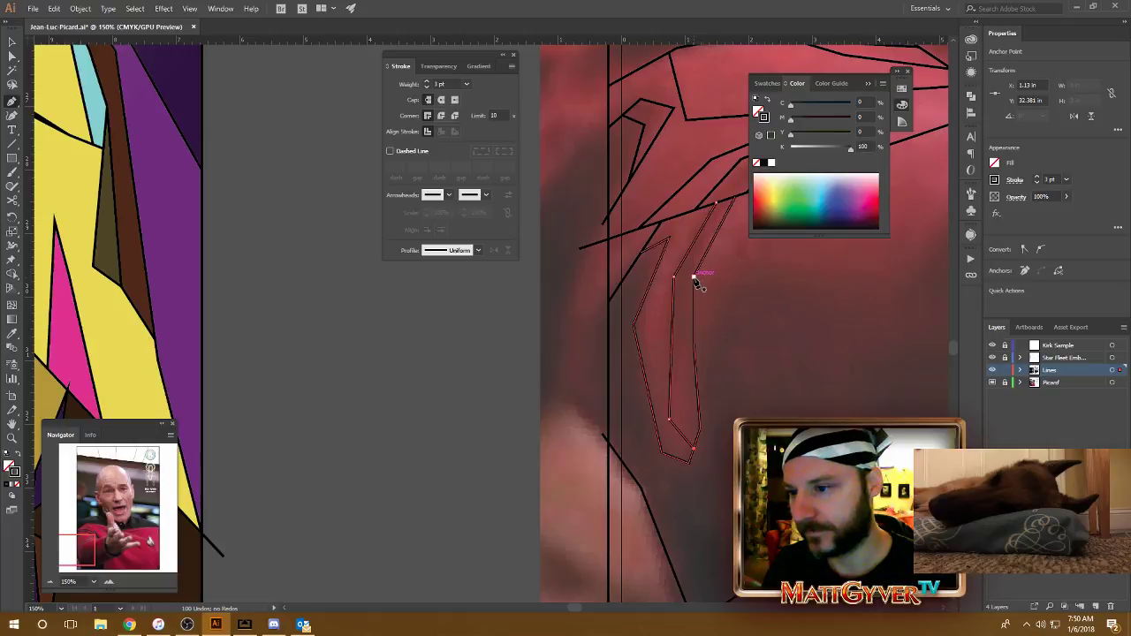
drag(681, 353, 677, 338)
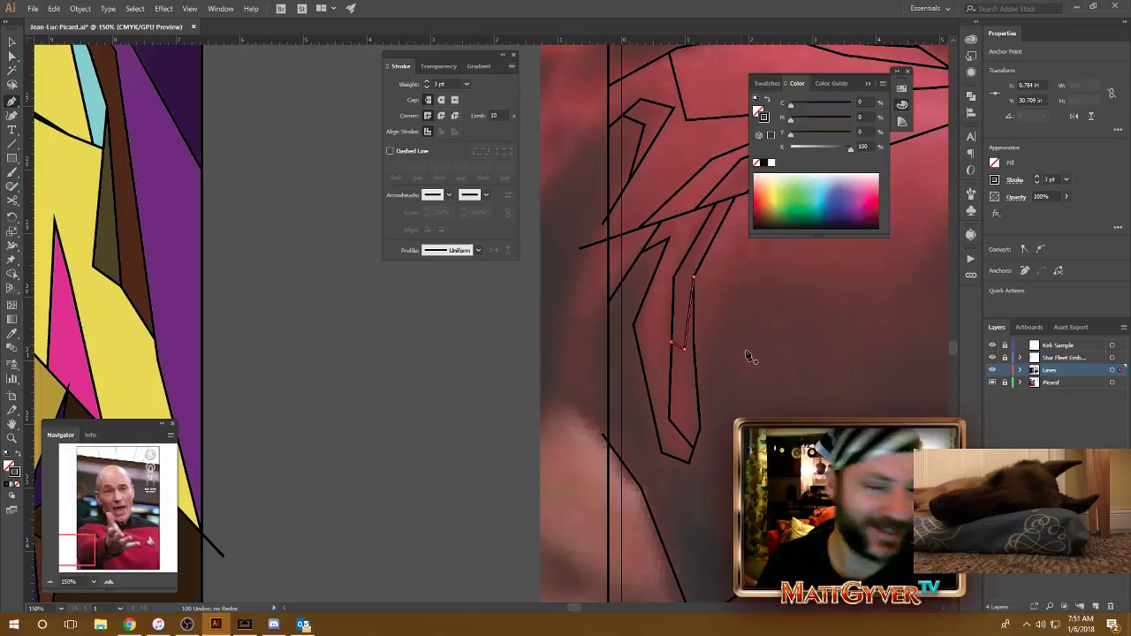
drag(678, 292, 682, 314)
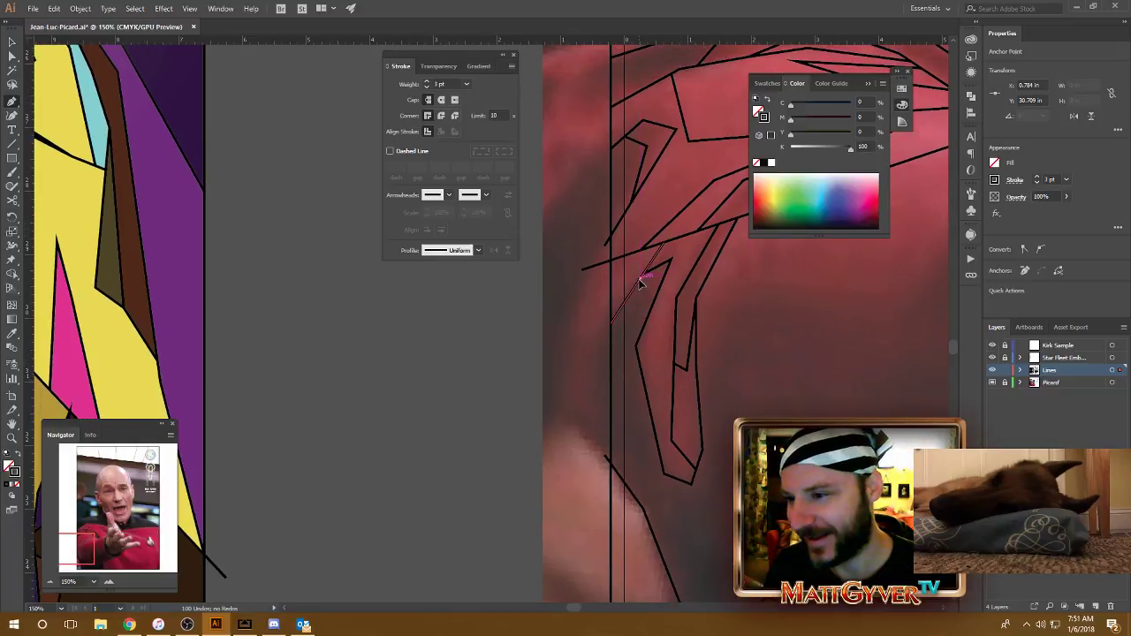
drag(642, 281, 651, 302)
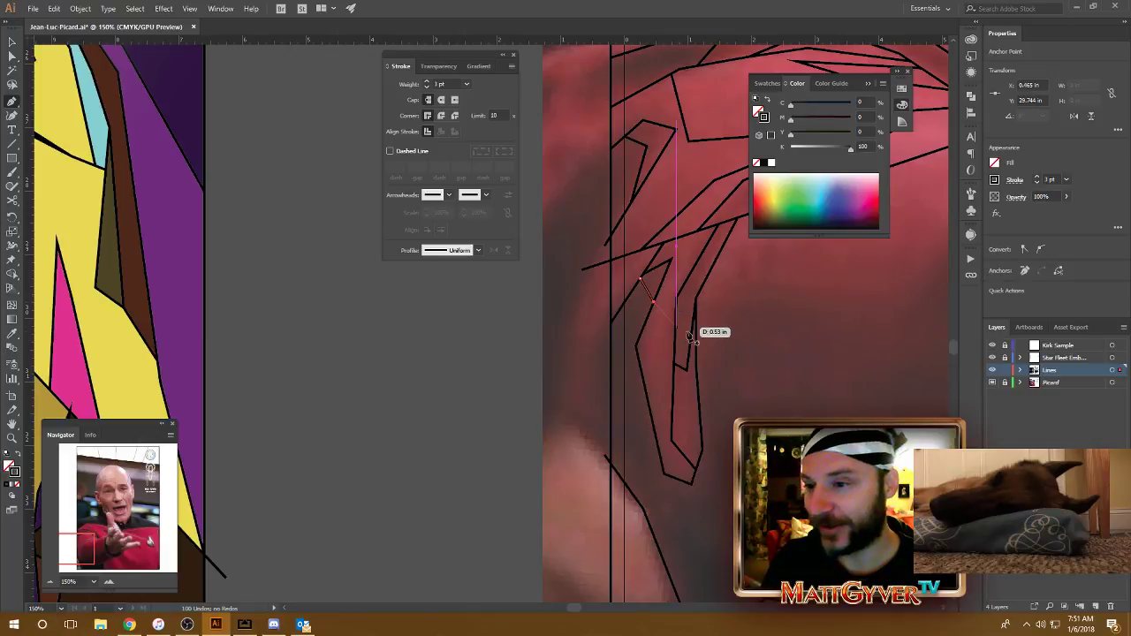
scroll(696, 334, right, 3)
scroll(707, 371, up, 5)
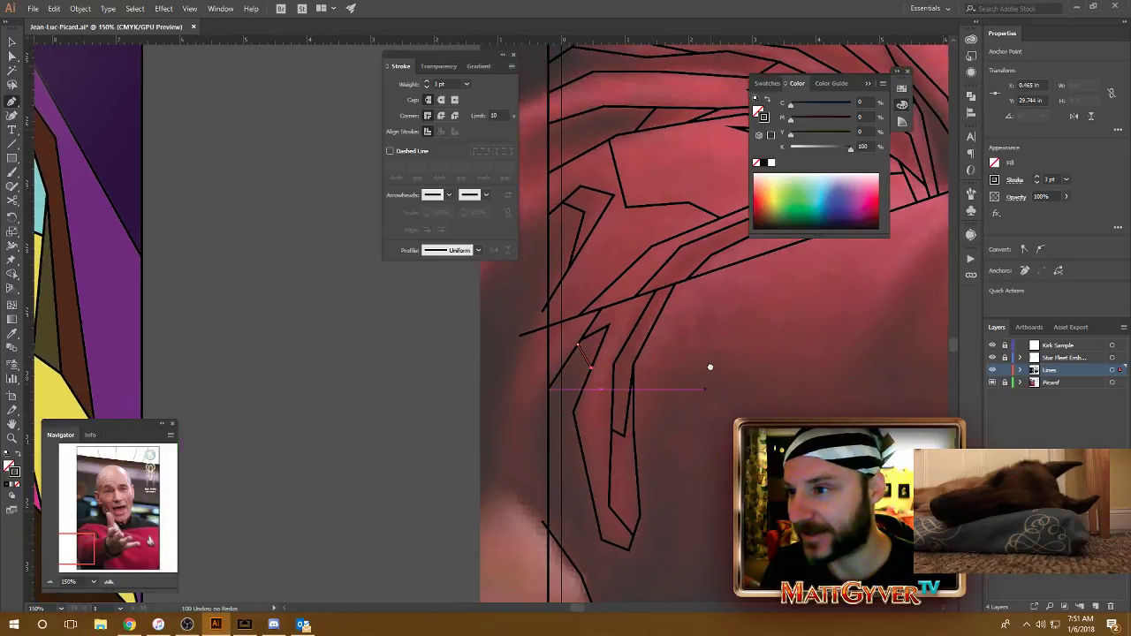
Step: Add an angular line beneath the upper shoulder folds and begin a segment at the sleeve fold
click(561, 213)
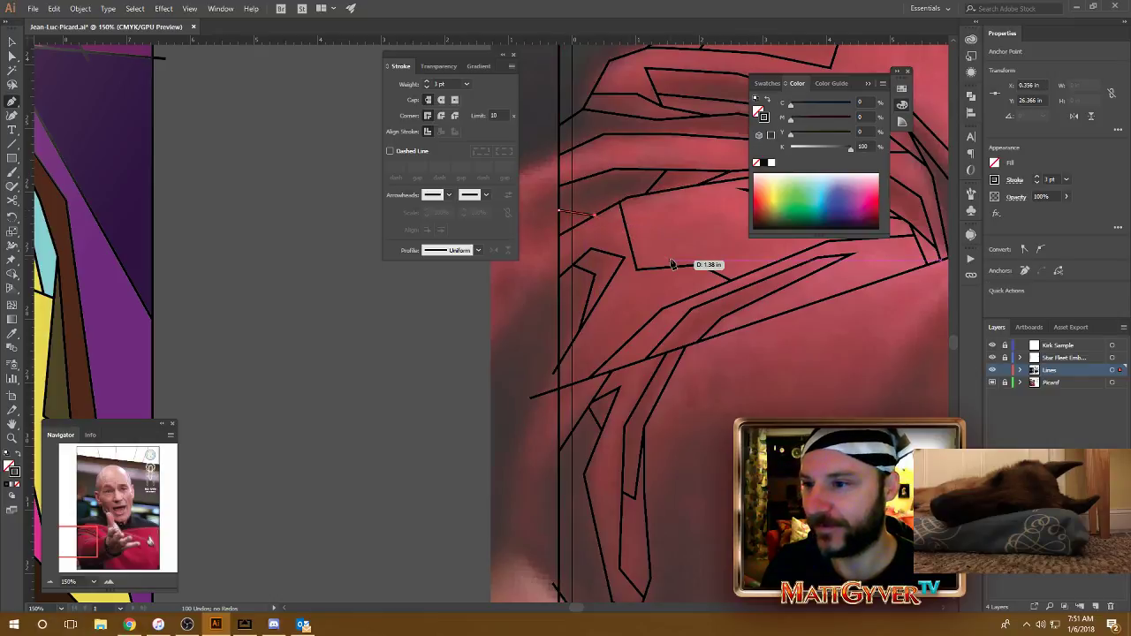
drag(641, 188, 583, 304)
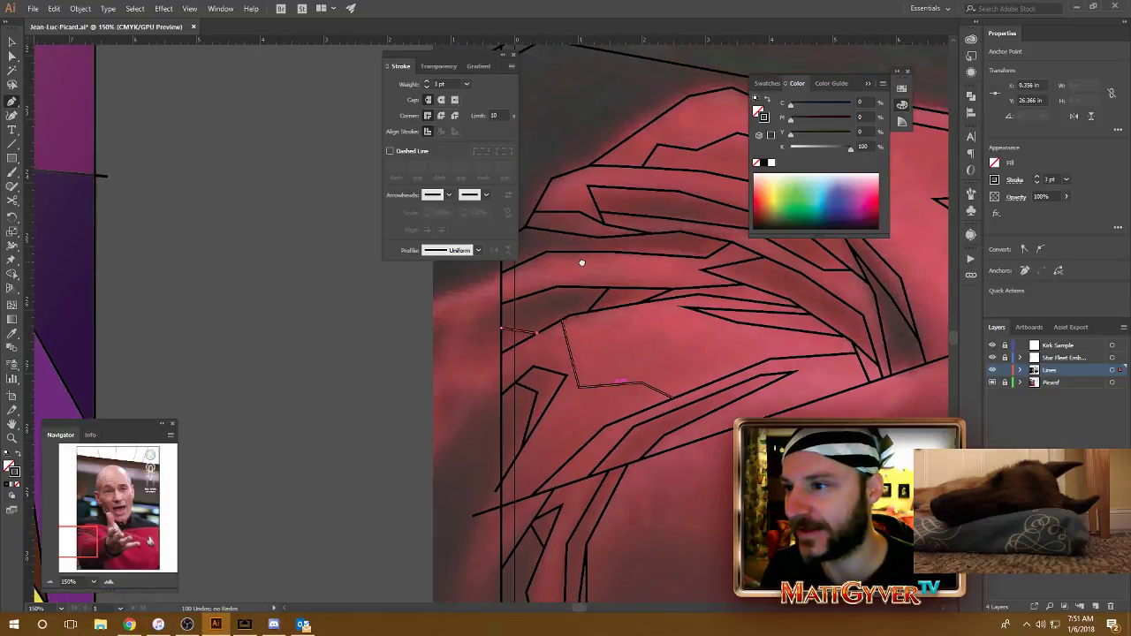
scroll(618, 301, down, 10)
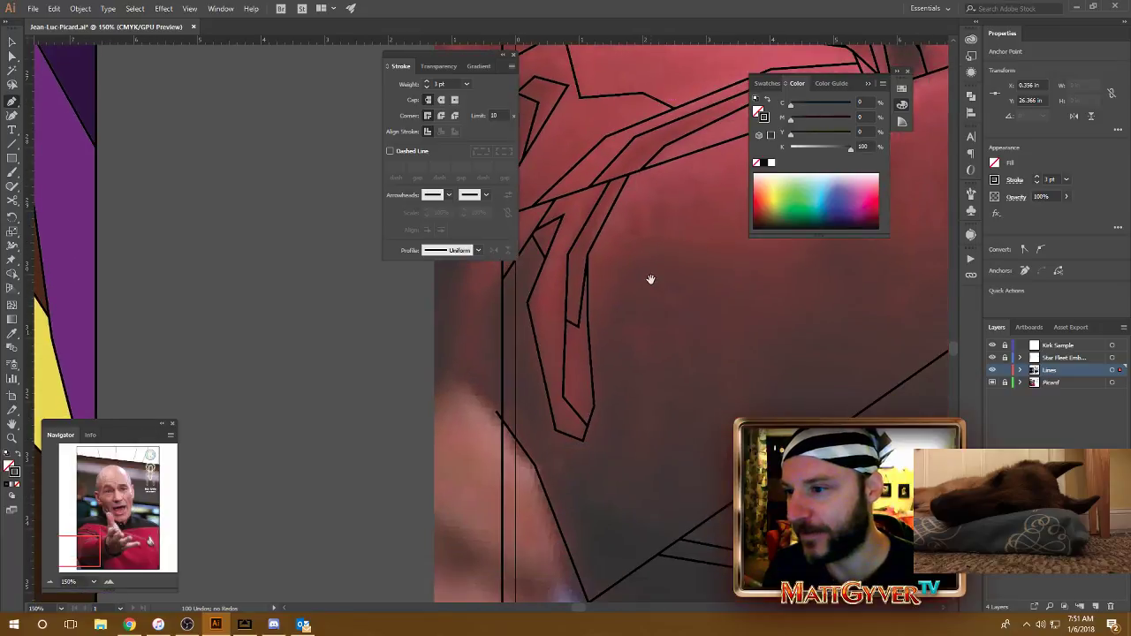
drag(655, 350, 633, 355)
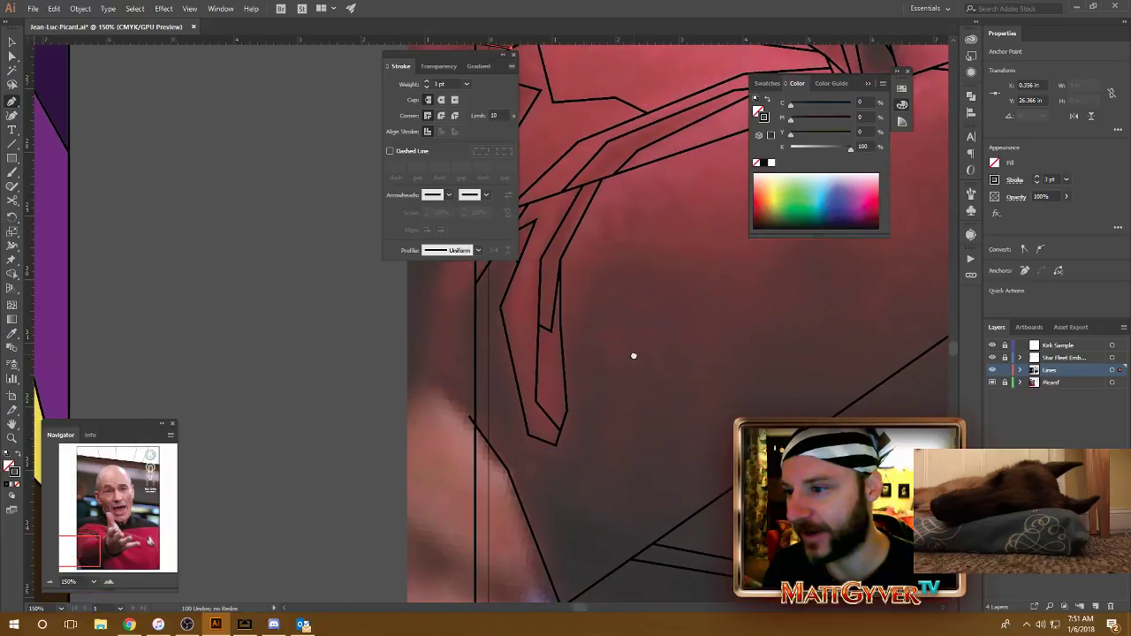
click(564, 387)
drag(590, 386, 565, 397)
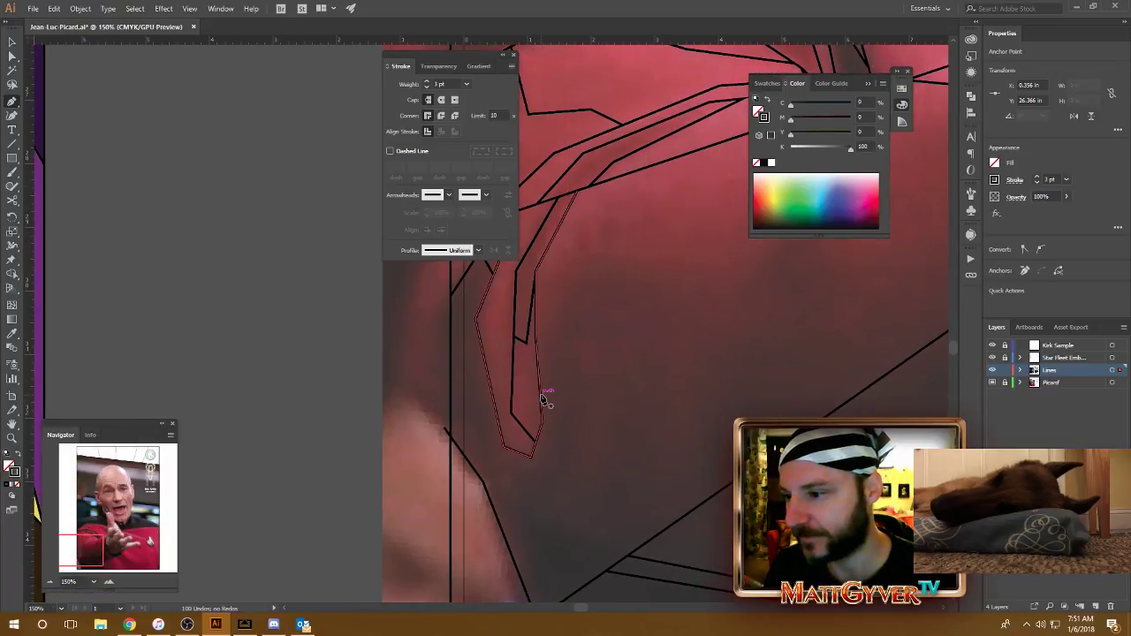
click(540, 395)
Step: Continue the new outline across the shoulder to the end of the shoulder segment
click(566, 277)
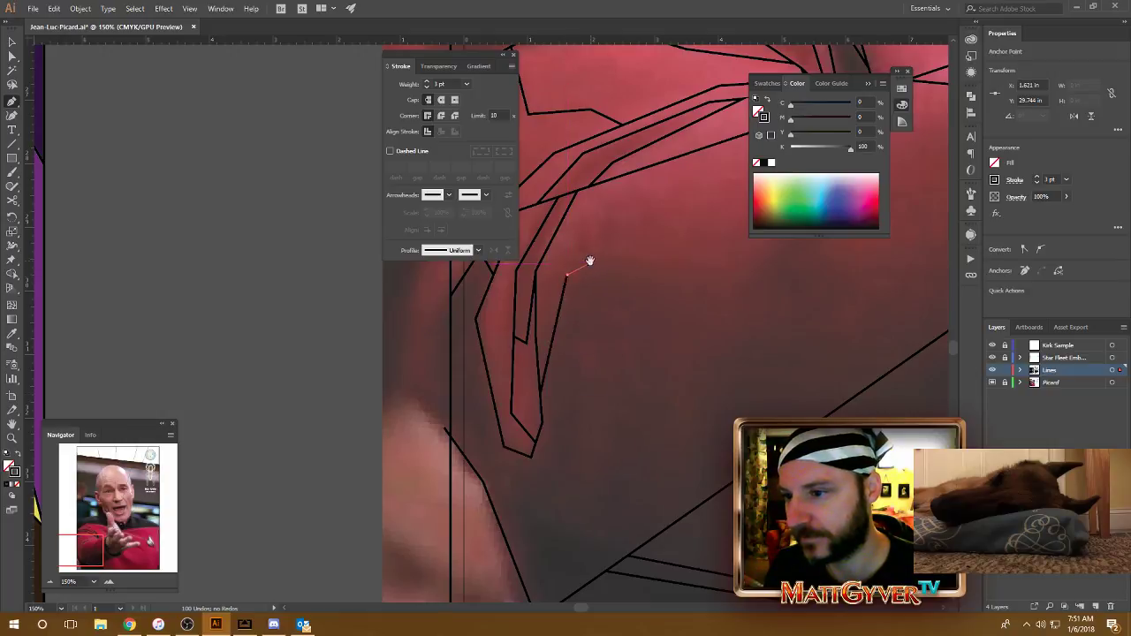
mouse_move(690, 269)
mouse_down()
mouse_move(597, 292)
mouse_move(631, 297)
mouse_up()
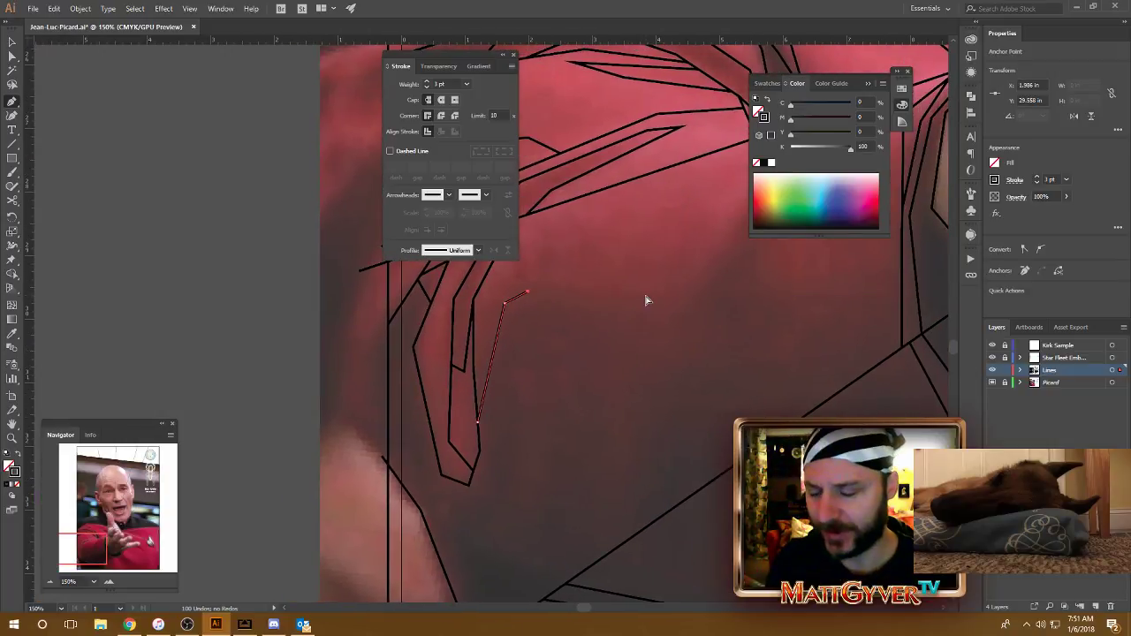
scroll(657, 298, down, 1)
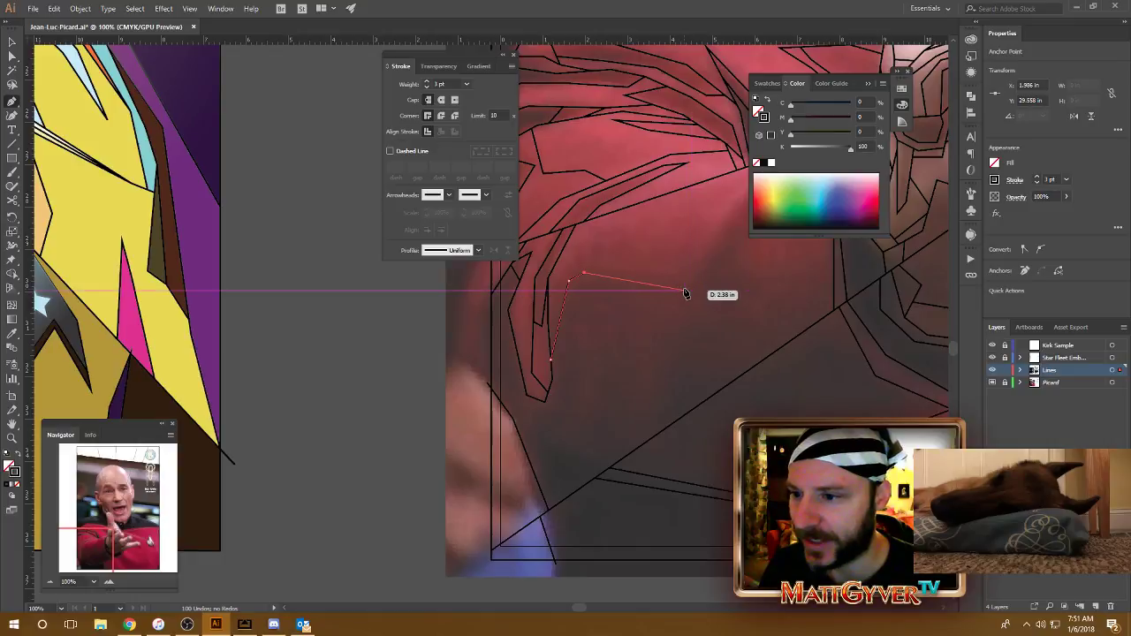
click(685, 285)
drag(711, 304, 617, 329)
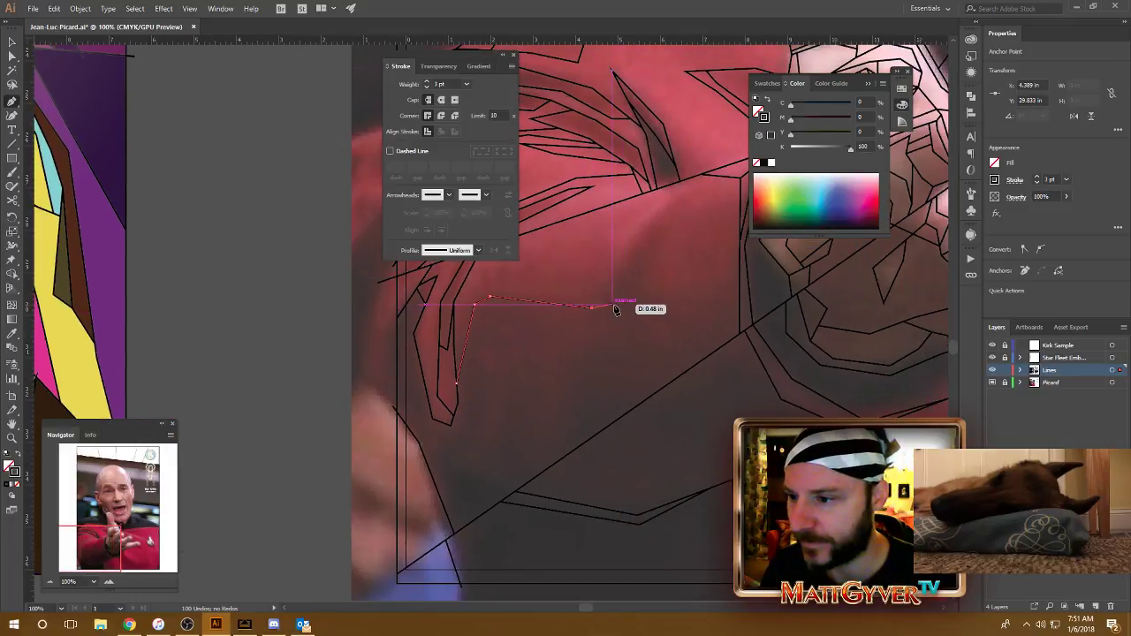
click(608, 301)
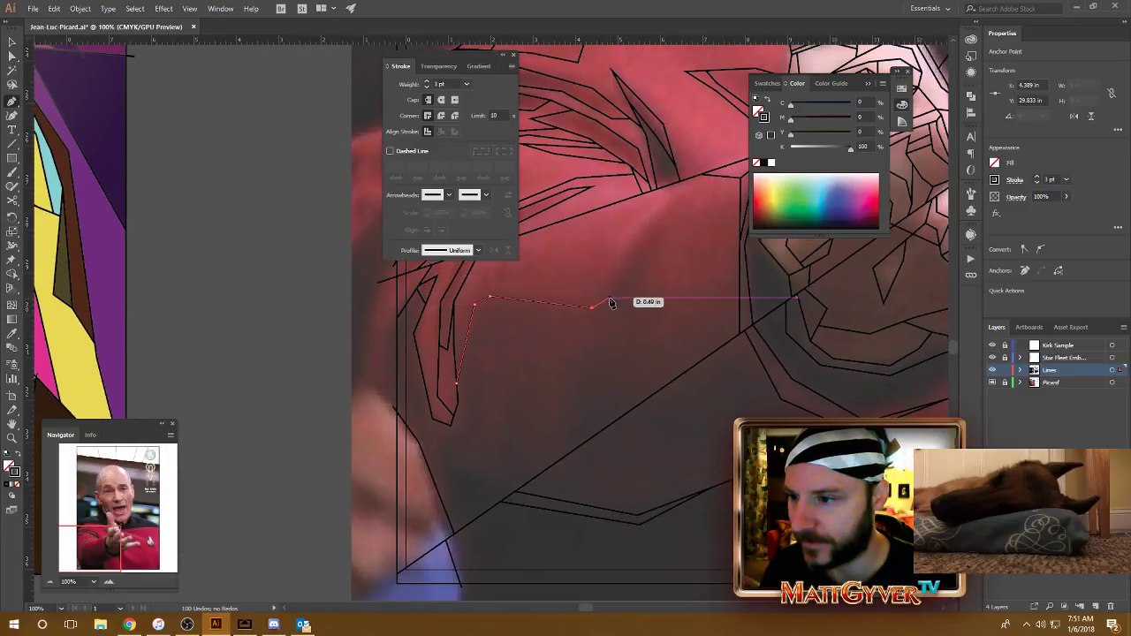
Step: Trace the shoulder fold down to where it meets the diagonal line, then end the path
click(639, 247)
click(633, 305)
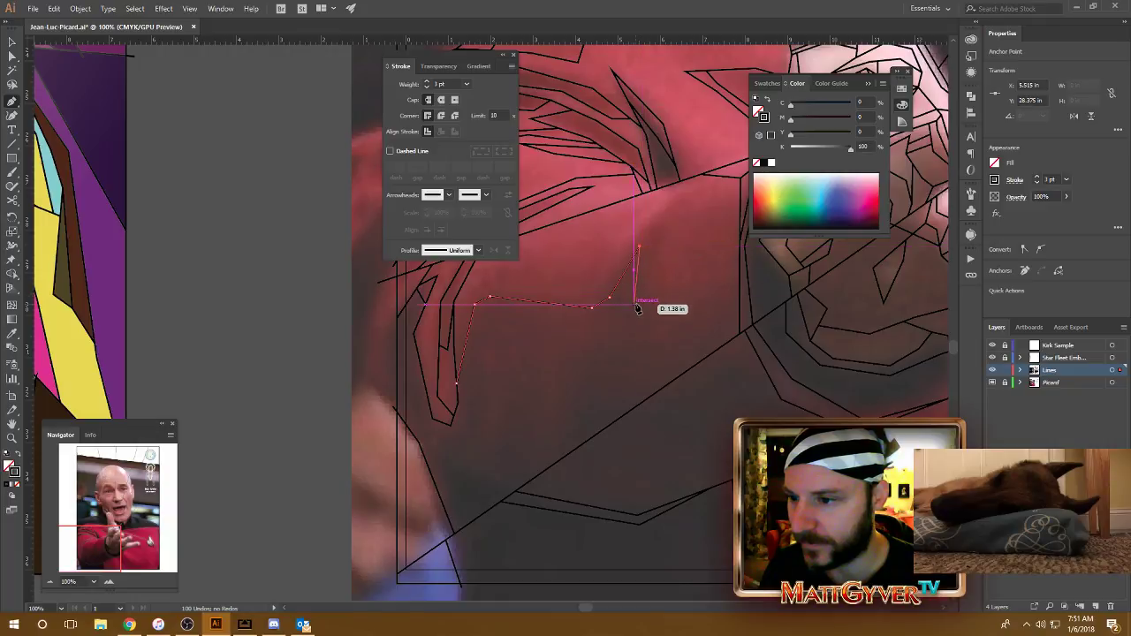
click(669, 350)
click(700, 361)
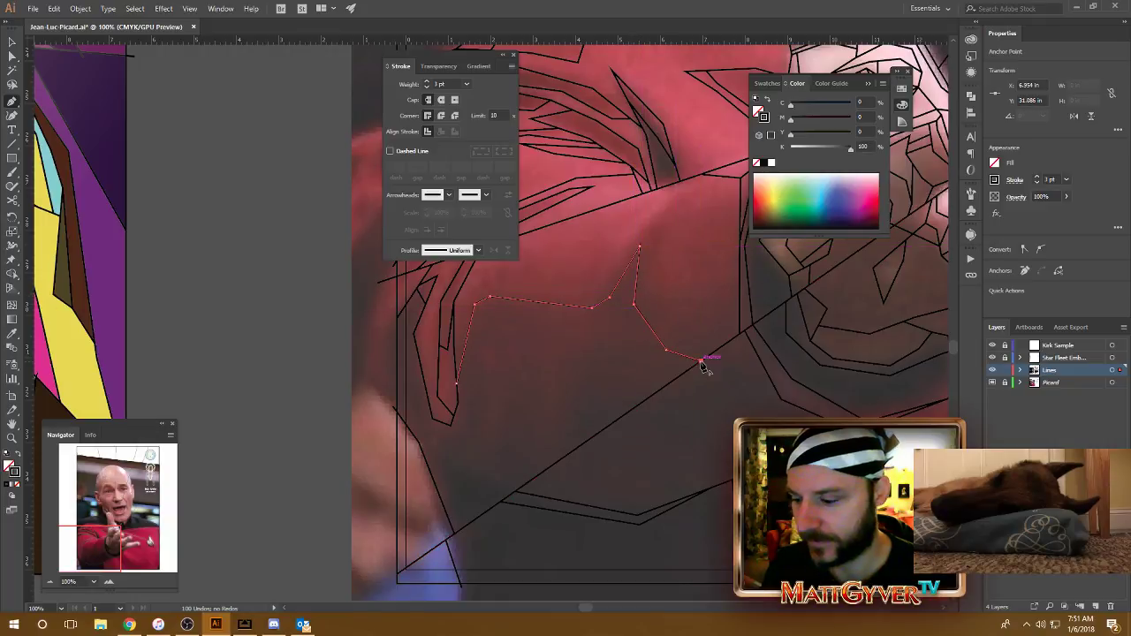
drag(558, 453, 634, 399)
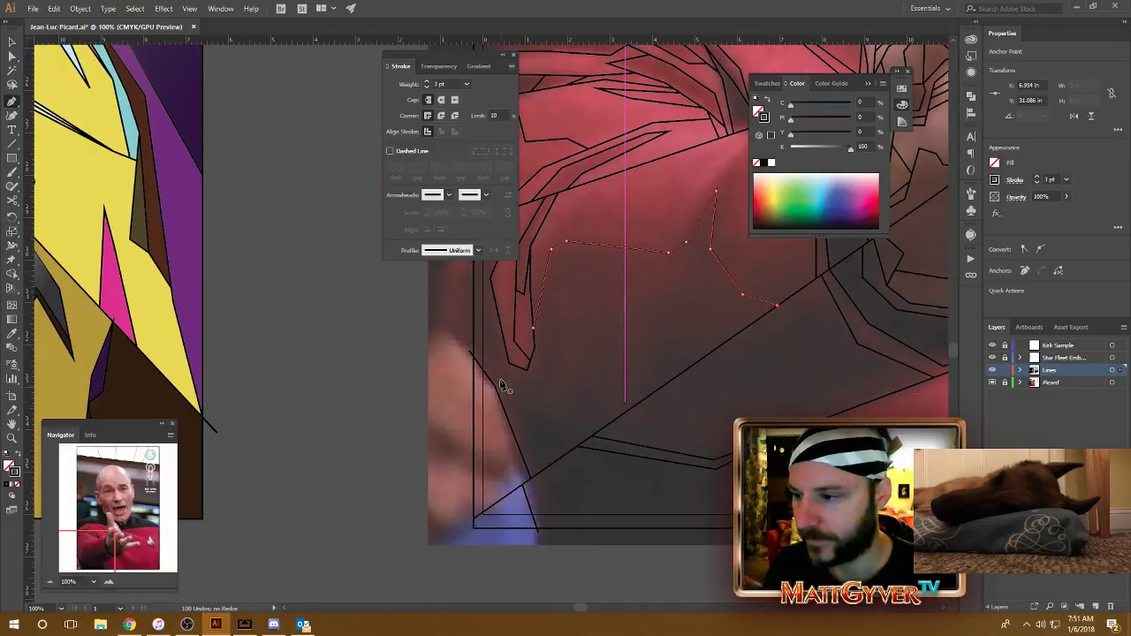
scroll(484, 306, up, 1)
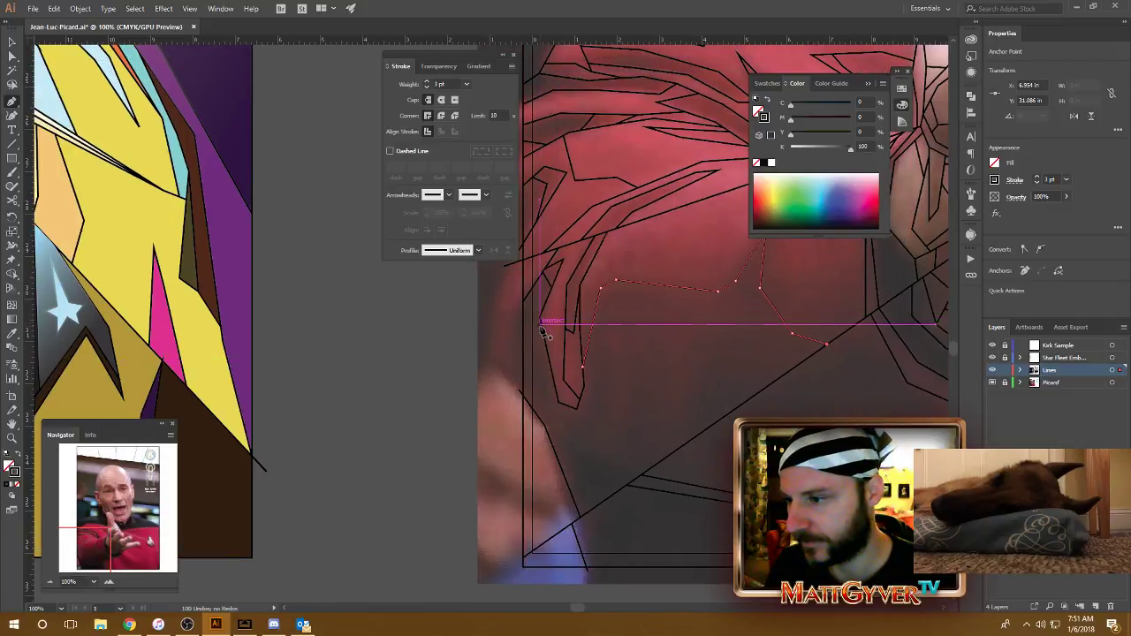
key(Escape)
Step: Outline another fold with lower and bottom corners, turning back upward
click(542, 333)
click(544, 398)
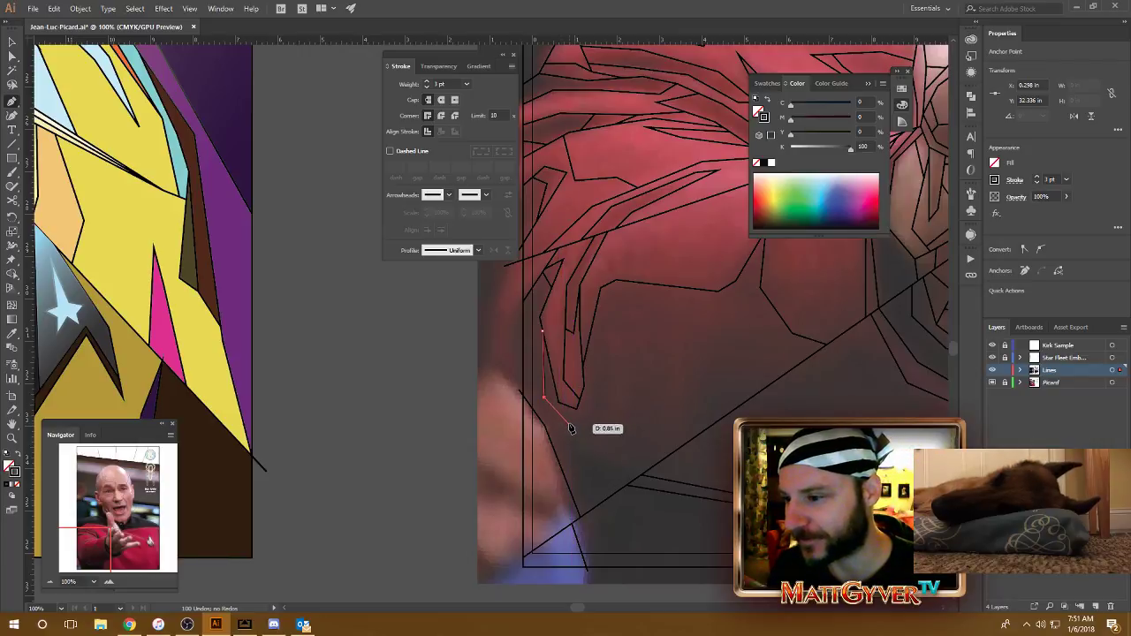
click(572, 423)
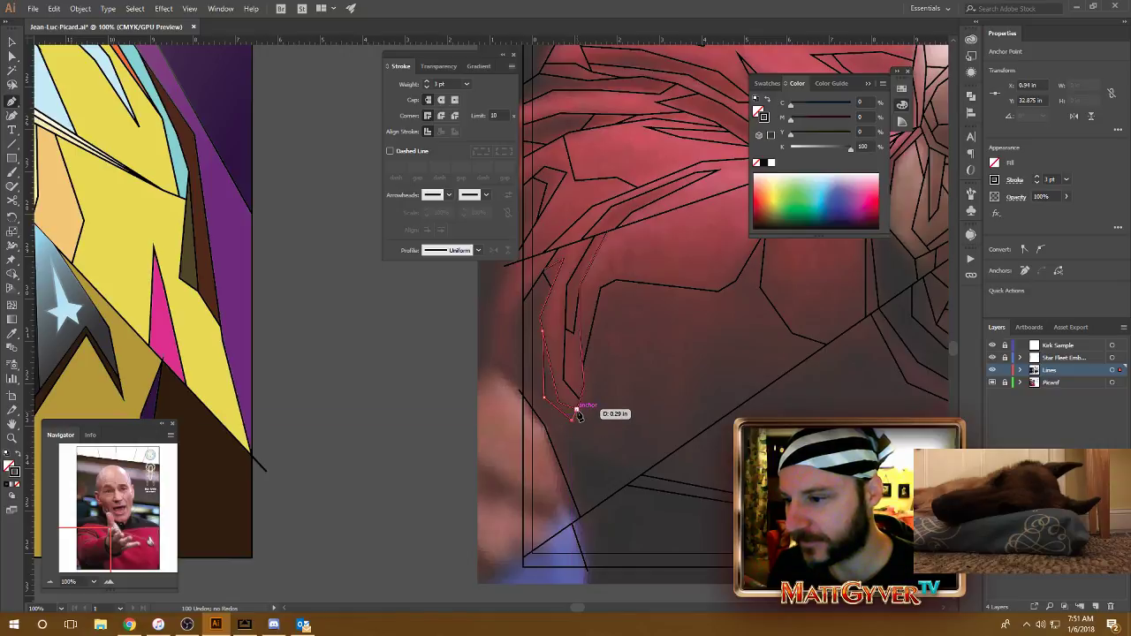
click(584, 411)
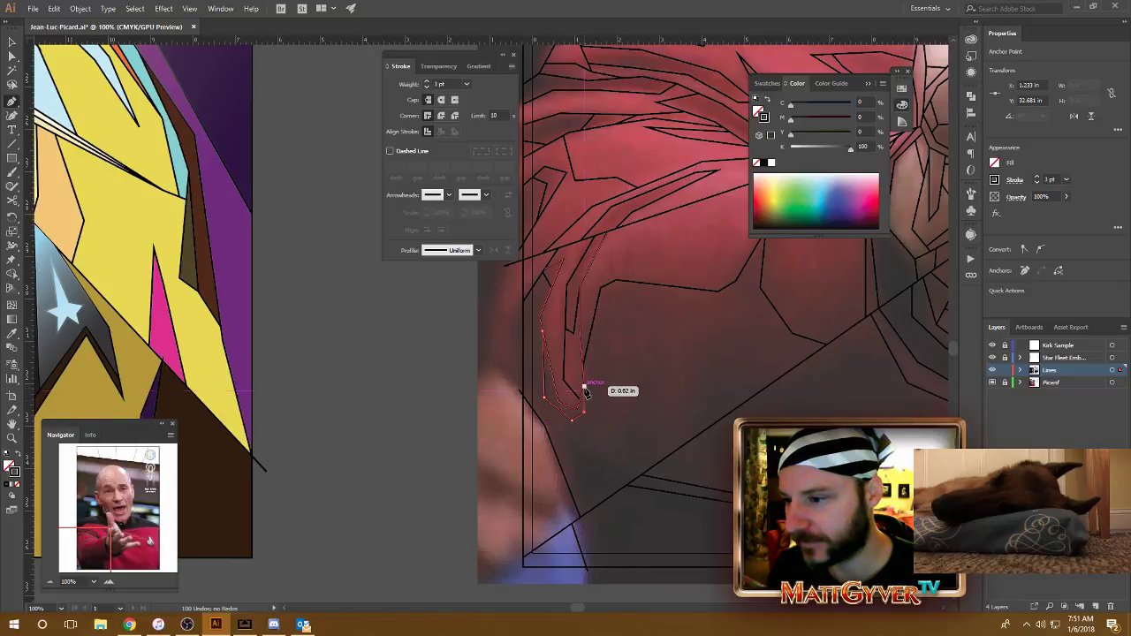
click(585, 389)
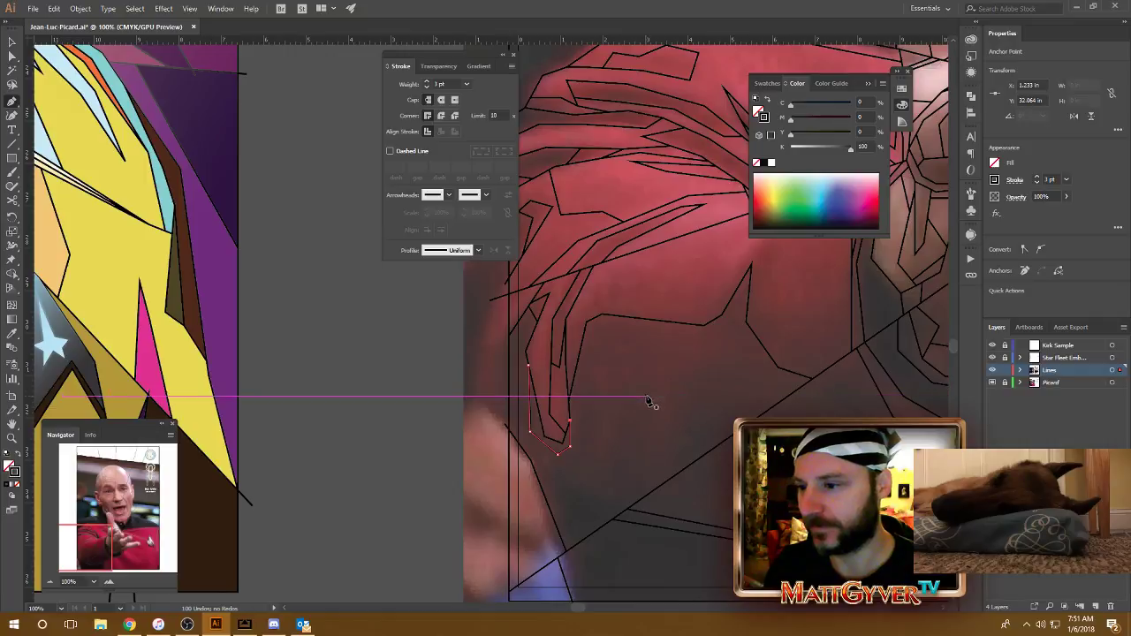
Step: Extend a fold line dropping toward the long diagonal
drag(635, 404, 608, 399)
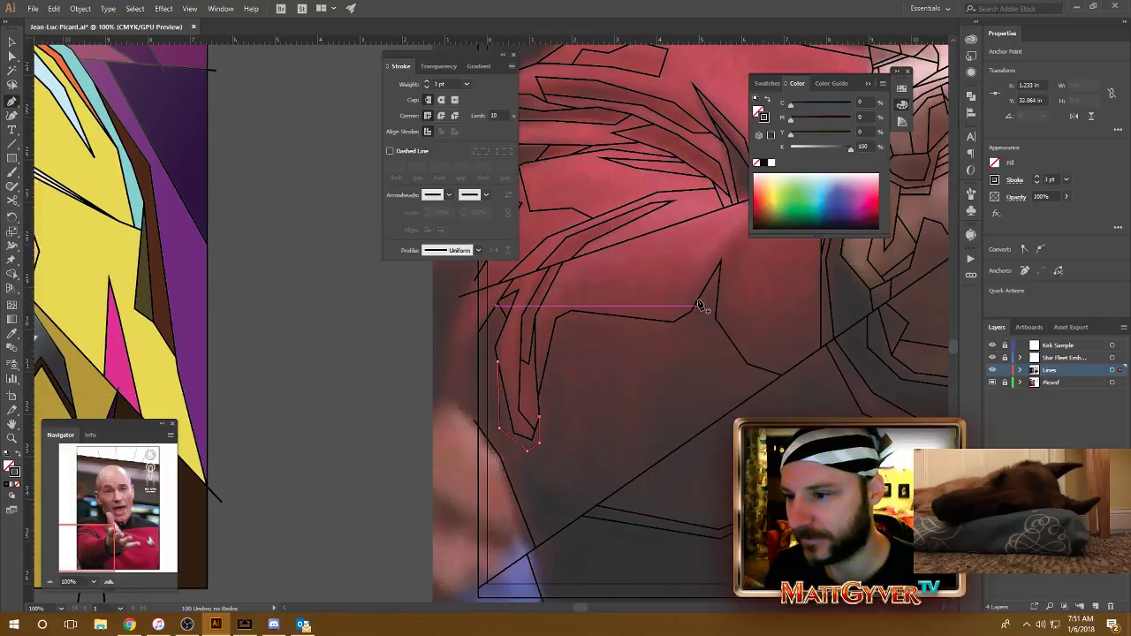
drag(720, 278, 654, 260)
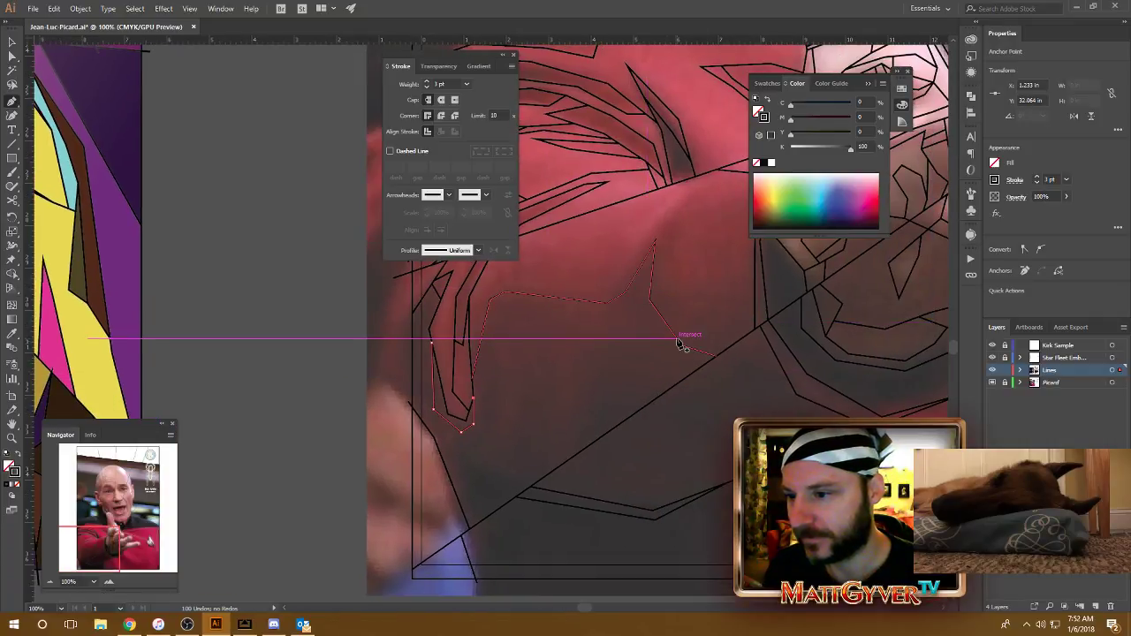
drag(680, 343, 639, 337)
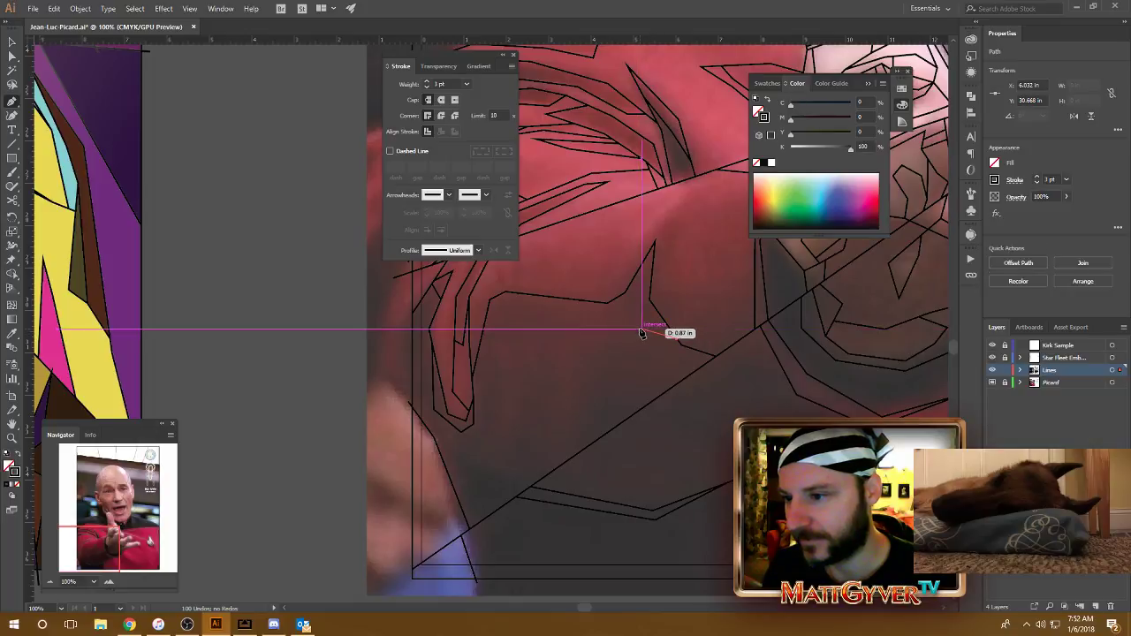
click(588, 361)
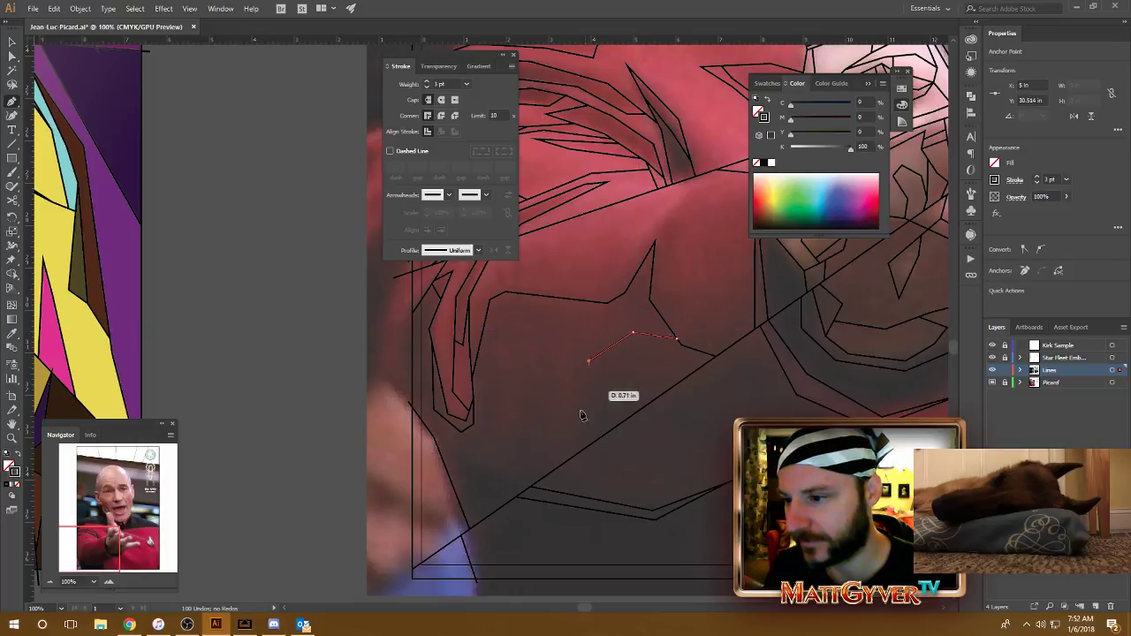
click(584, 450)
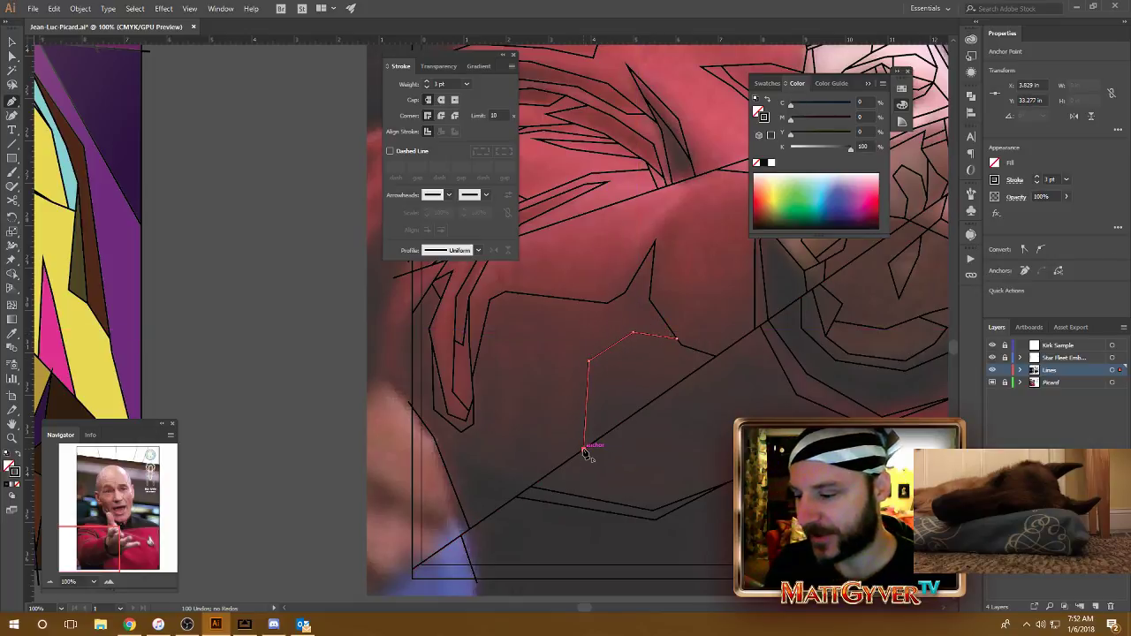
key(ctrl+minus)
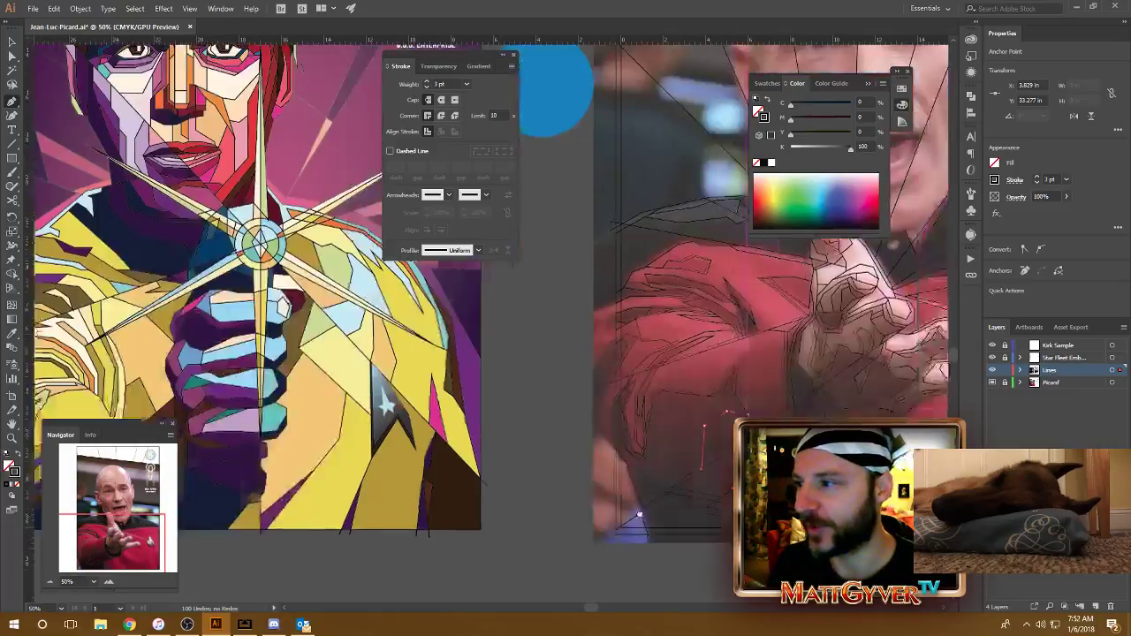
Step: Select the Kirk poster artwork, convert it to a Live Paint group, and deselect it
mouse_move(601, 450)
mouse_down()
mouse_move(640, 509)
mouse_move(592, 471)
mouse_up()
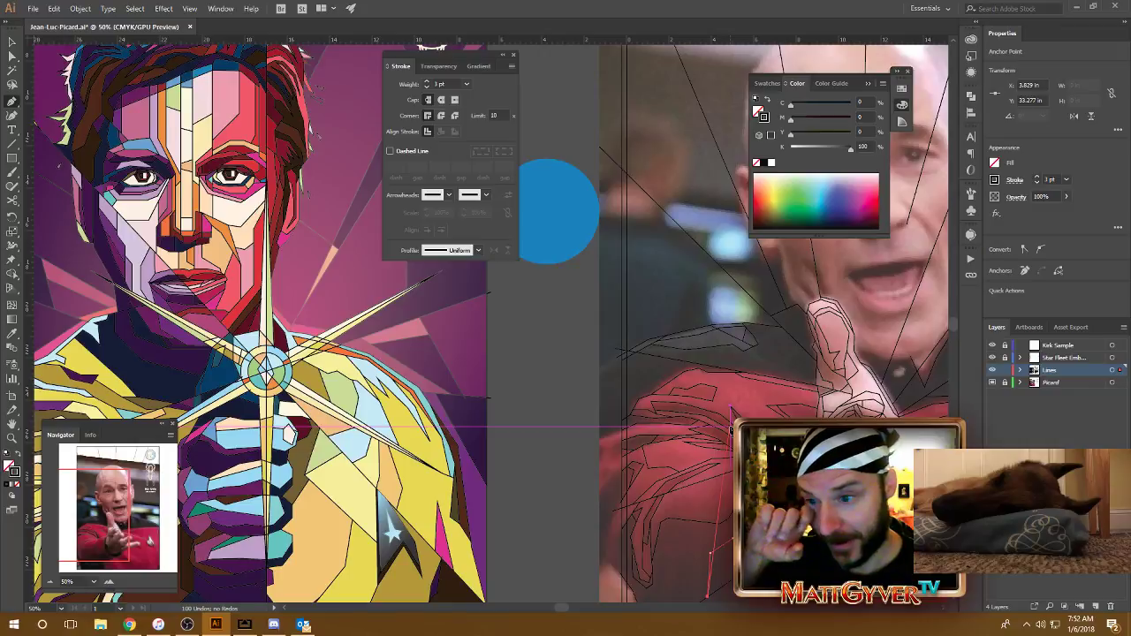
key(v)
drag(555, 382, 560, 364)
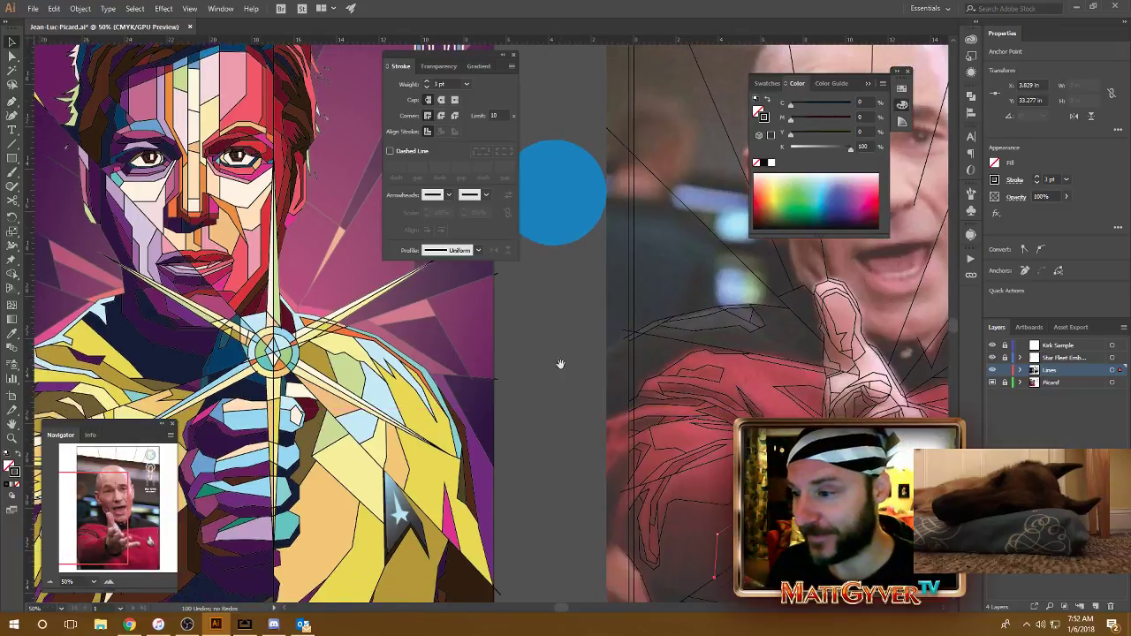
click(476, 379)
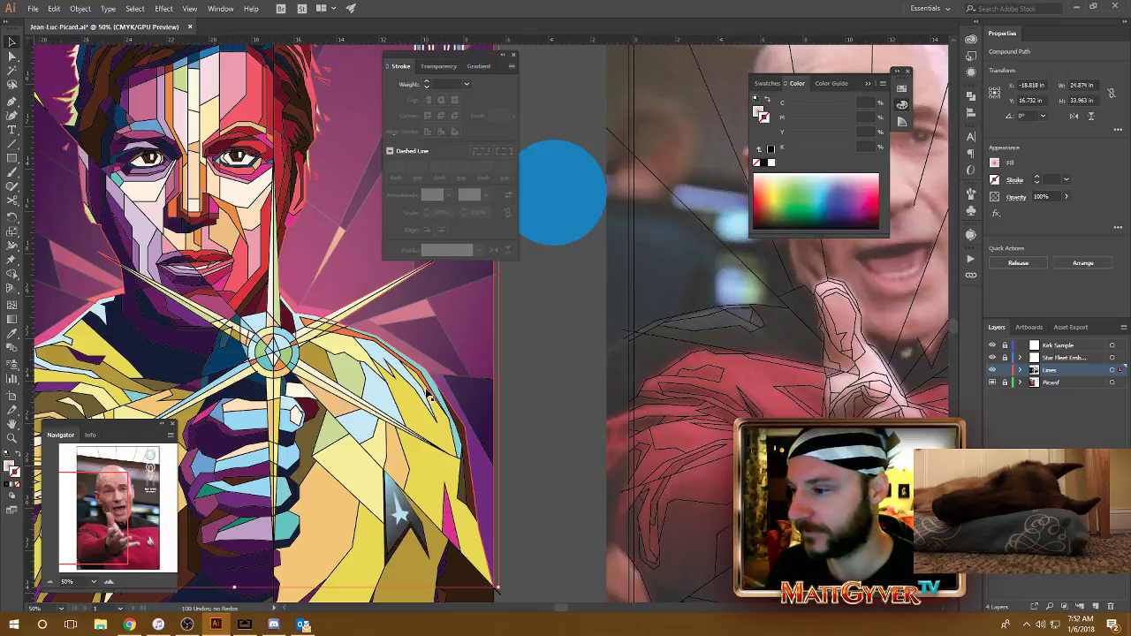
key(ctrl+alt+x)
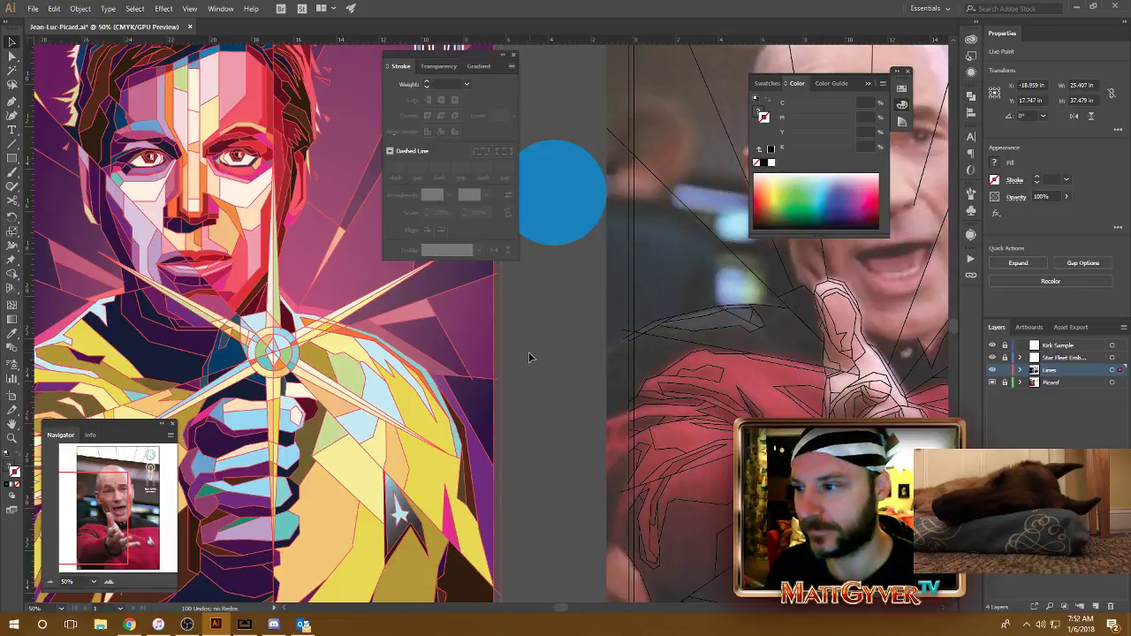
key(ctrl+shift+a)
Step: Return to the Picard tracing and zoom to full size on the uniform below the hand
drag(859, 379, 487, 343)
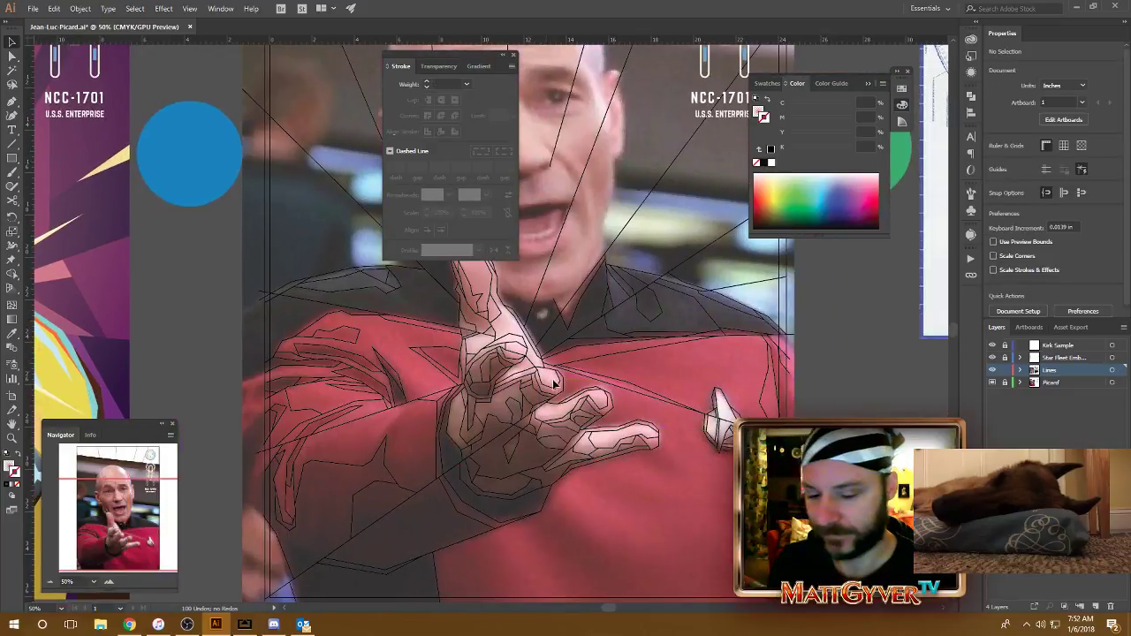
key(ctrl+plus)
mouse_move(485, 485)
mouse_down()
mouse_move(560, 395)
mouse_move(621, 356)
mouse_up()
key(ctrl+plus)
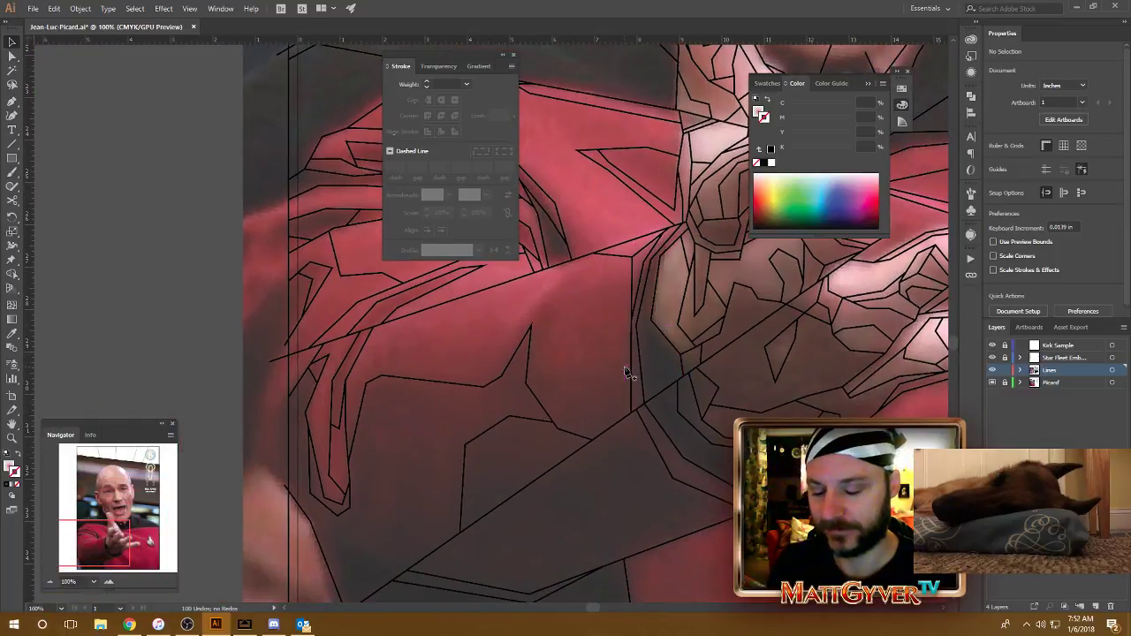
key(p)
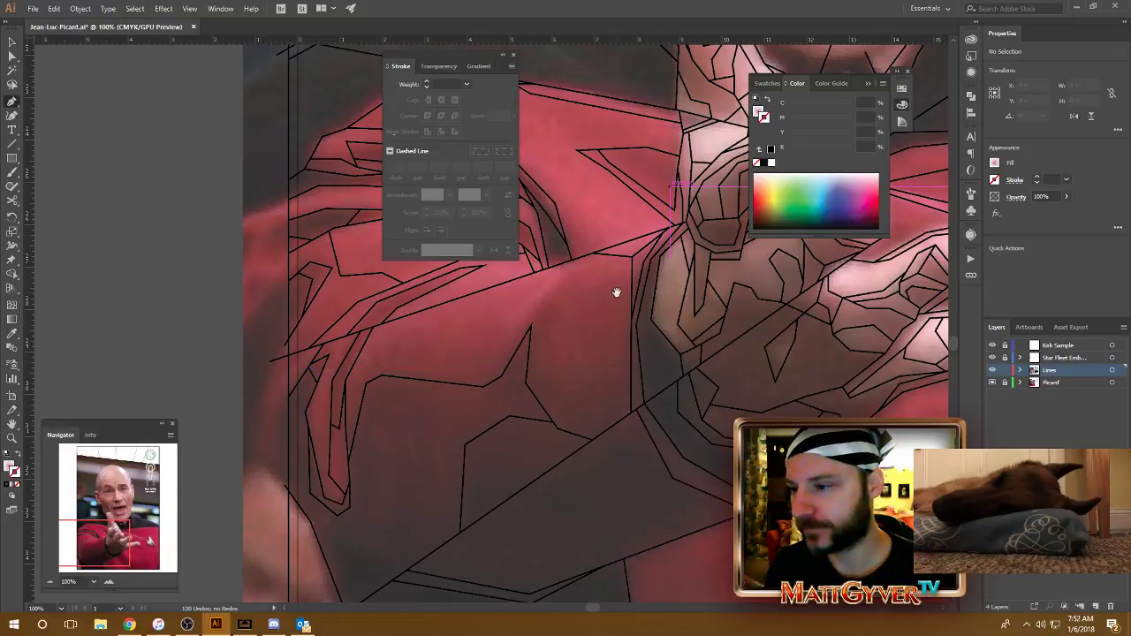
Step: Draw a fold line from the uniform up to the shoulder seam
mouse_move(628, 295)
mouse_down()
mouse_move(652, 307)
mouse_move(700, 296)
mouse_up()
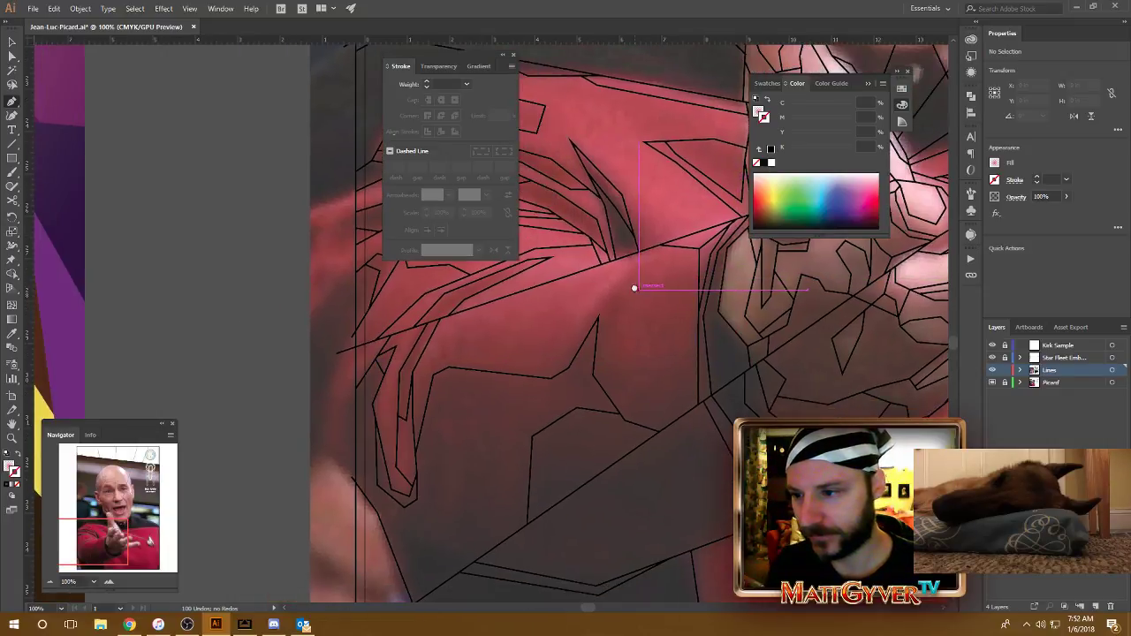
click(550, 378)
click(574, 318)
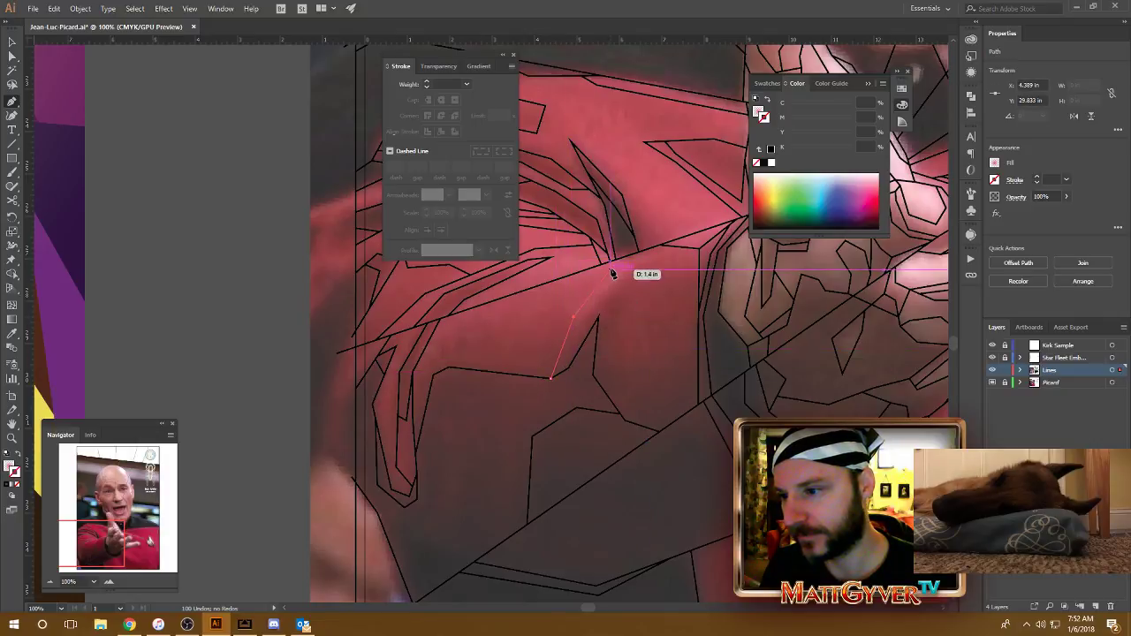
click(623, 269)
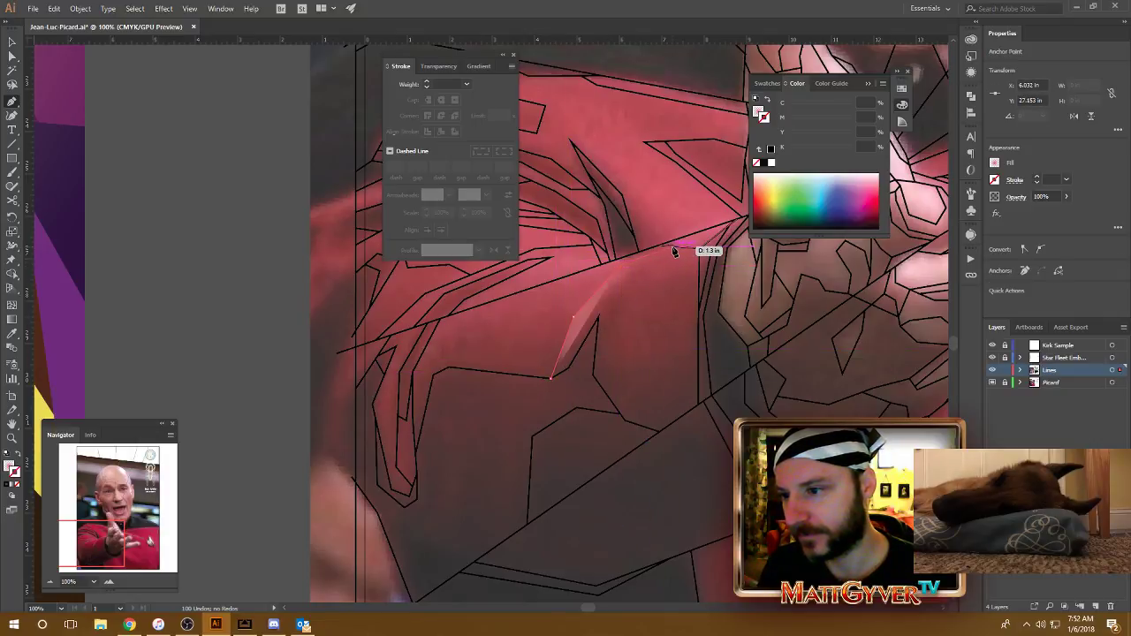
click(673, 252)
key(g)
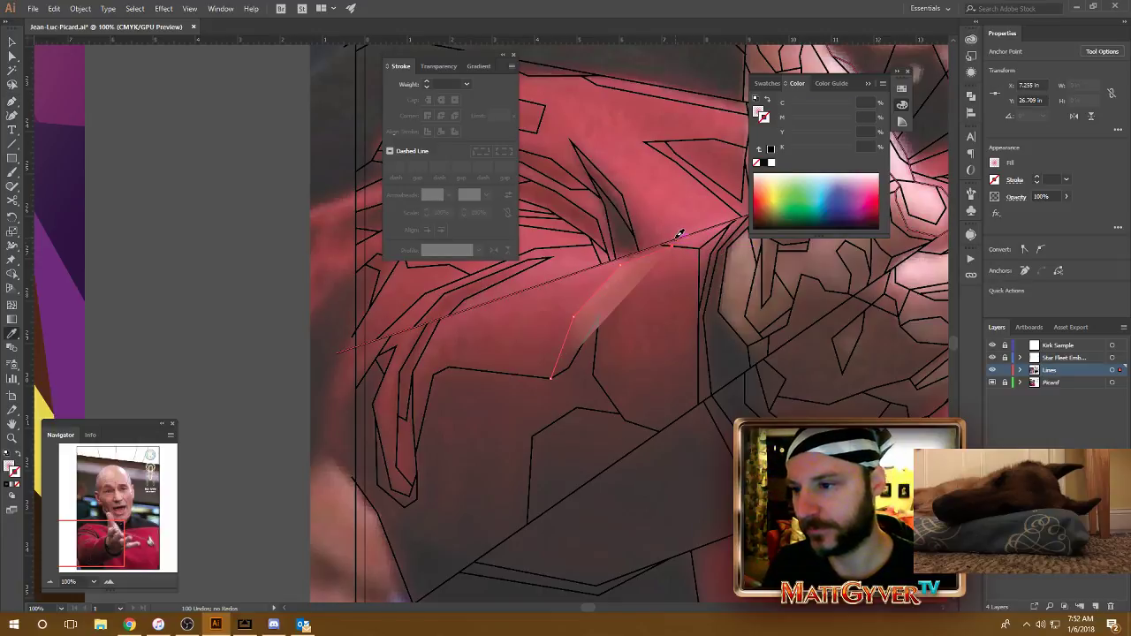
key(p)
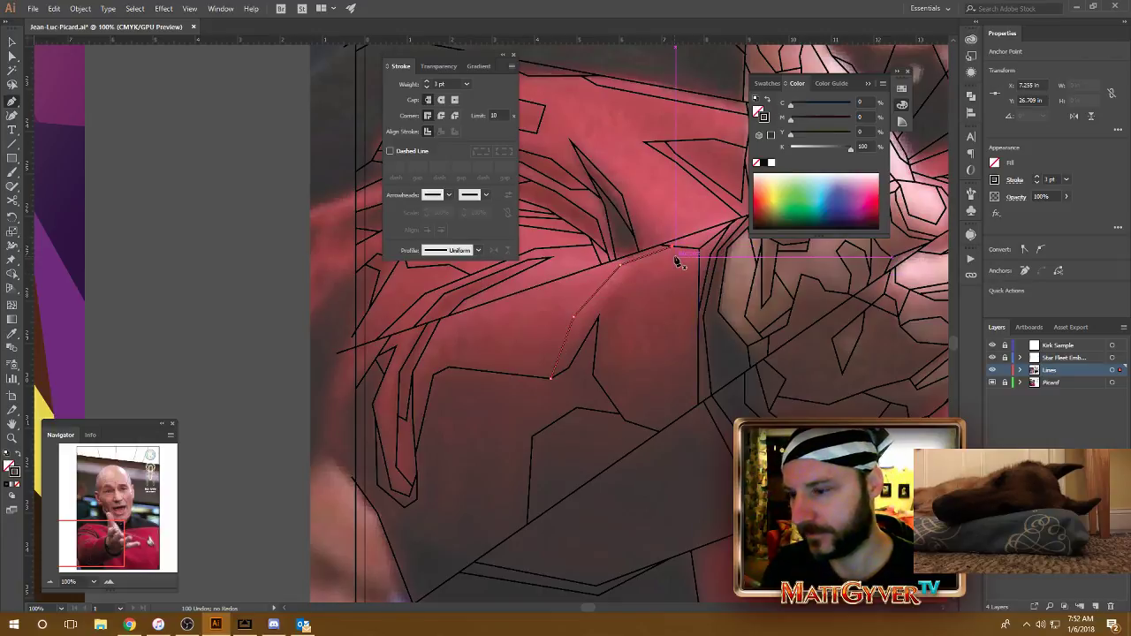
Step: Trace a second fold line along the fold's upper edge, ending on the shoulder seam
click(599, 317)
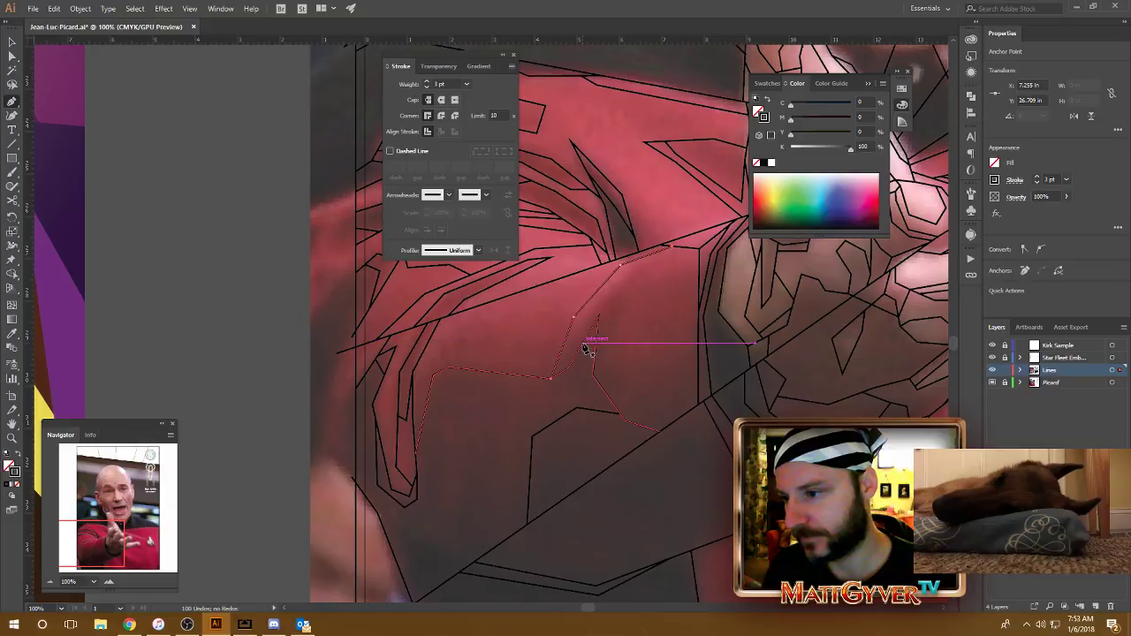
click(584, 343)
click(592, 312)
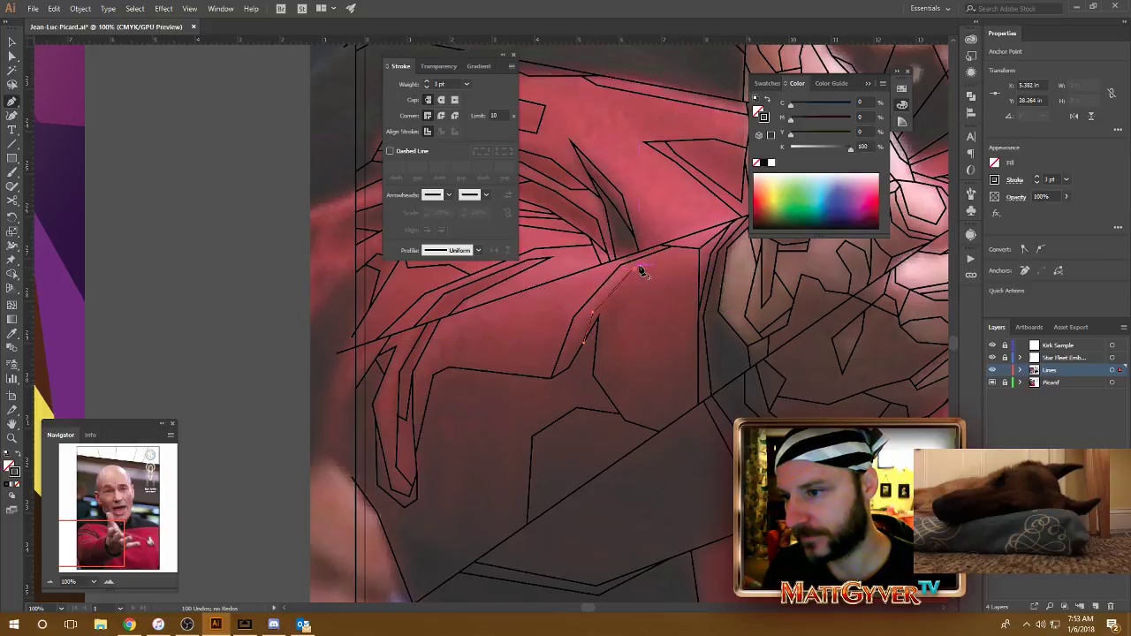
click(634, 267)
click(677, 262)
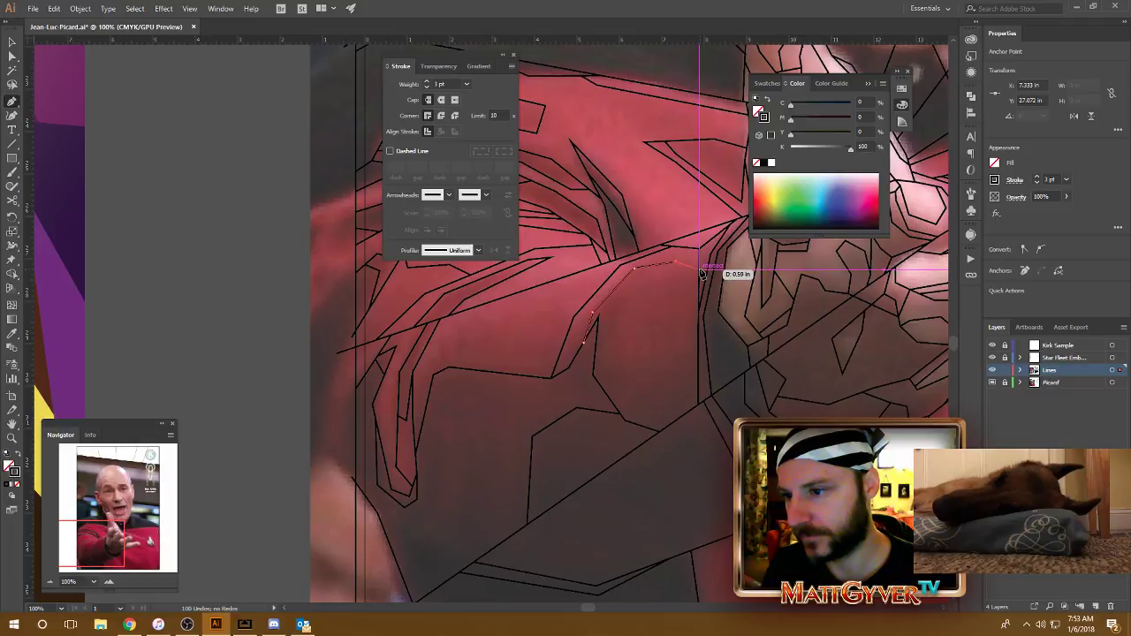
click(700, 266)
scroll(672, 353, down, 2)
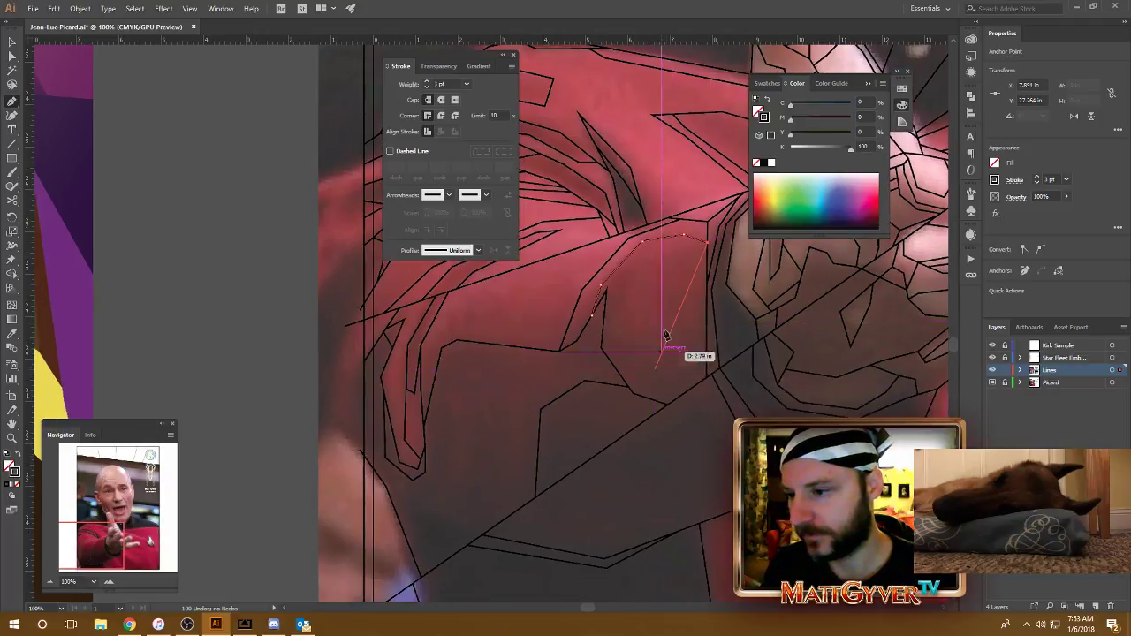
scroll(658, 318, right, 2)
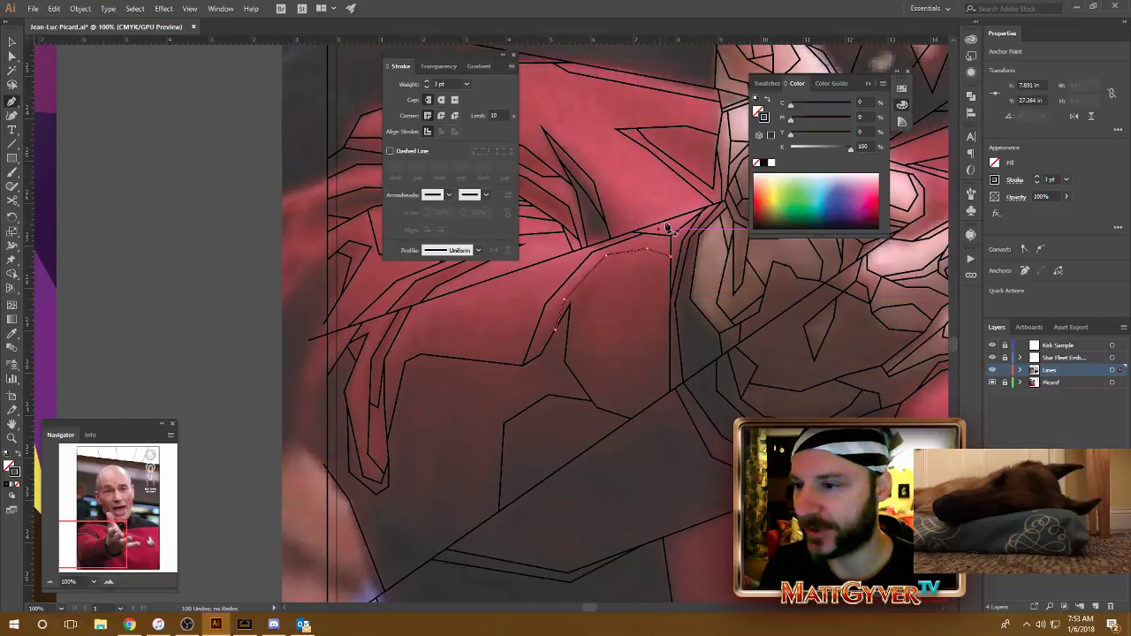
Step: Zoom in closely and pan around to inspect the new line's connections
key(ctrl+plus)
key(ctrl+plus)
key(ctrl+plus)
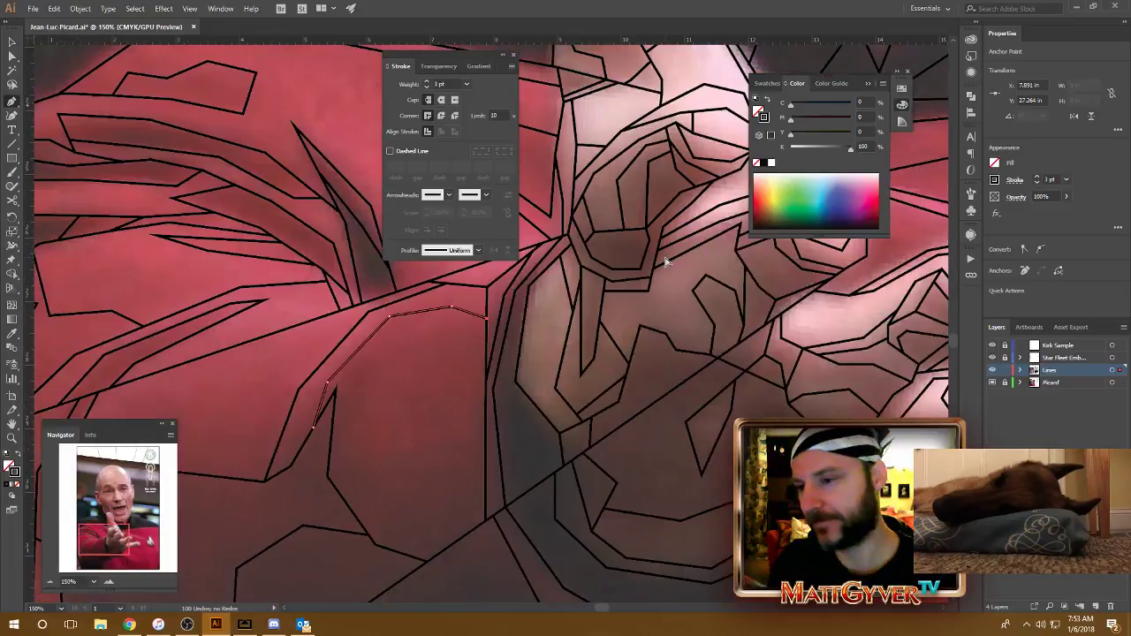
drag(527, 367, 704, 386)
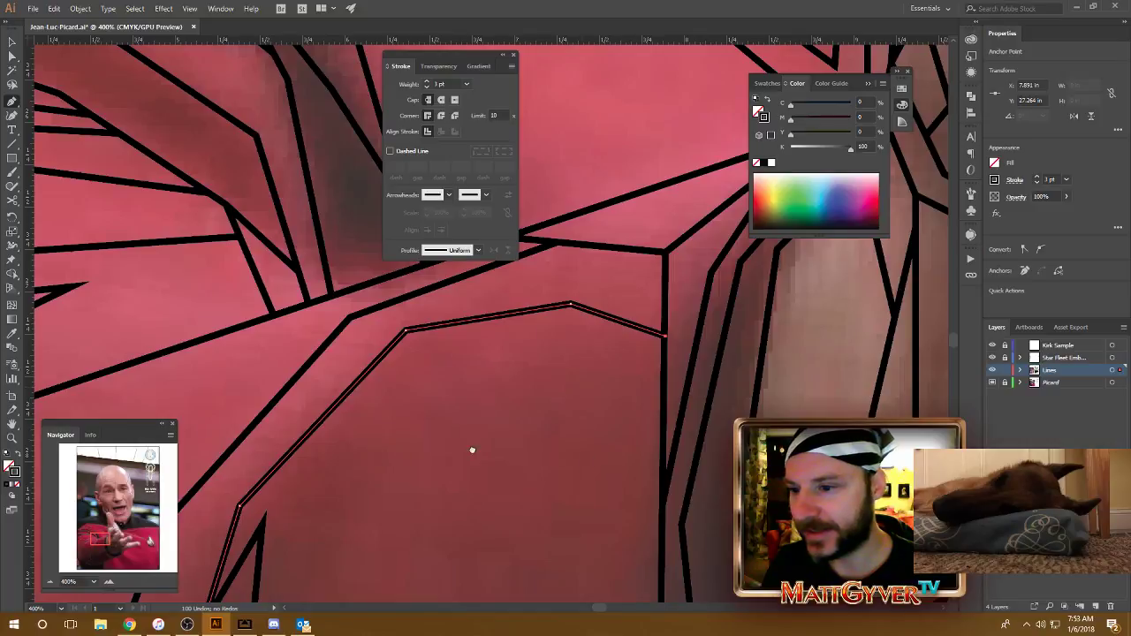
mouse_move(472, 451)
mouse_down()
mouse_move(661, 345)
mouse_move(681, 371)
mouse_move(613, 431)
mouse_move(606, 379)
mouse_move(650, 279)
mouse_move(606, 313)
mouse_up()
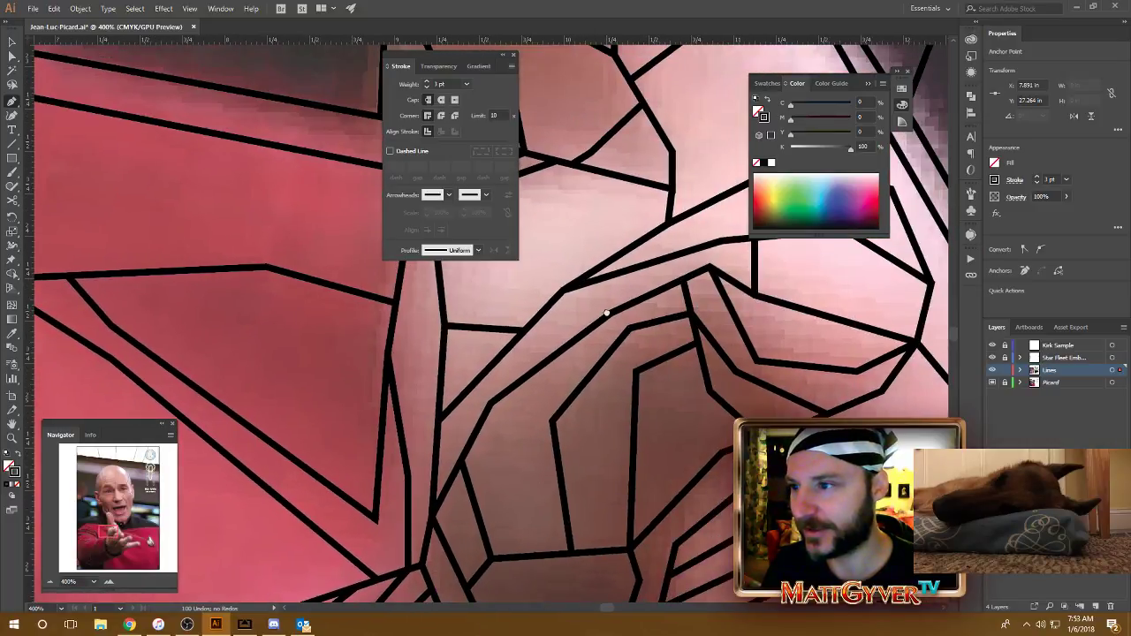
mouse_move(582, 352)
mouse_down()
mouse_move(687, 222)
mouse_move(666, 204)
mouse_move(739, 328)
mouse_move(707, 336)
mouse_move(745, 263)
mouse_up()
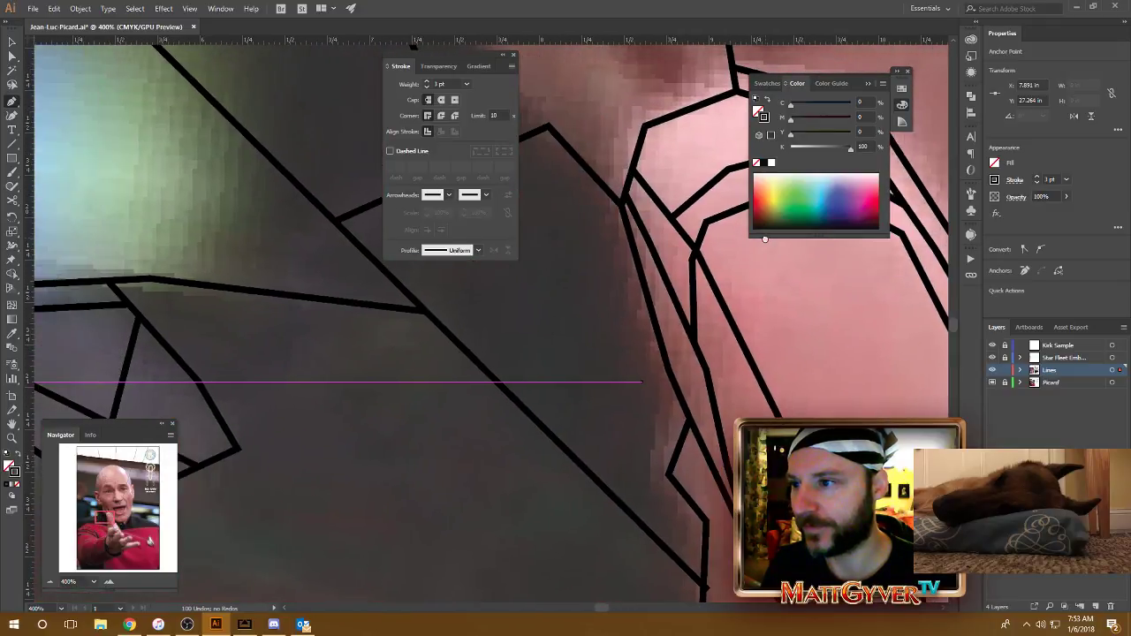
drag(693, 471, 662, 164)
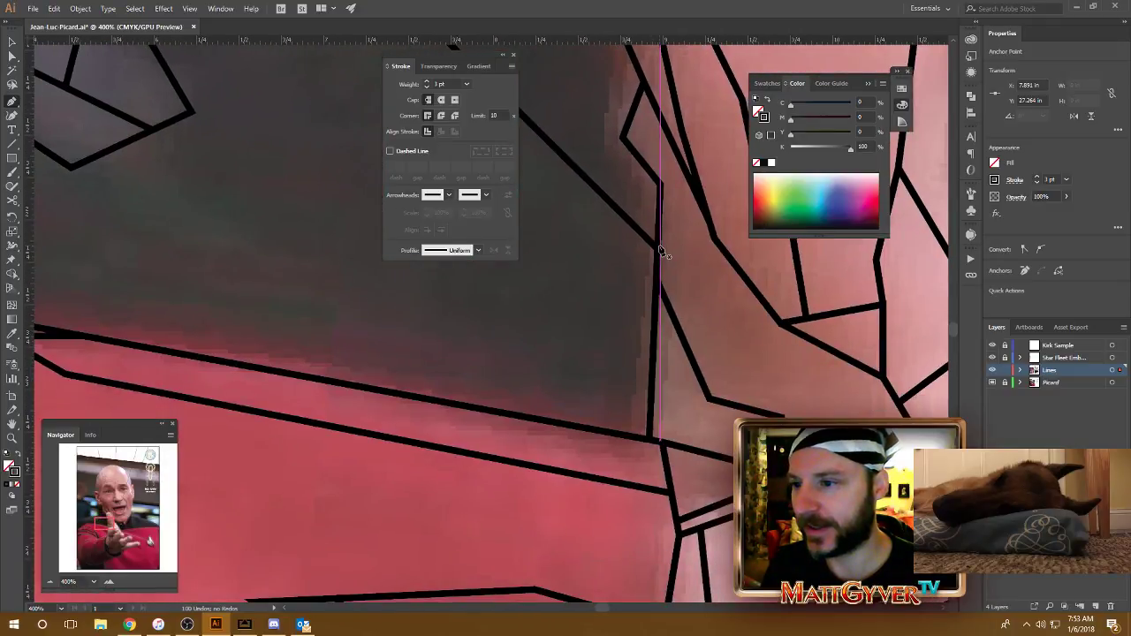
Step: Drag the diagonal line's endpoint onto the adjoining vertical fold line to close the gap
key(ctrl)
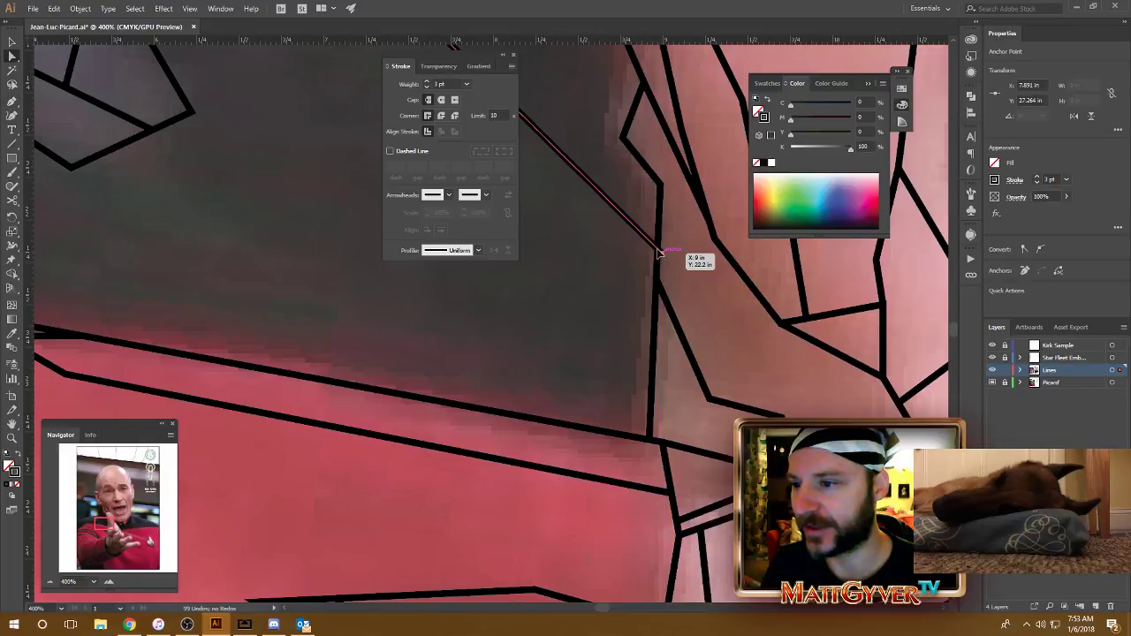
mouse_move(659, 253)
mouse_down()
mouse_move(651, 244)
mouse_move(662, 258)
mouse_up()
key(ctrl+minus)
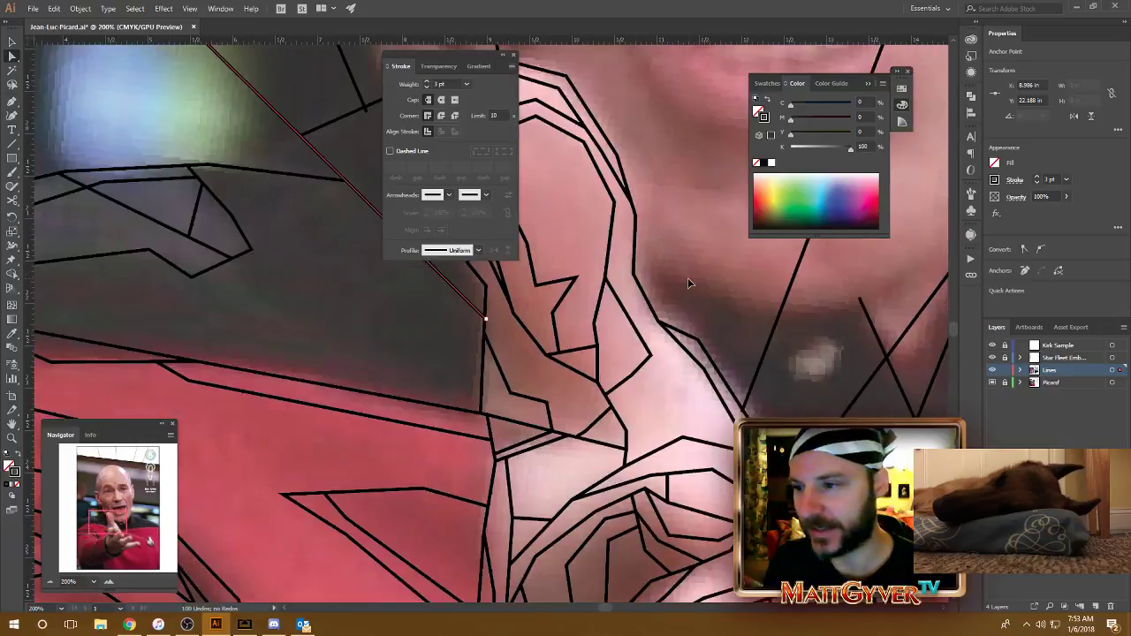
scroll(688, 278, down, 5)
scroll(662, 291, down, 5)
key(ctrl+minus)
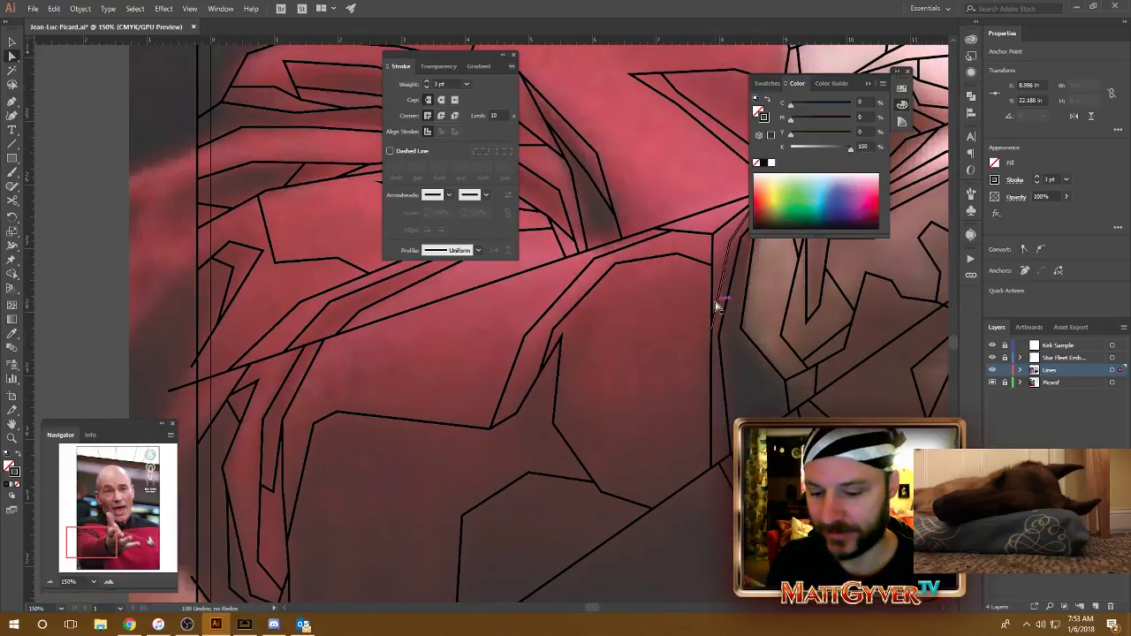
key(ctrl+minus)
scroll(671, 354, down, 5)
scroll(645, 388, down, 3)
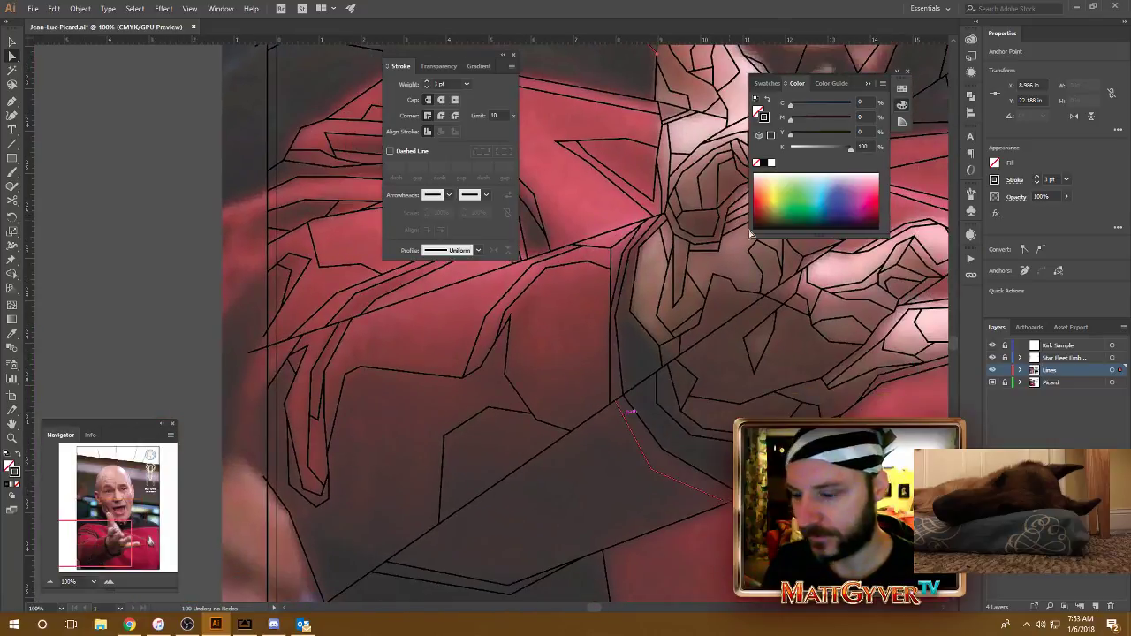
Step: Outline the uniform fold below the hand as a closed polygon
key(p)
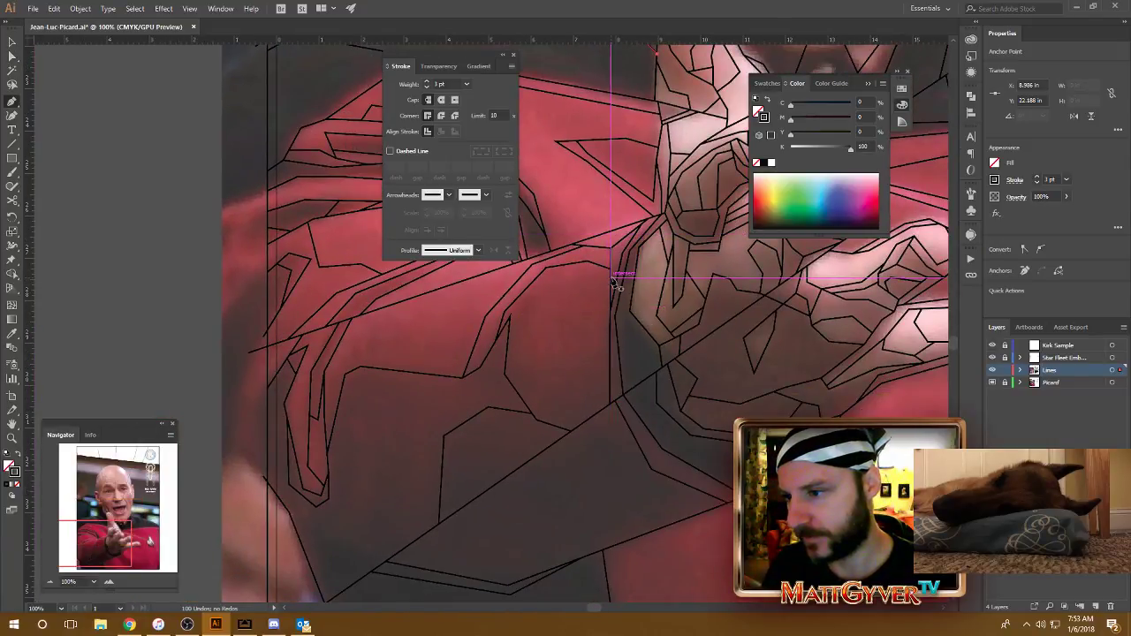
click(611, 279)
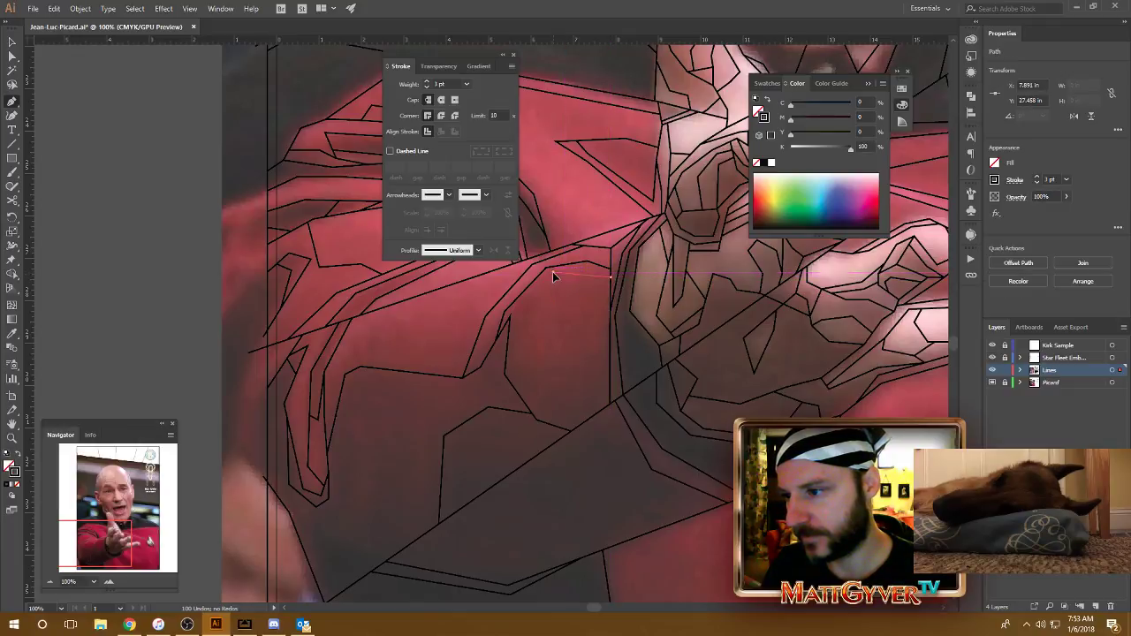
click(554, 275)
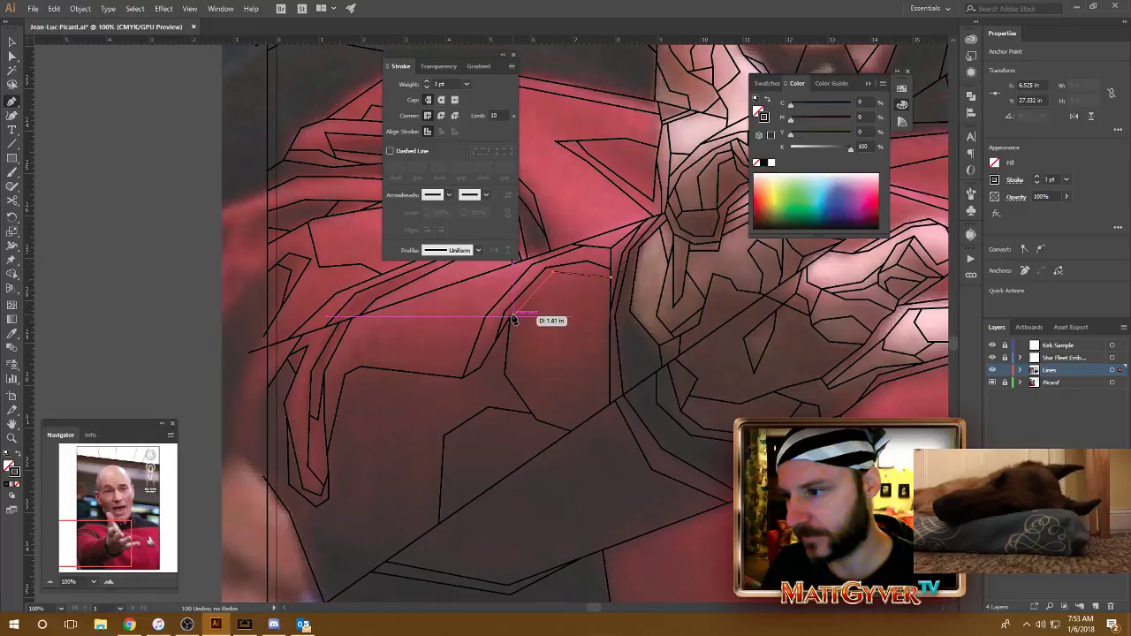
click(513, 319)
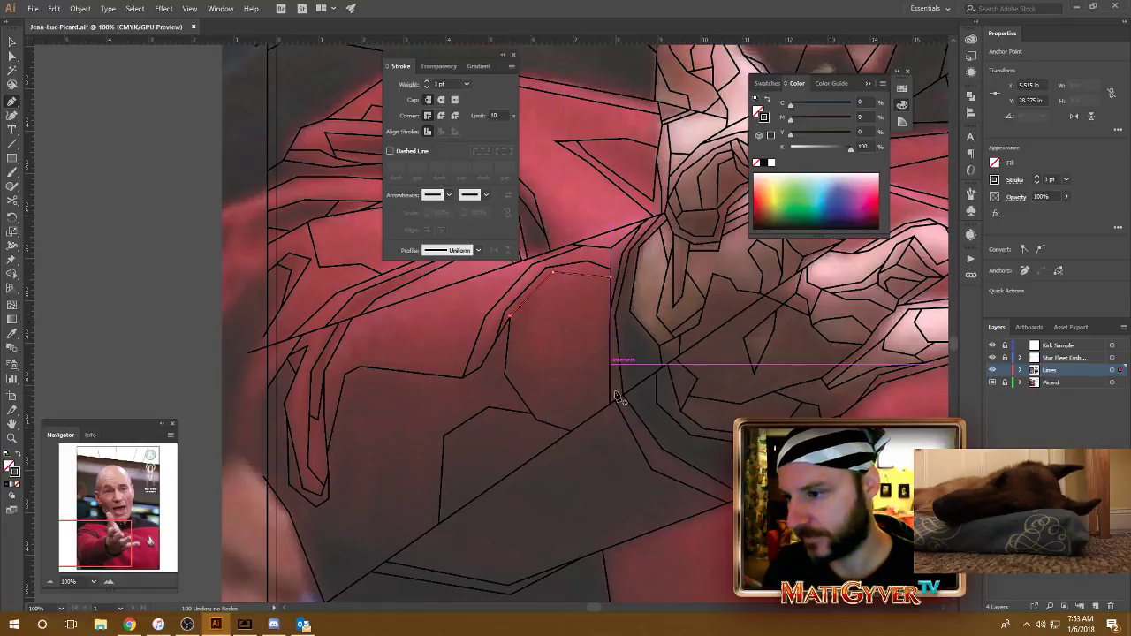
scroll(610, 367, down, 1)
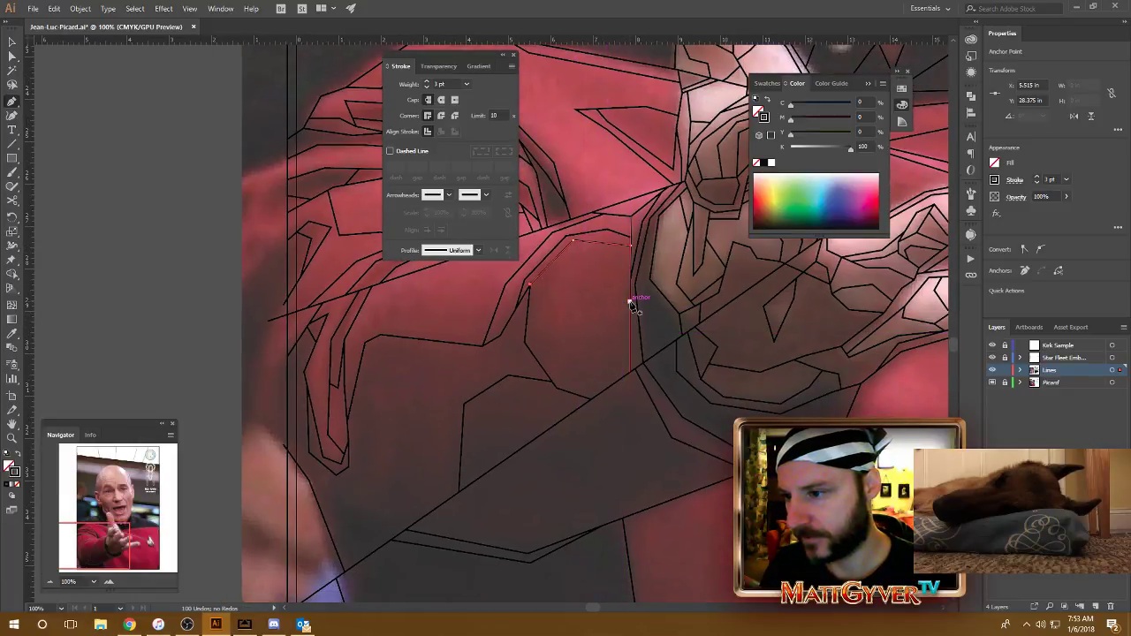
click(631, 302)
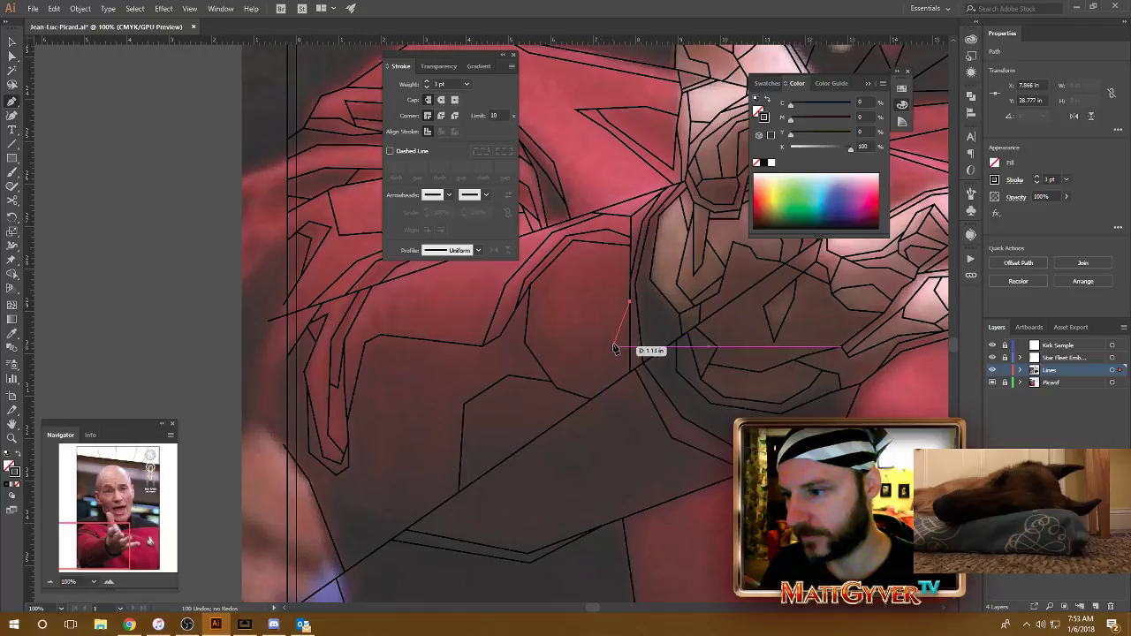
click(547, 339)
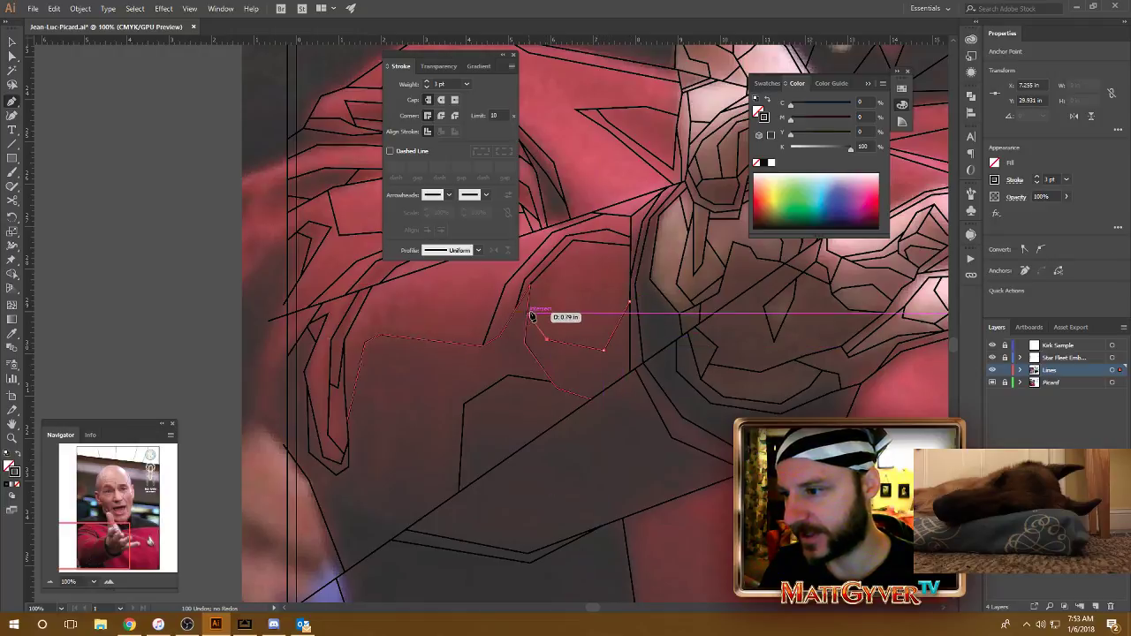
click(537, 308)
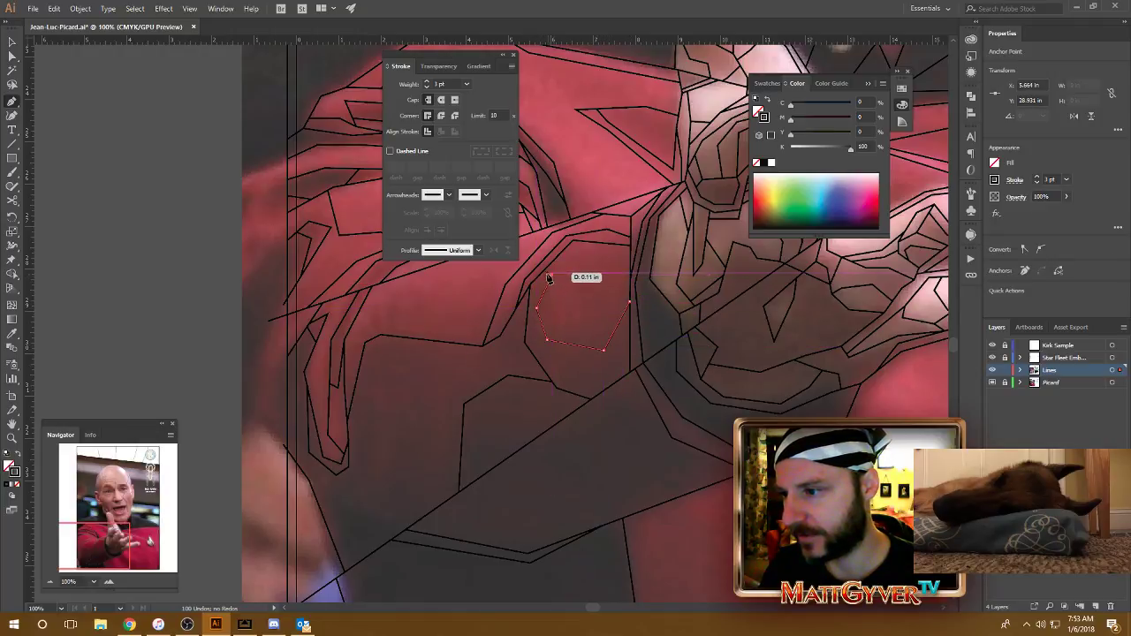
click(542, 273)
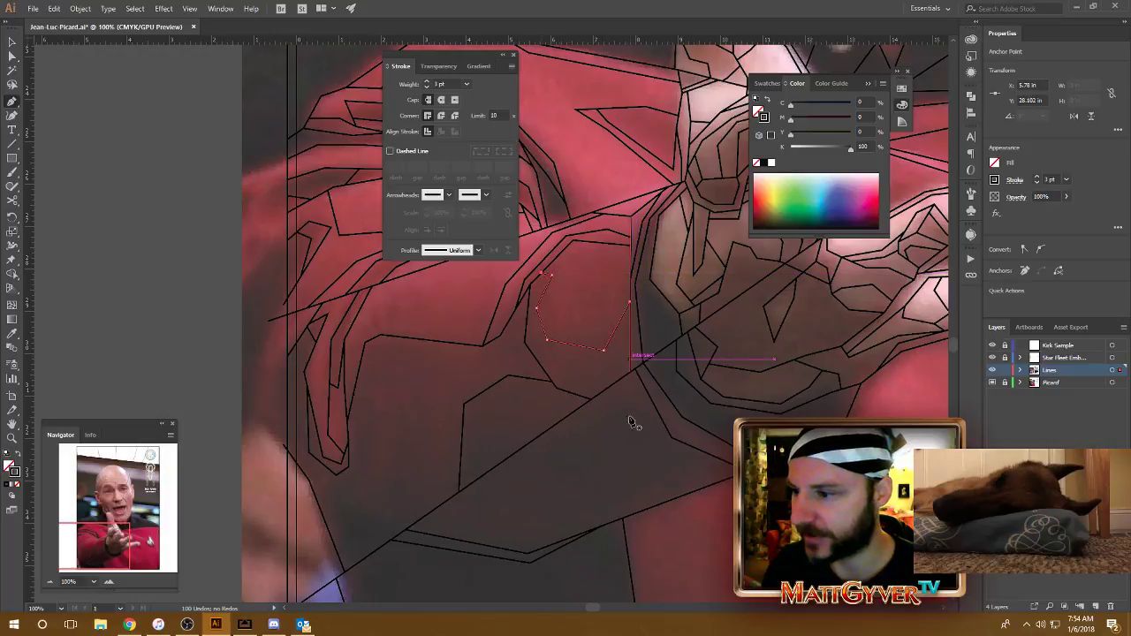
Step: Draw a zigzag fold line across the lower-left uniform, ending on the long diagonal
drag(560, 459, 670, 357)
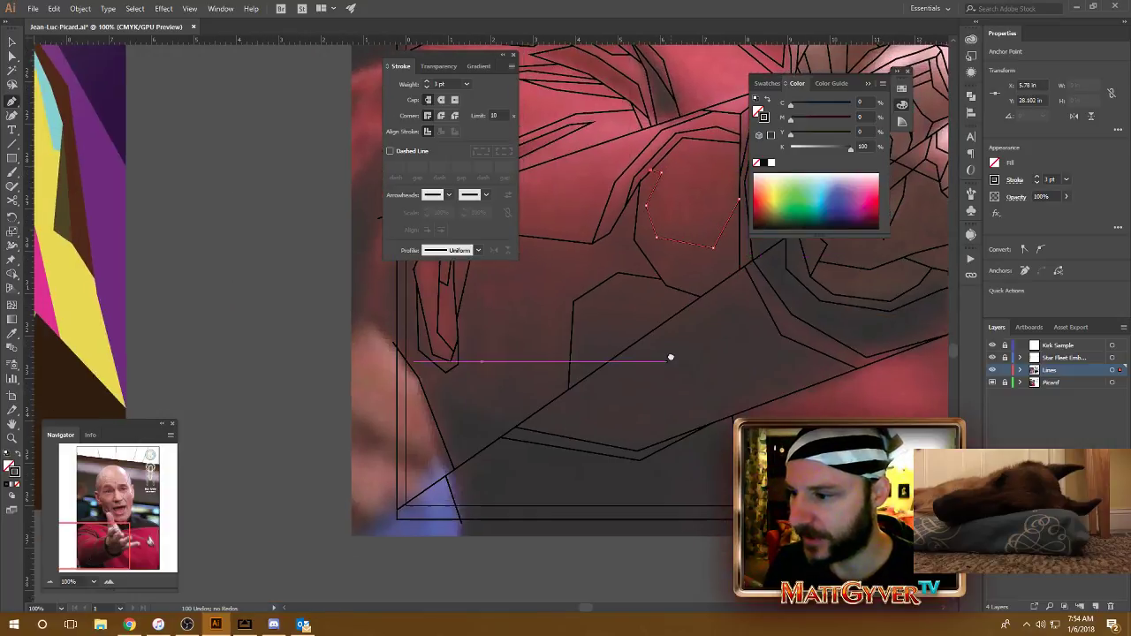
click(428, 358)
click(454, 408)
click(500, 419)
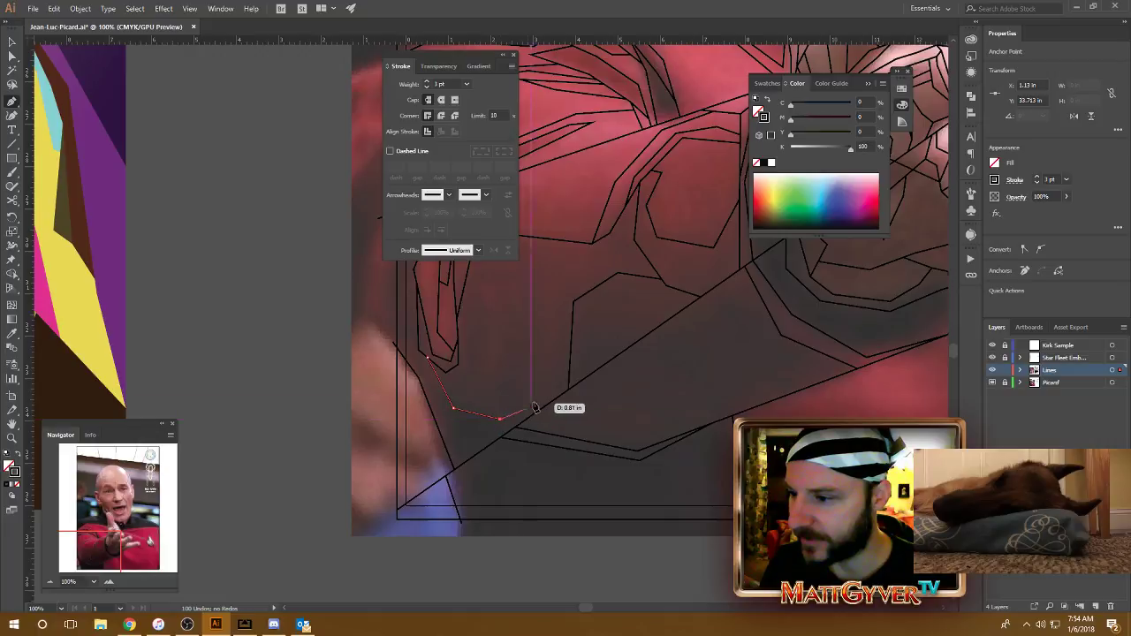
click(514, 380)
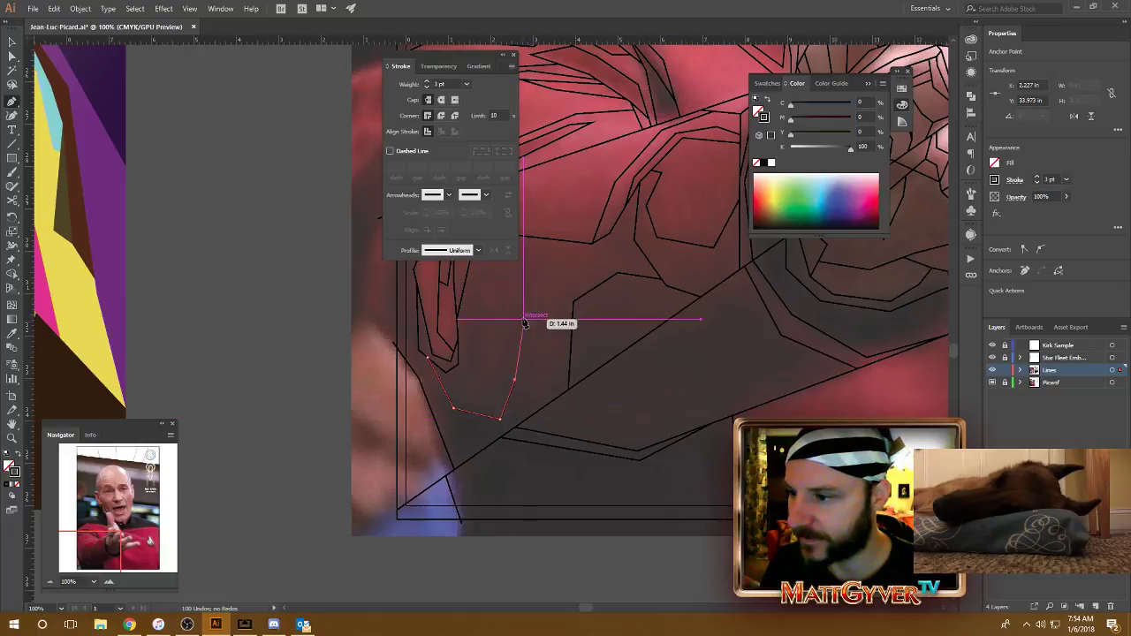
click(510, 314)
click(530, 335)
click(533, 380)
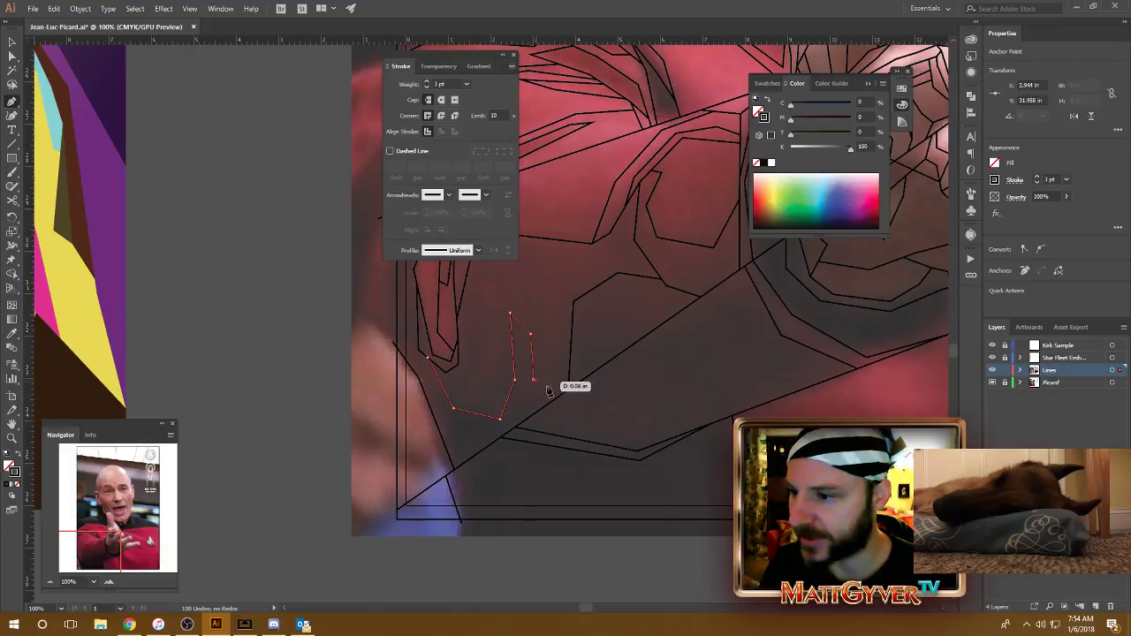
click(571, 381)
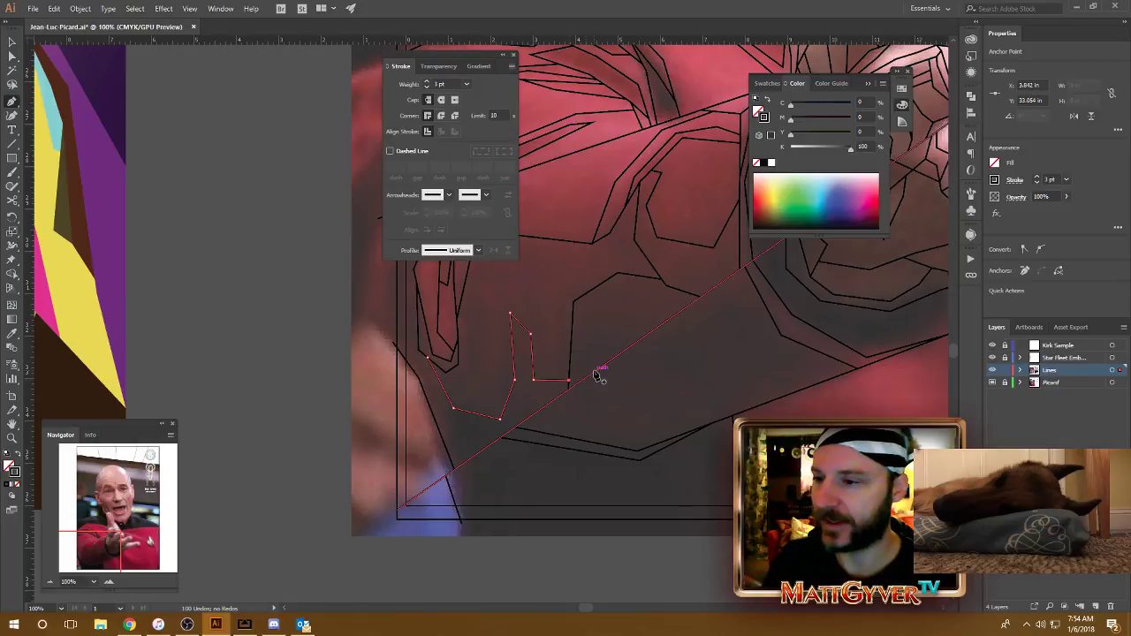
scroll(596, 376, down, 2)
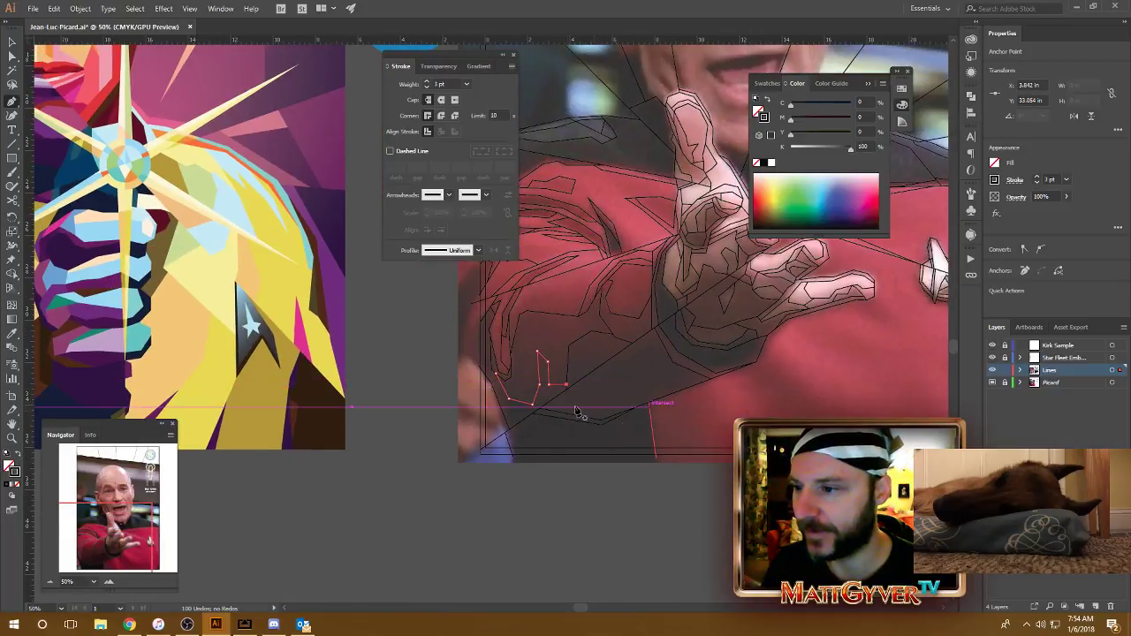
Step: Draw a crease line across the lower uniform rightward to the right fold edge
scroll(596, 397, up, 1)
scroll(584, 336, up, 1)
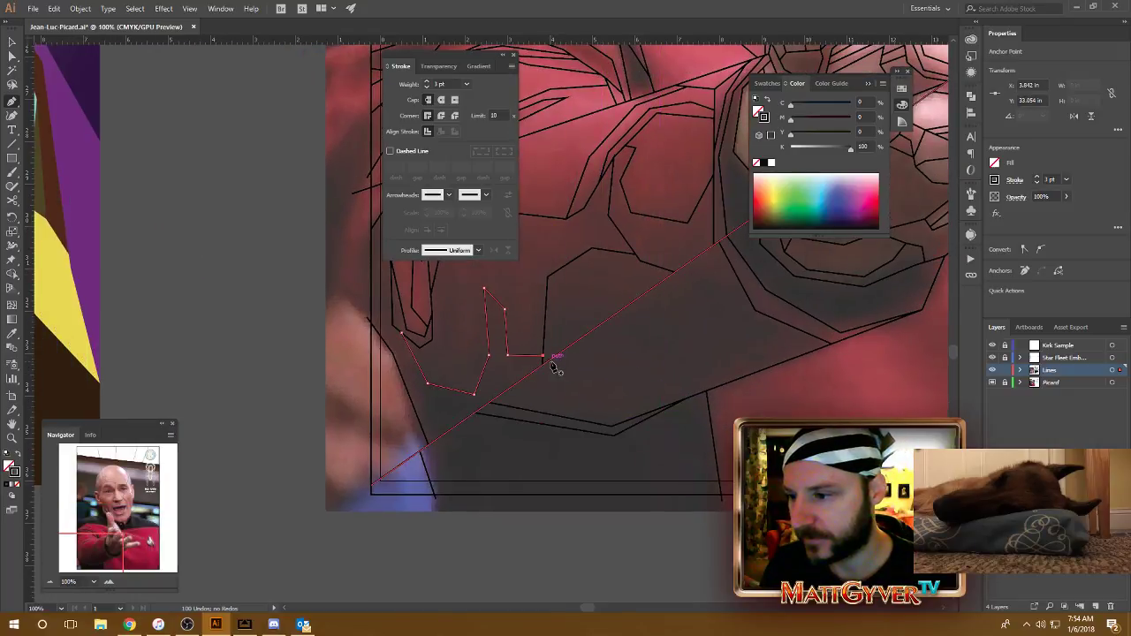
key(Escape)
click(581, 387)
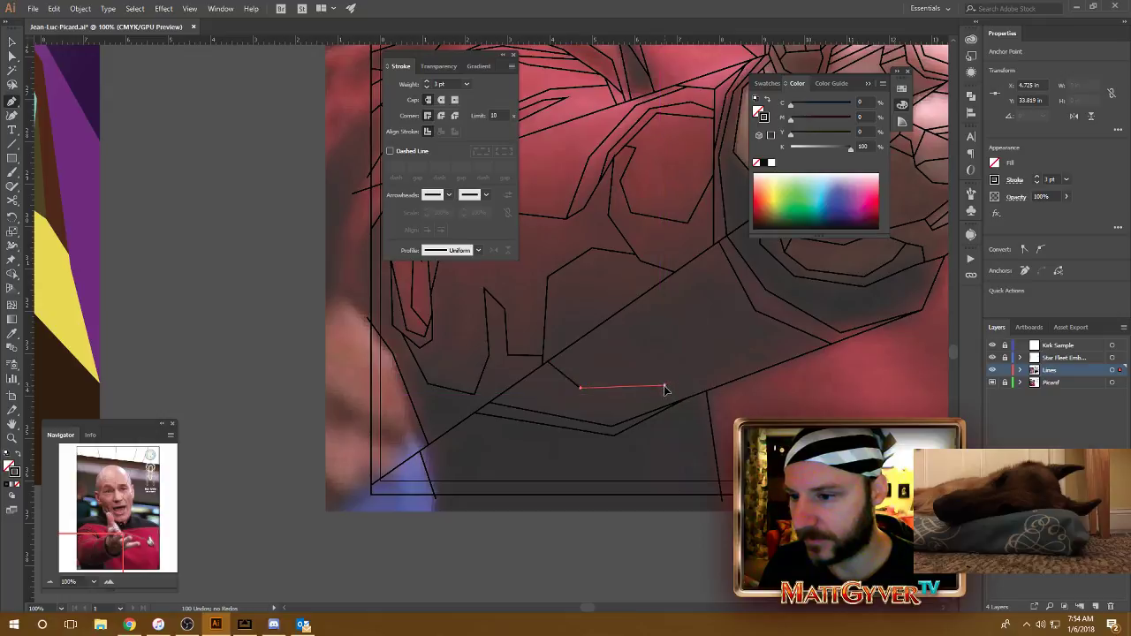
click(665, 387)
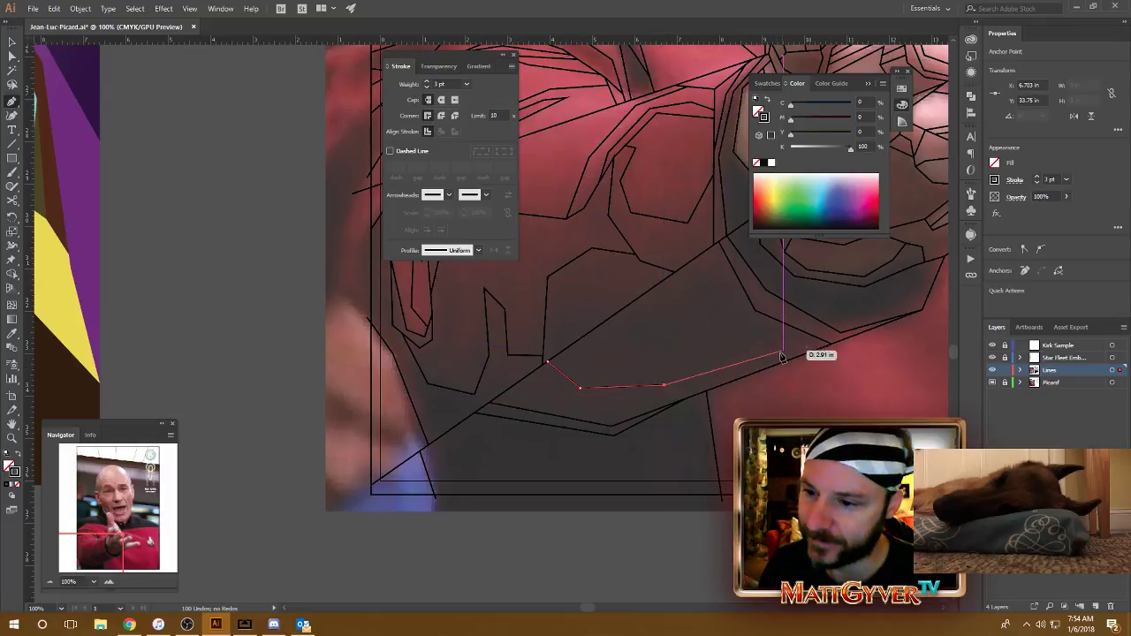
click(822, 340)
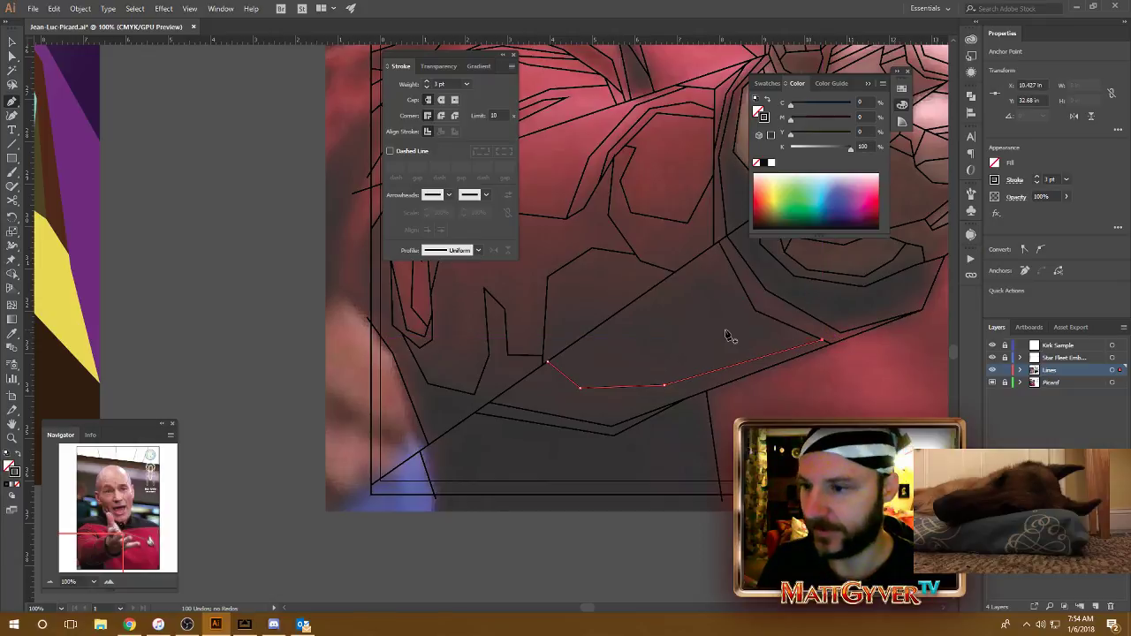
ctrl+click(600, 331)
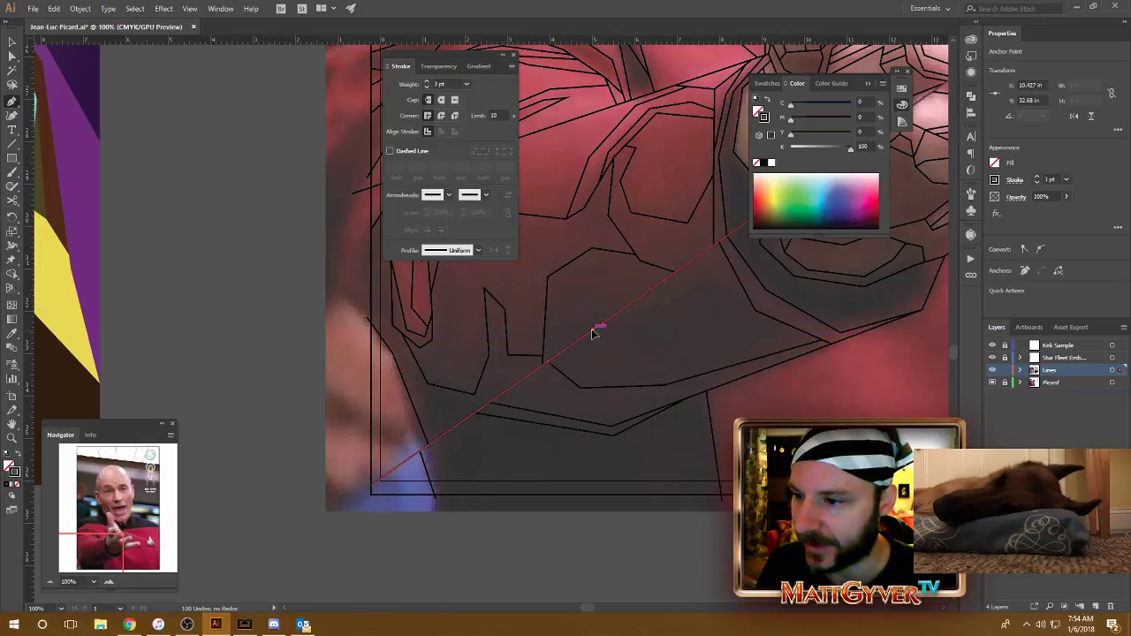
Step: Draw an angular crease rising from the diagonal, peaking, then dropping to the right fold edge
click(593, 330)
click(701, 277)
click(729, 281)
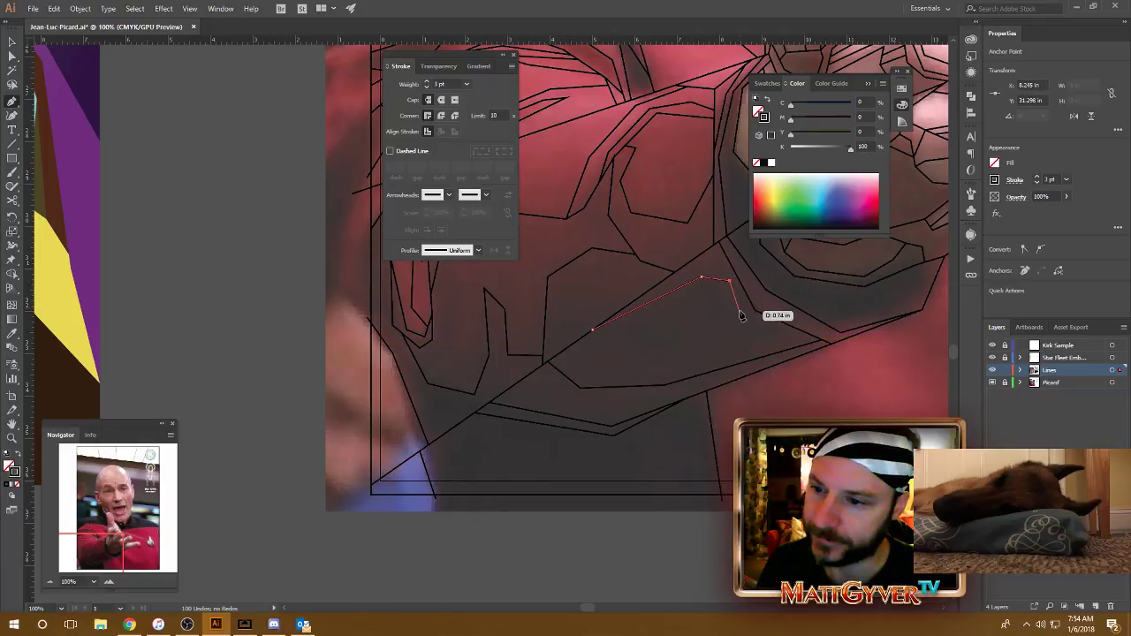
click(739, 312)
click(777, 329)
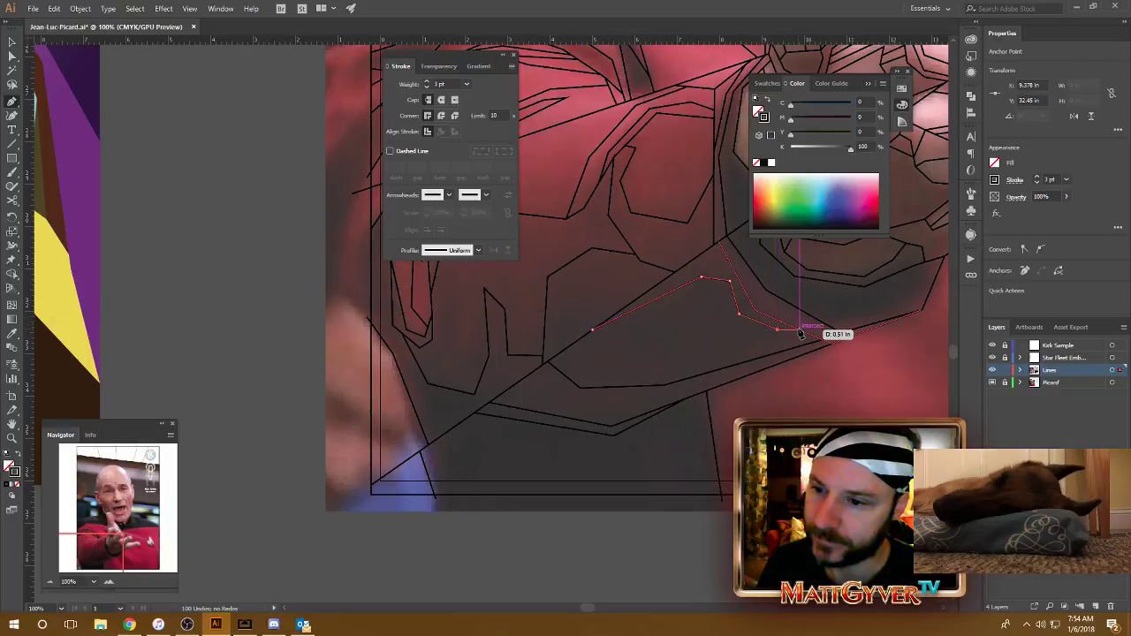
click(799, 331)
scroll(623, 356, left, 1)
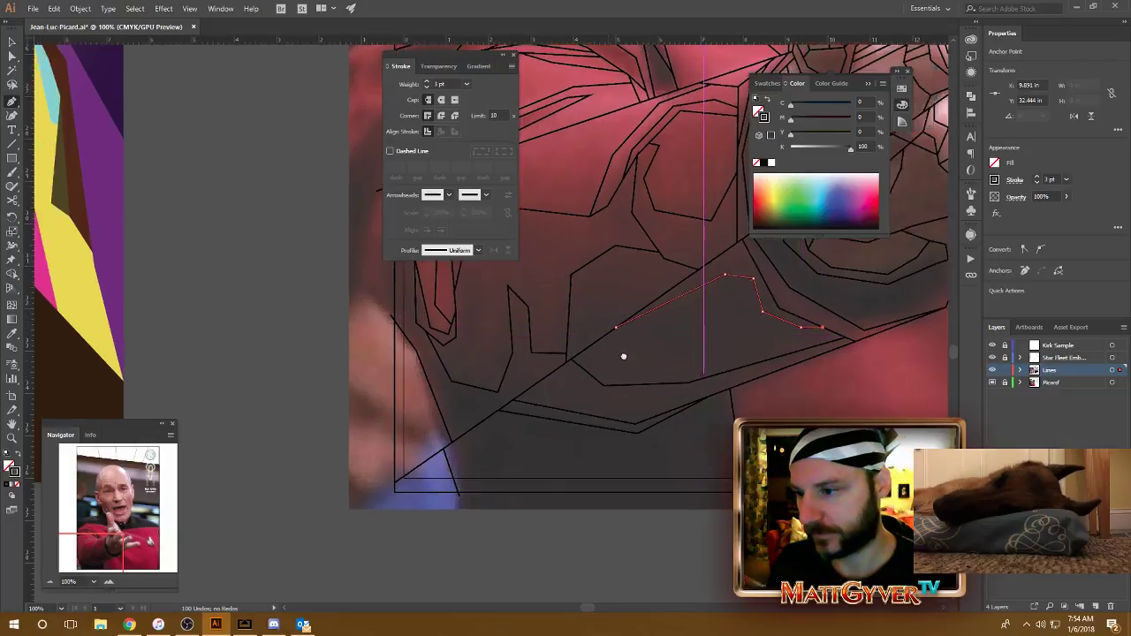
scroll(636, 353, left, 1)
scroll(654, 353, left, 1)
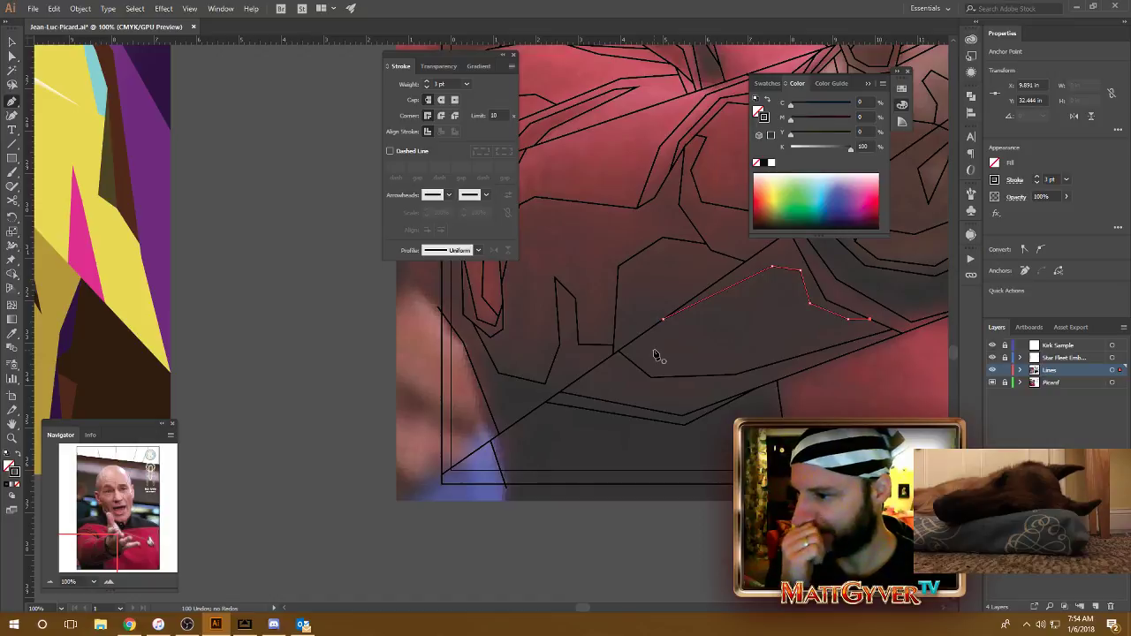
scroll(636, 356, left, 2)
scroll(636, 356, up, 1)
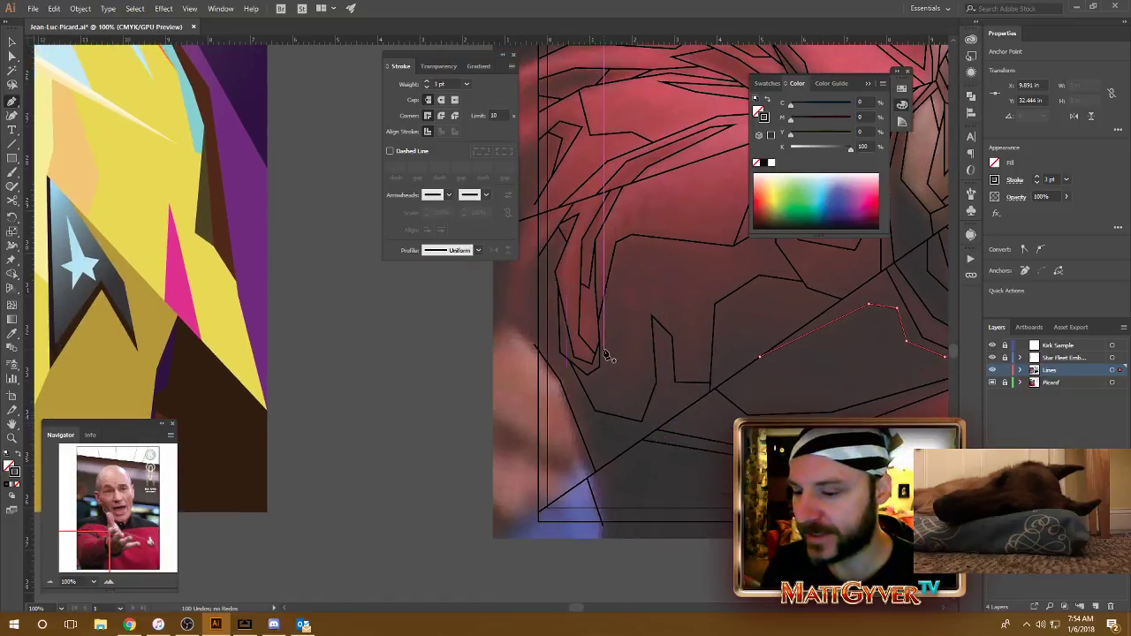
scroll(606, 354, down, 1)
scroll(606, 354, down, 2)
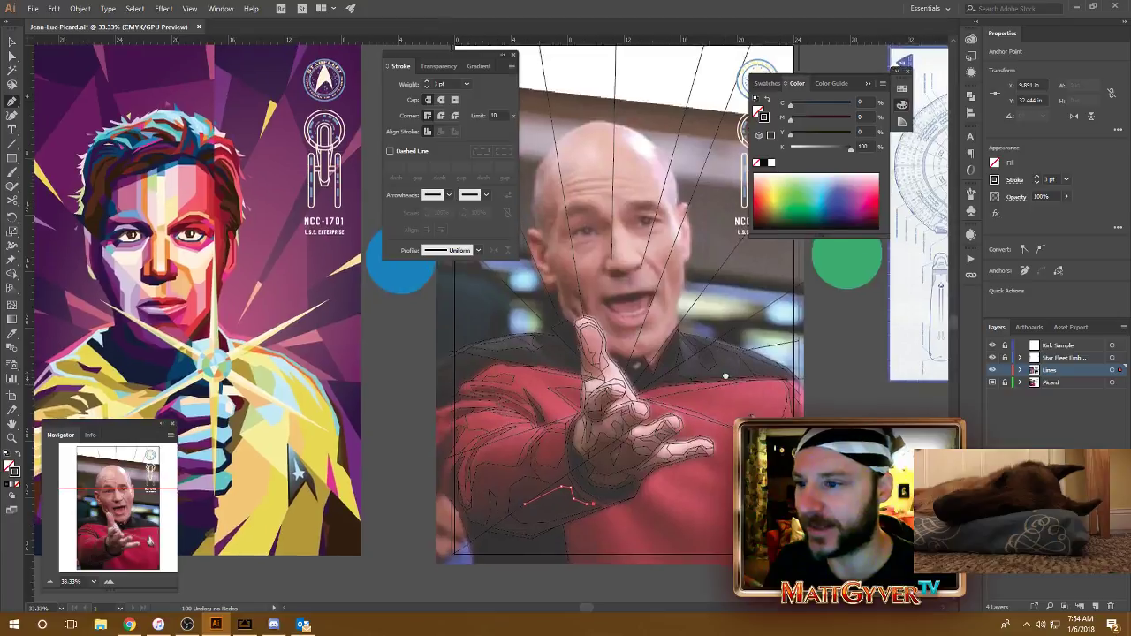
mouse_move(668, 235)
mouse_down()
mouse_move(739, 394)
mouse_move(790, 393)
mouse_up()
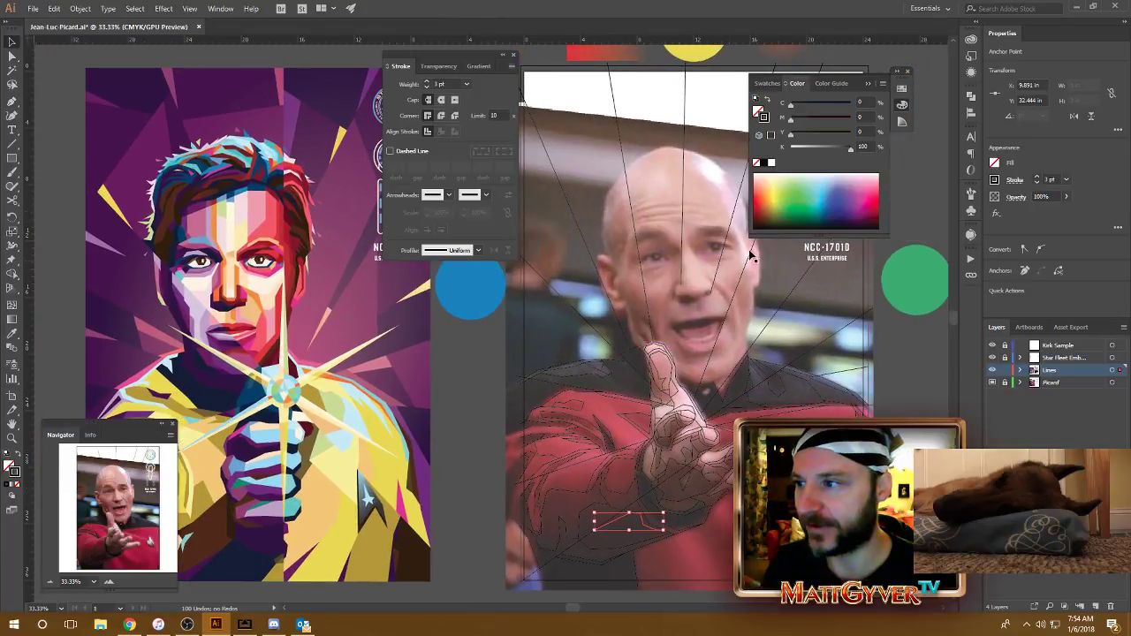
scroll(752, 254, right, 3)
scroll(691, 357, left, 3)
scroll(691, 356, down, 4)
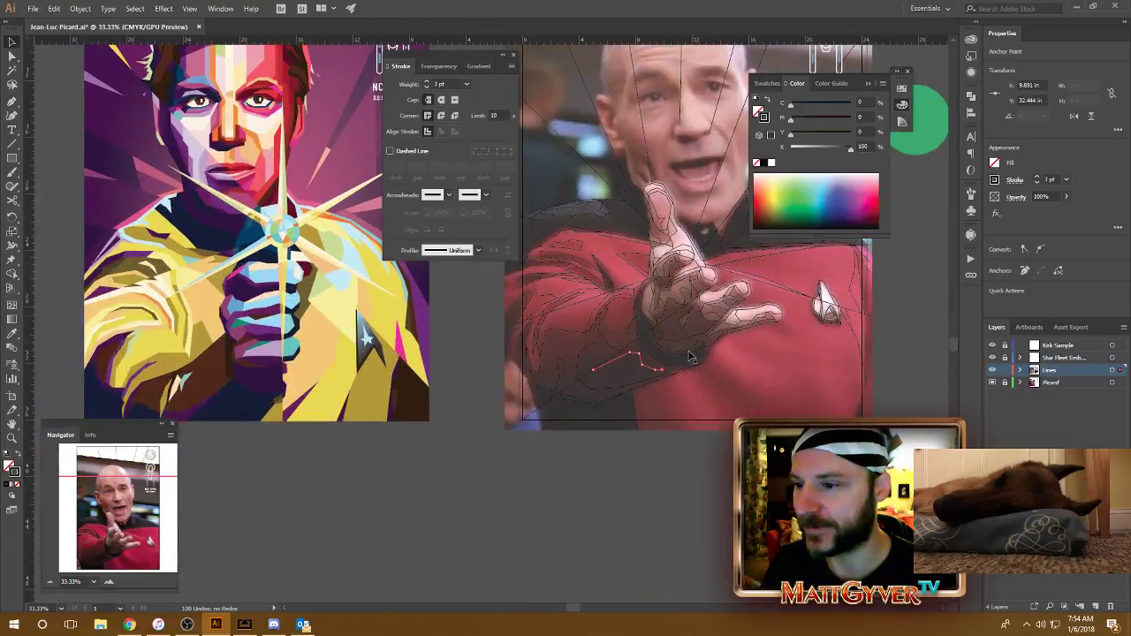
scroll(565, 411, up, 3)
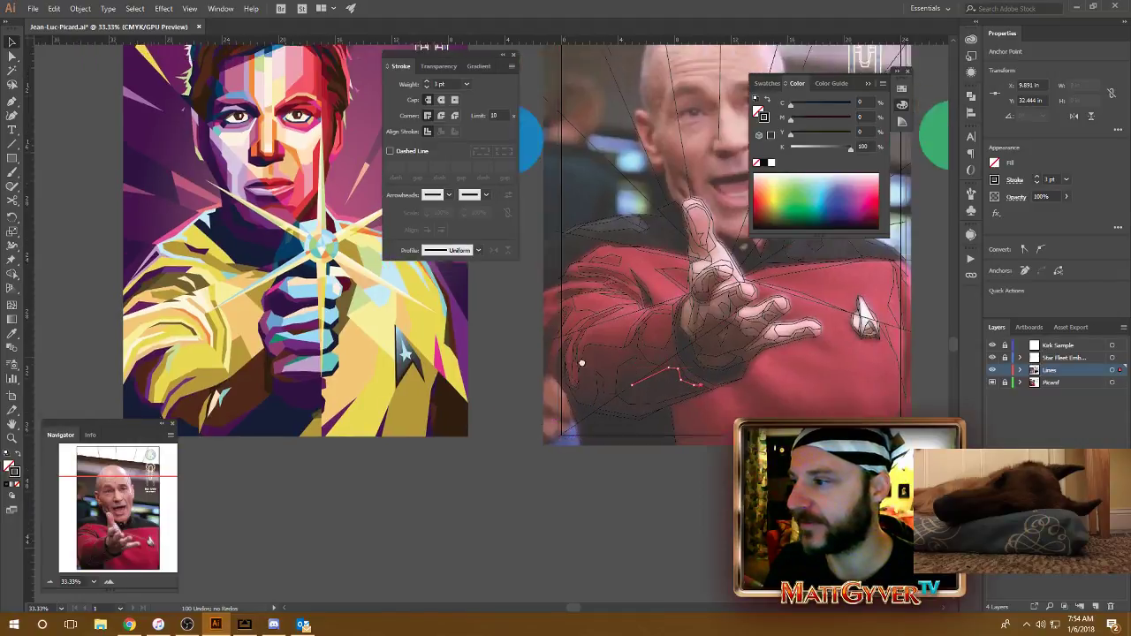
scroll(601, 402, left, 3)
mouse_move(621, 396)
mouse_down()
mouse_move(639, 412)
mouse_move(608, 405)
mouse_up()
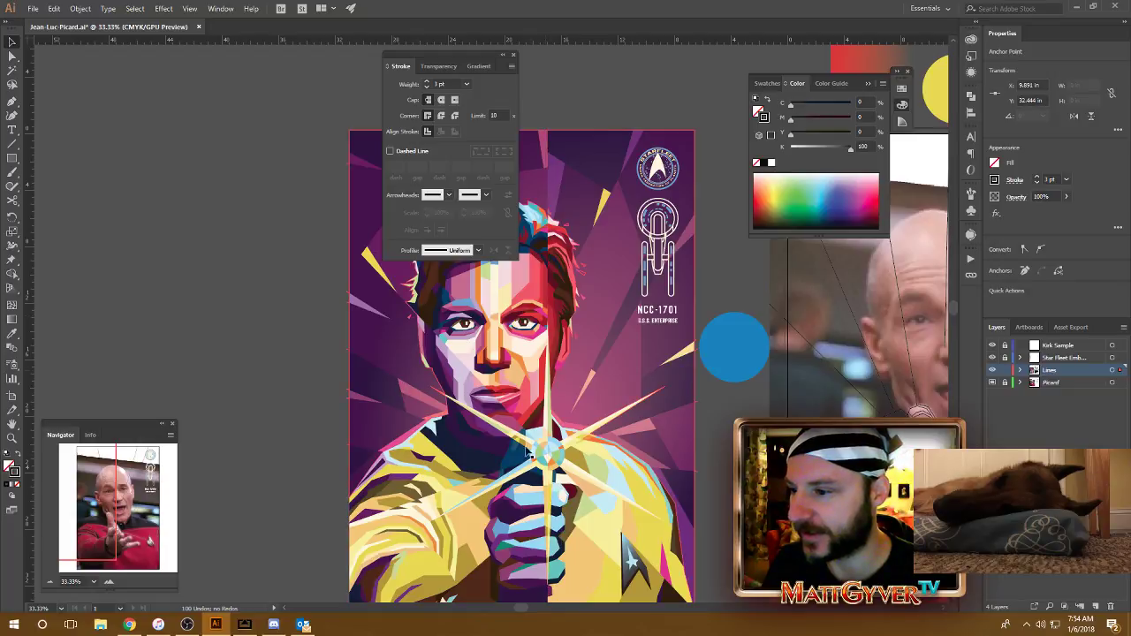
click(549, 495)
drag(570, 499, 581, 507)
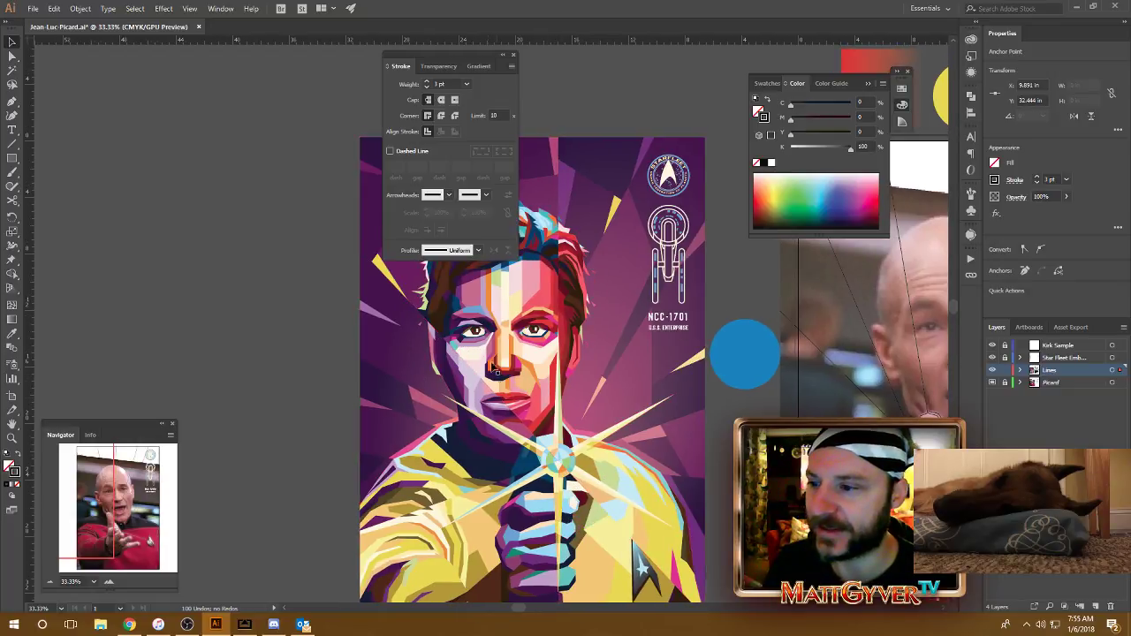
key(ctrl+shift+a)
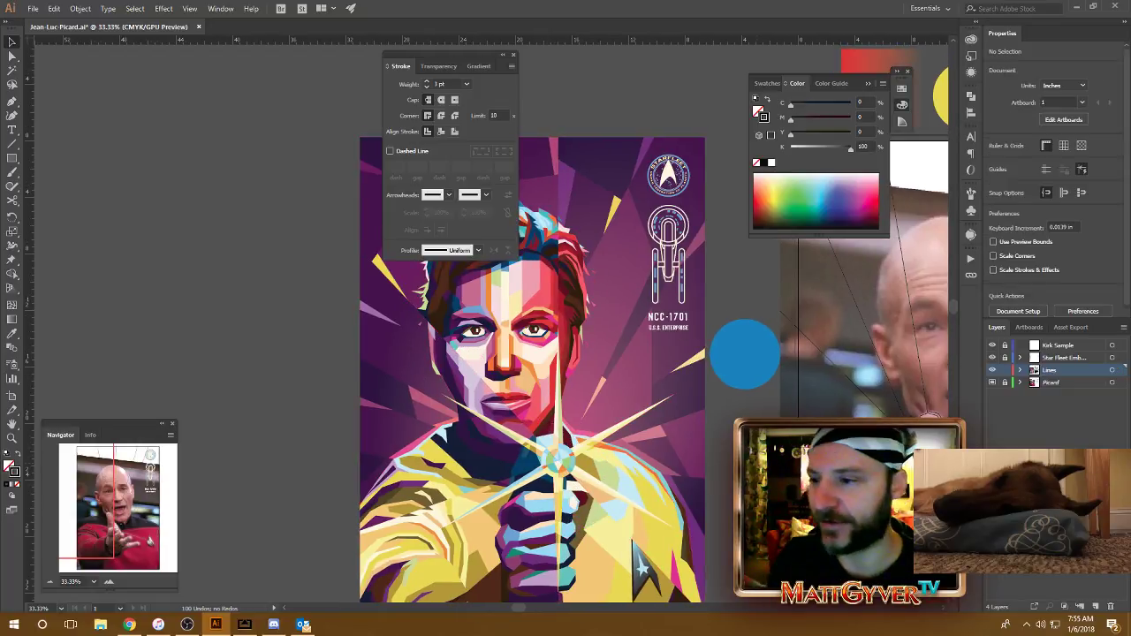
key(ctrl+1)
scroll(831, 410, down, 3)
scroll(831, 409, right, 5)
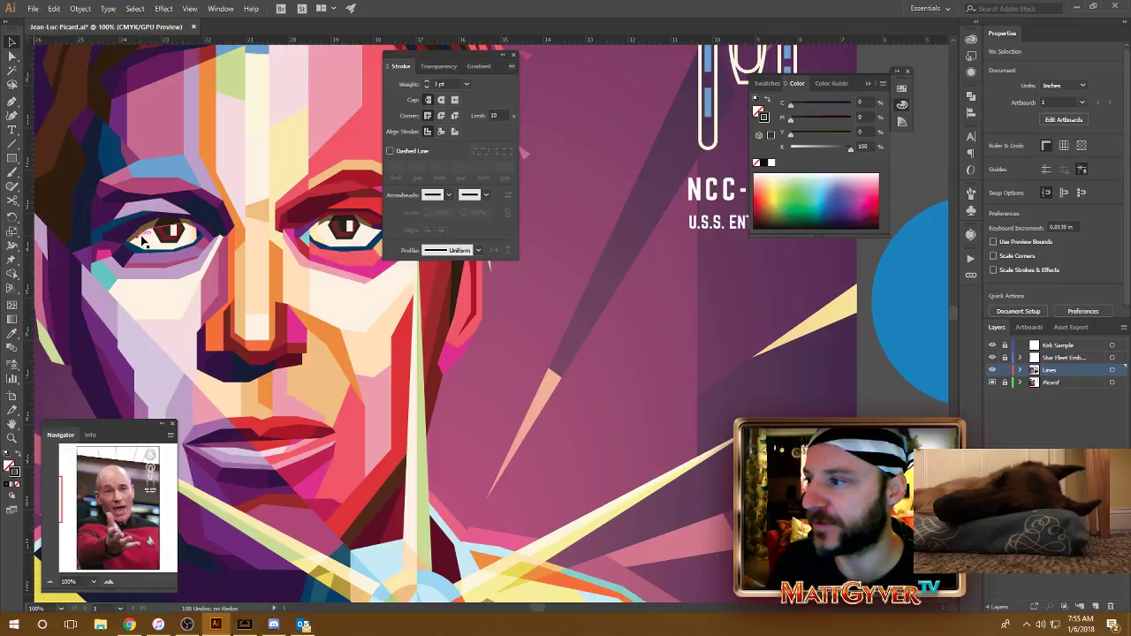
scroll(626, 421, right, 3)
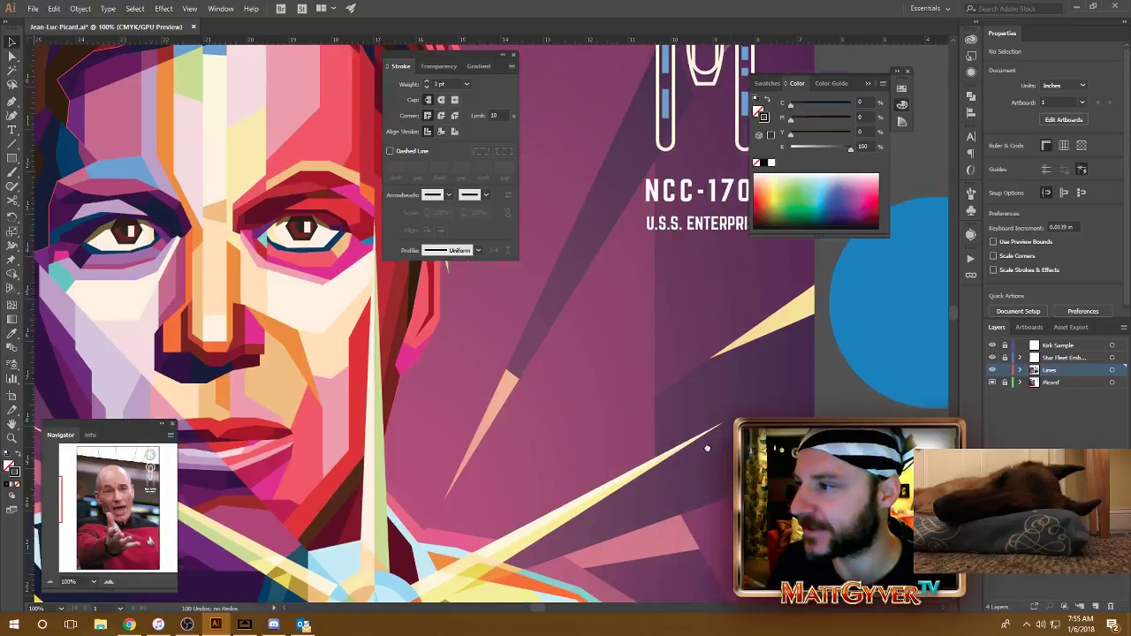
scroll(626, 421, right, 4)
scroll(675, 430, right, 5)
scroll(477, 416, right, 4)
Step: Switch the Color panel group to Swatches and frame the uniform below Picard's hand
scroll(690, 429, up, 2)
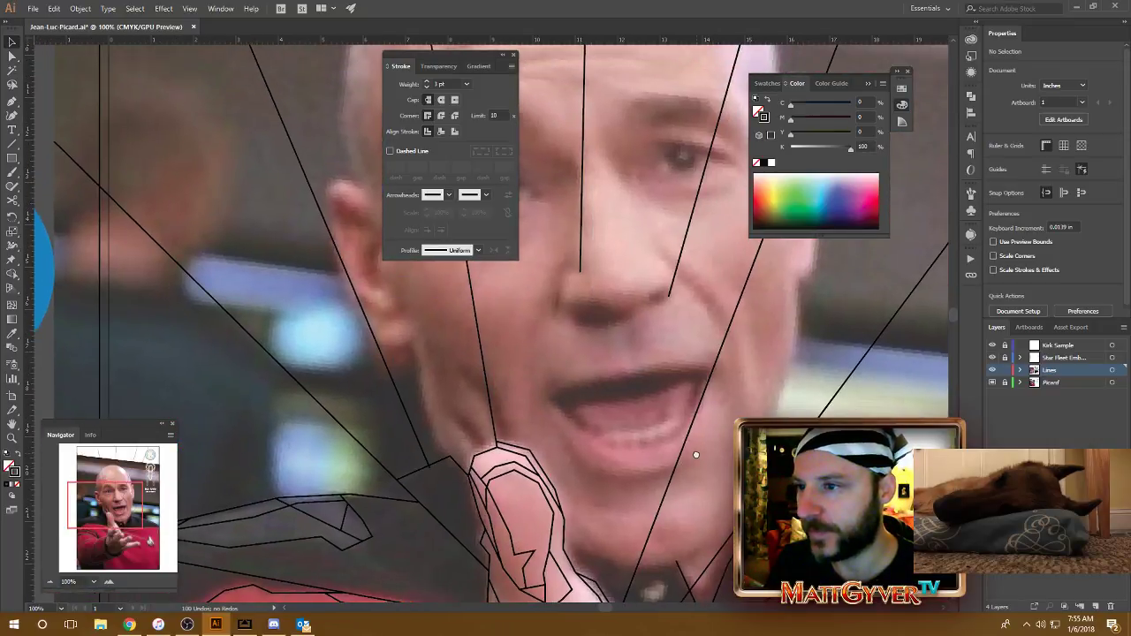
scroll(695, 449, down, 1)
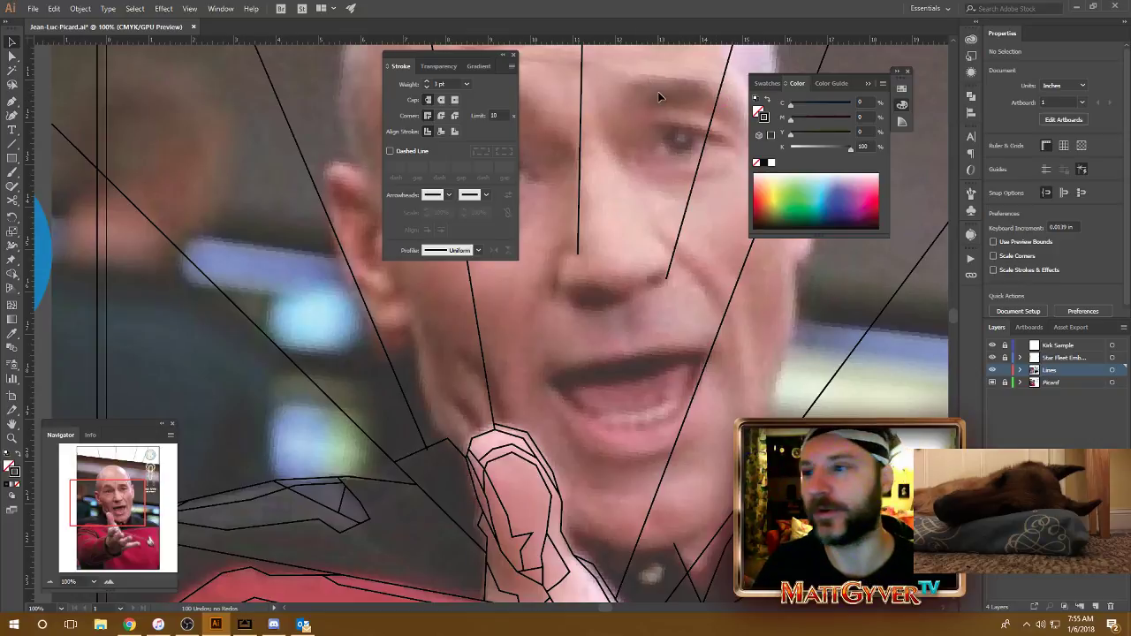
click(766, 84)
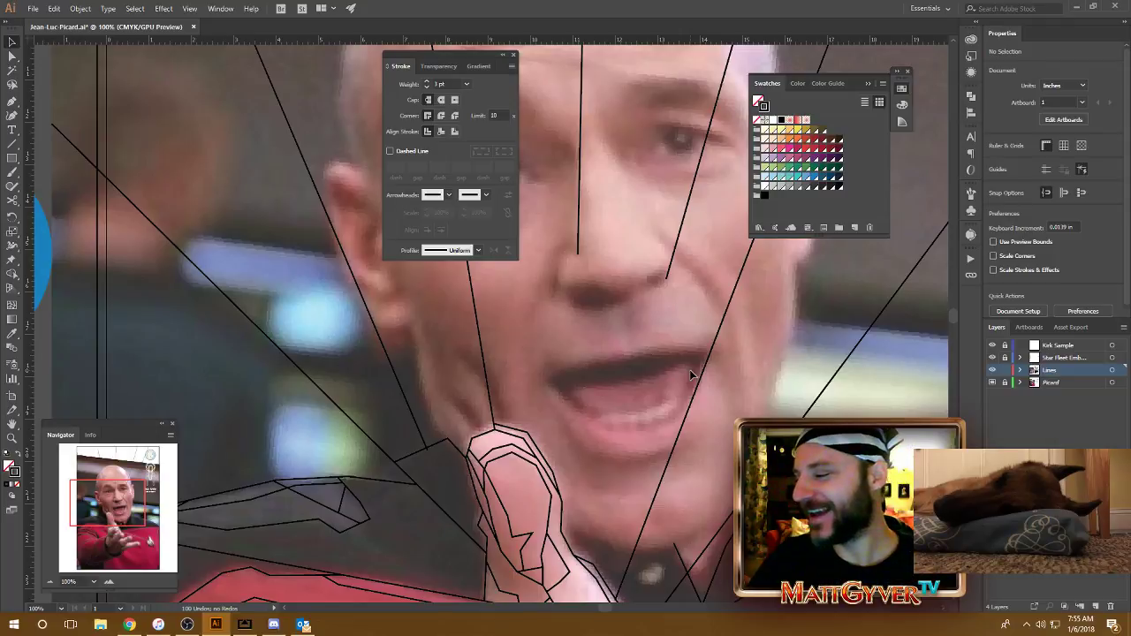
scroll(692, 369, down, 1)
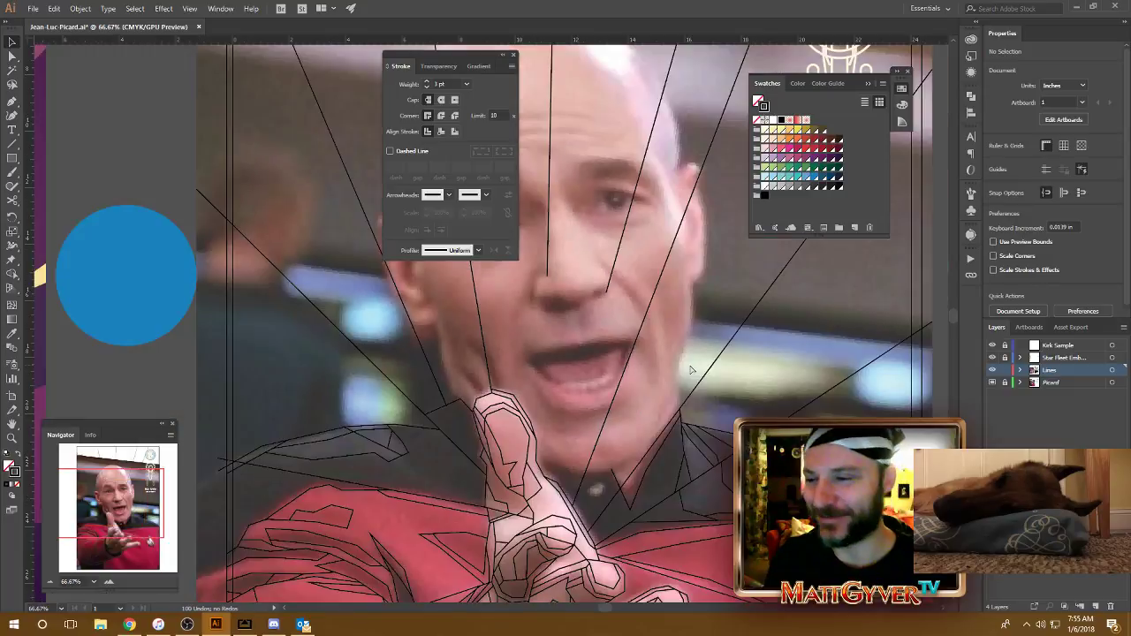
scroll(692, 370, down, 1)
scroll(685, 376, down, 3)
scroll(676, 387, up, 2)
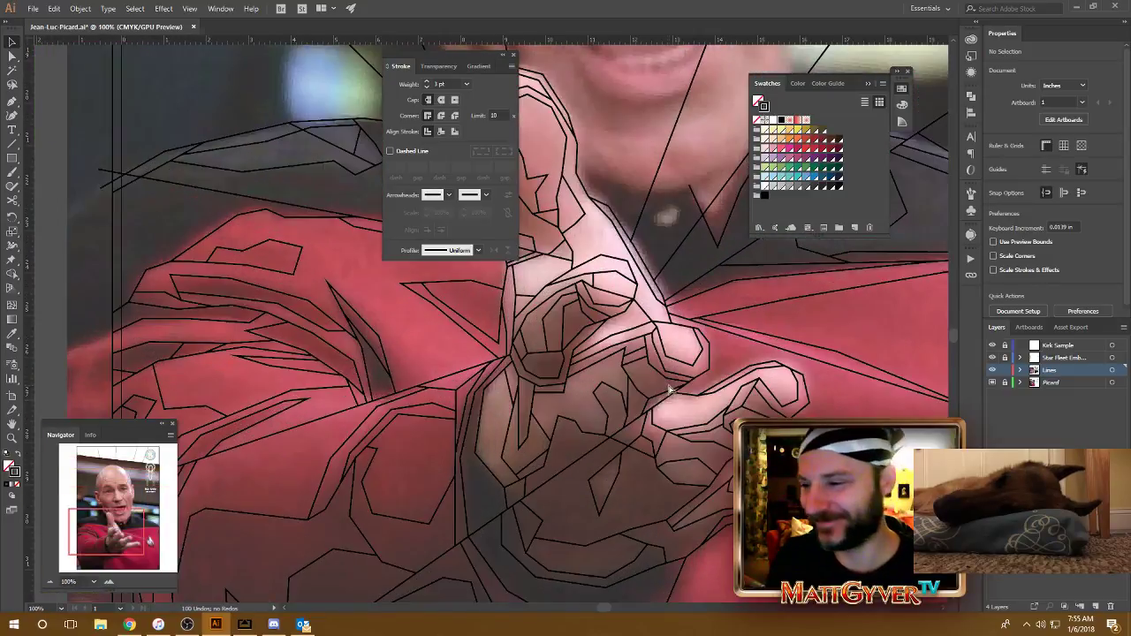
mouse_move(571, 523)
mouse_down()
mouse_move(627, 362)
mouse_move(606, 341)
mouse_up()
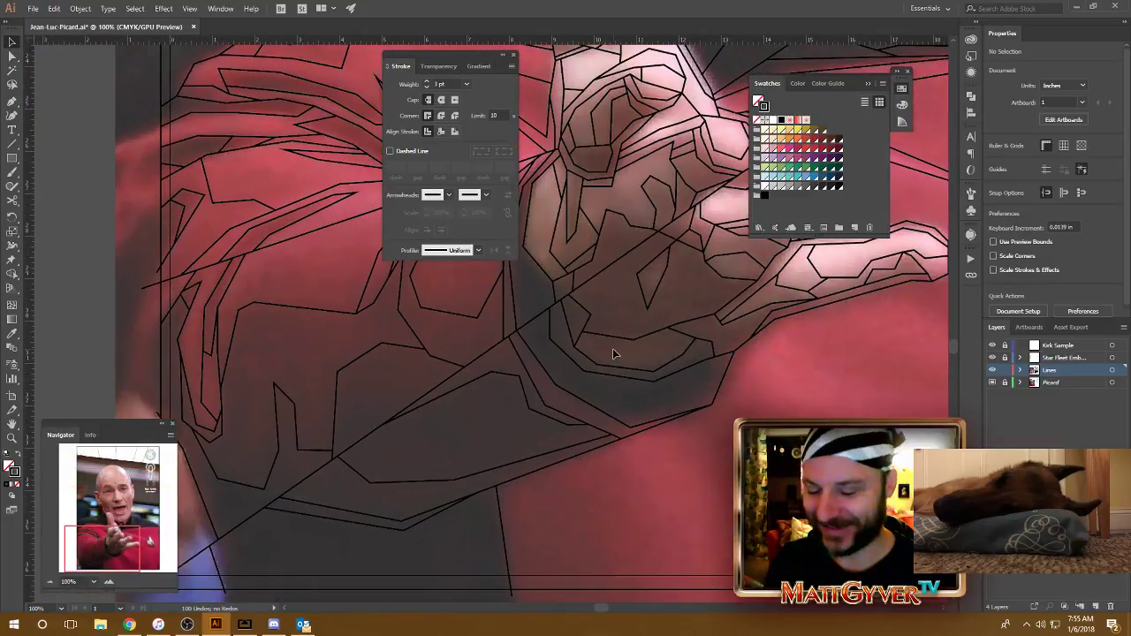
drag(543, 429, 571, 417)
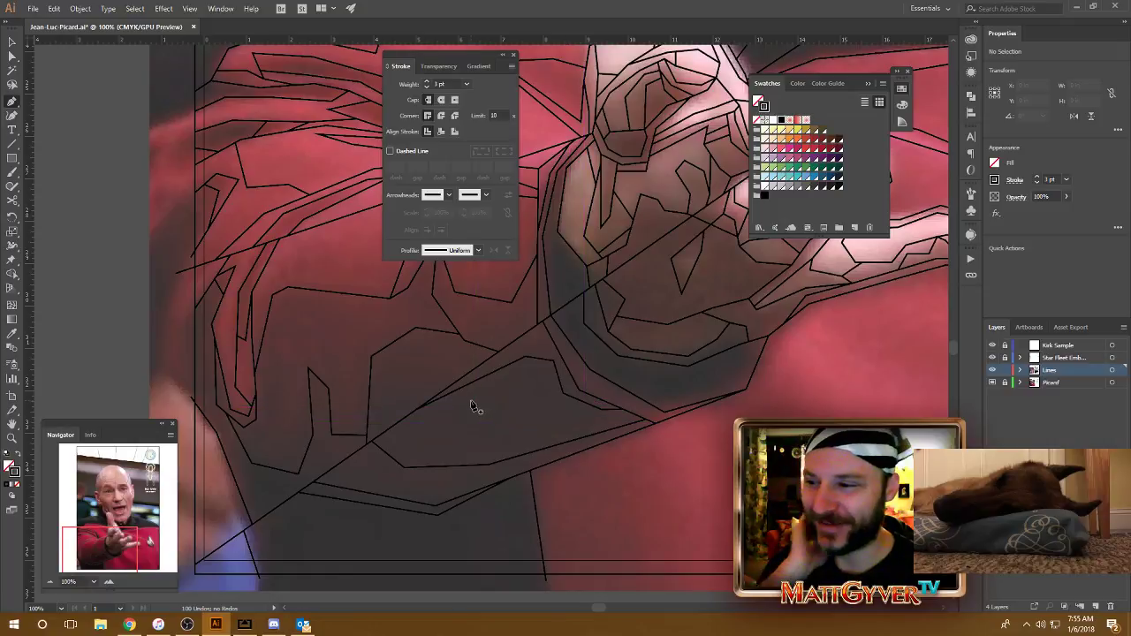
Step: Trace a short fold line across the uniform toward the long diagonal
click(372, 384)
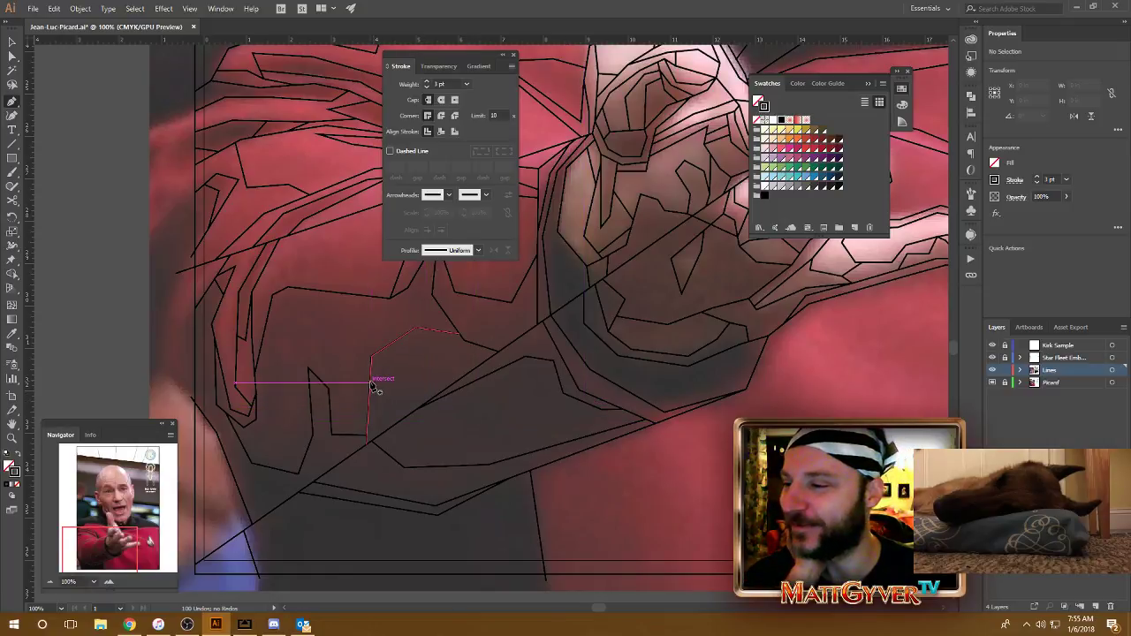
click(372, 384)
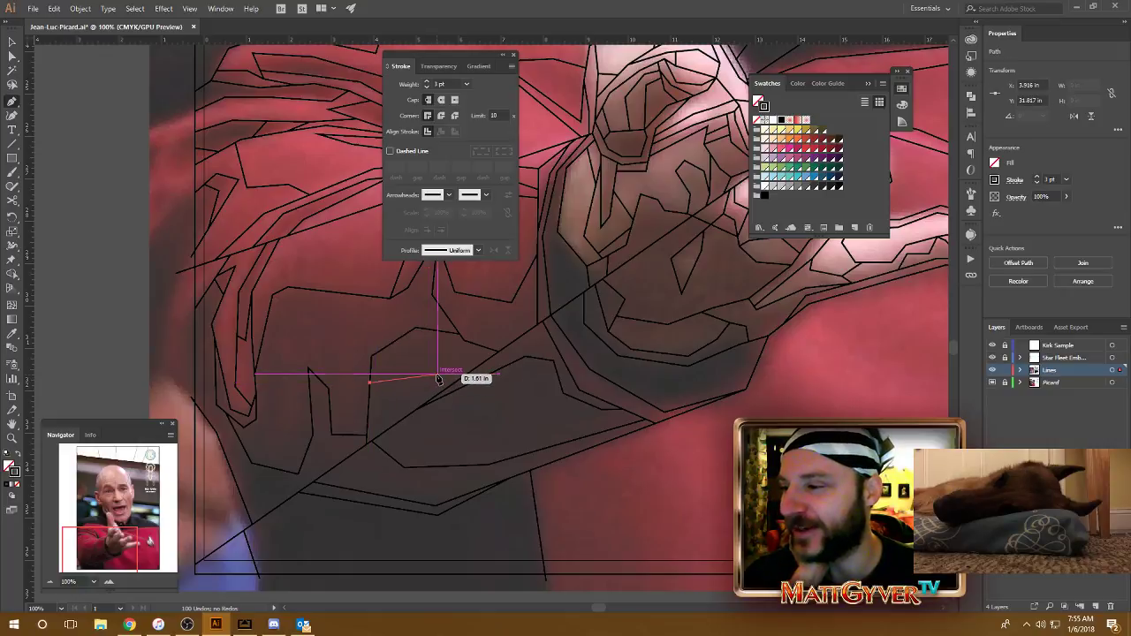
click(439, 380)
drag(442, 386, 459, 402)
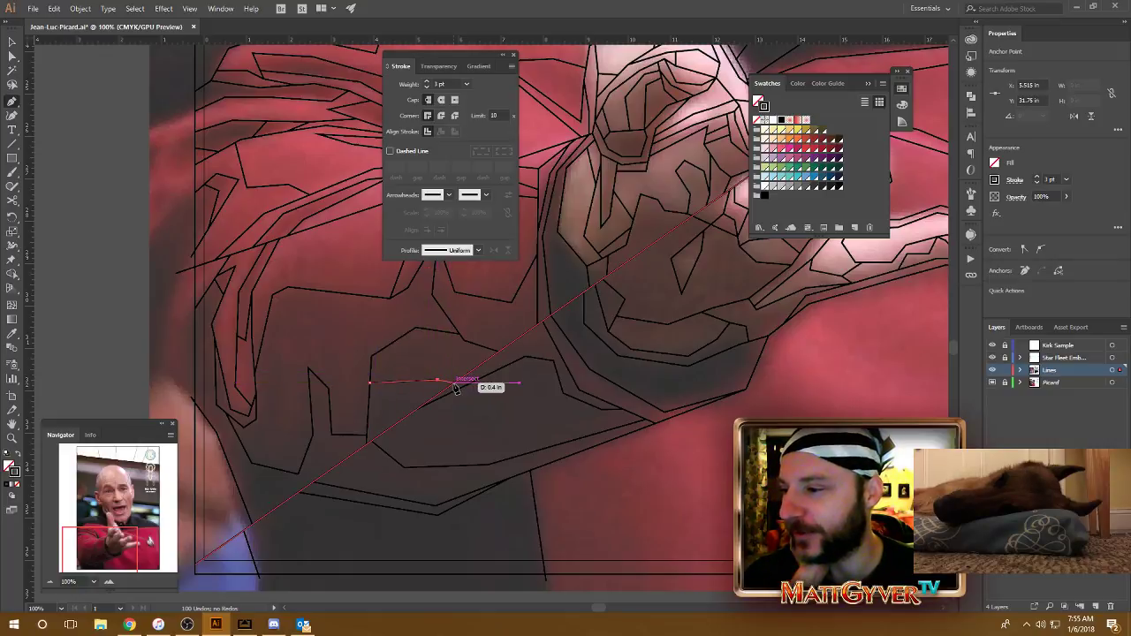
scroll(442, 478, left, 3)
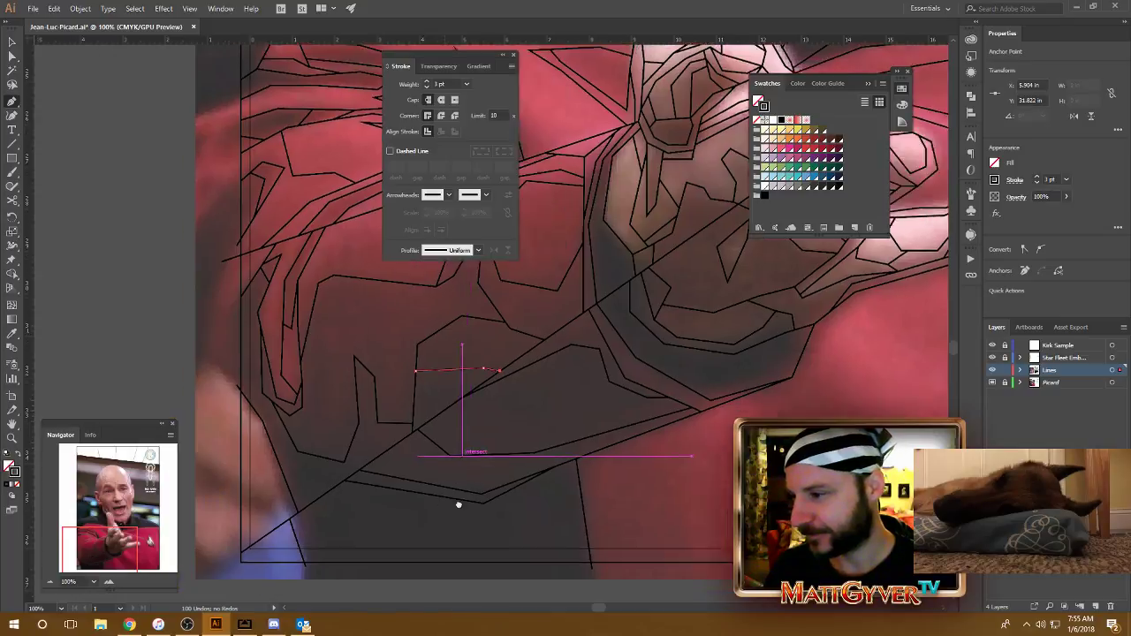
scroll(477, 500, left, 3)
Step: Draw a separate five-anchor fold line down the uniform, turning back upward at its bottom
click(363, 306)
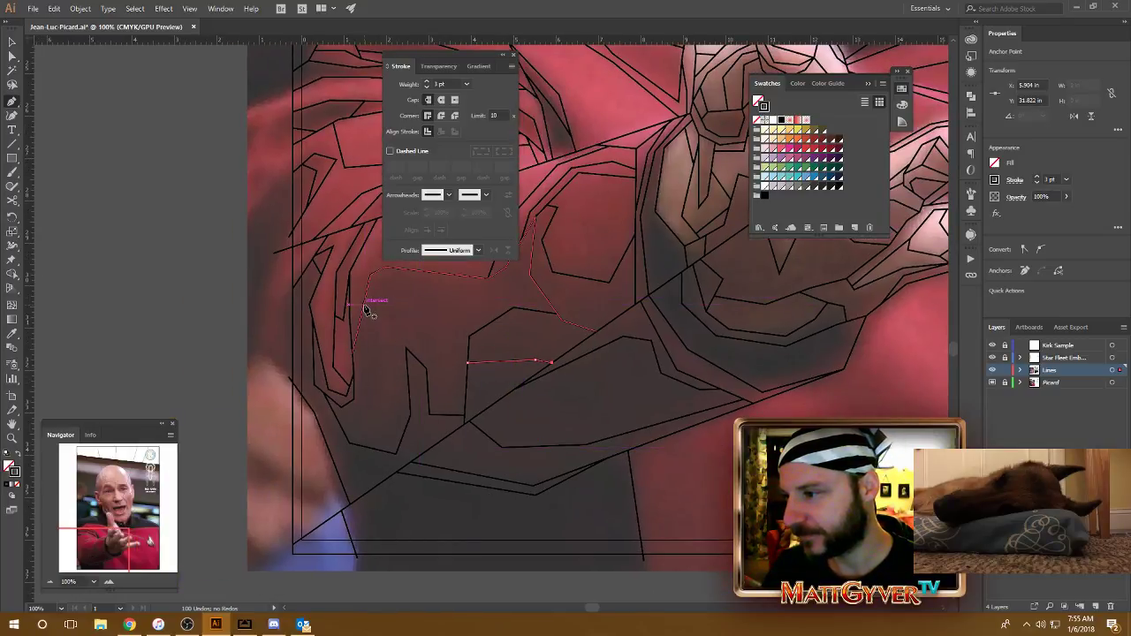
click(379, 357)
click(377, 414)
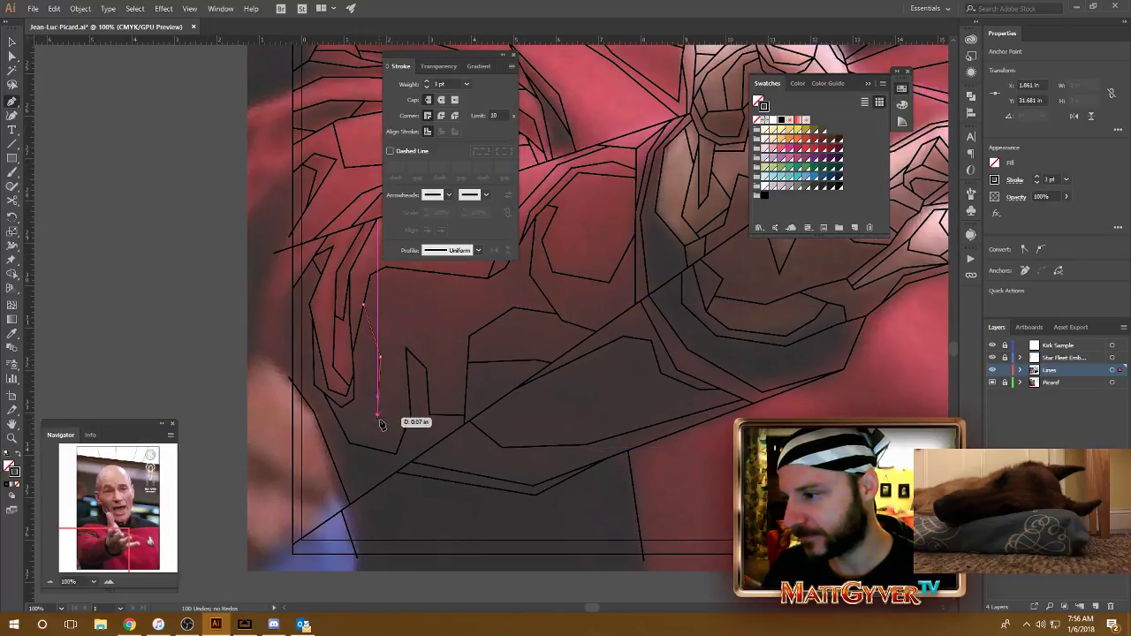
click(390, 422)
click(409, 387)
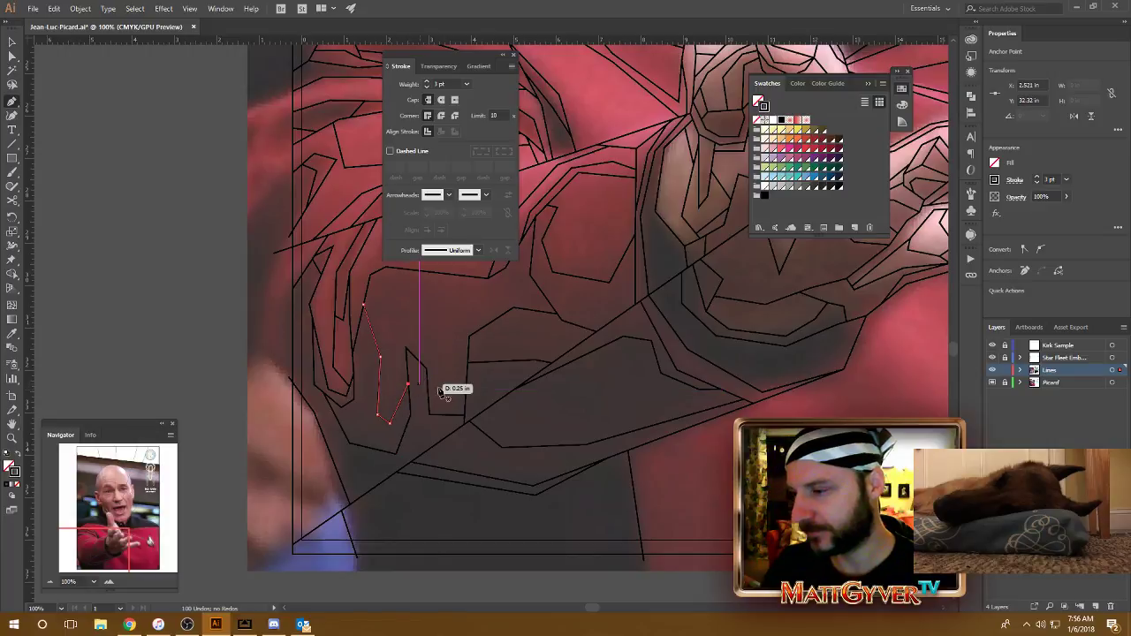
scroll(541, 331, up, 1)
key(Escape)
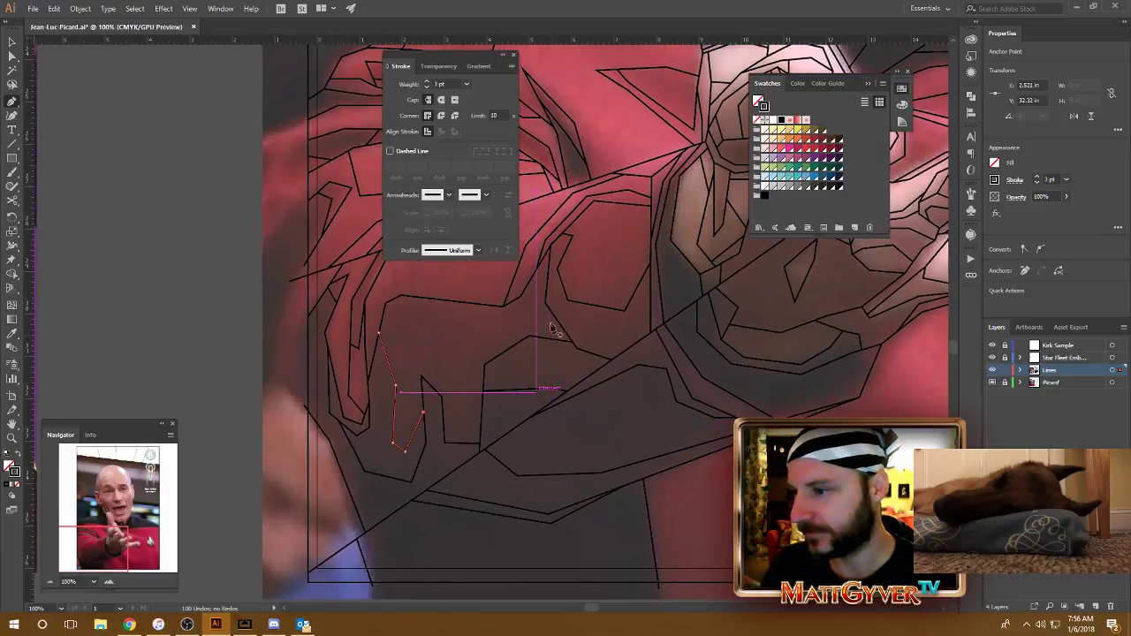
Step: Start another short line running downward on the uniform
click(522, 298)
click(523, 324)
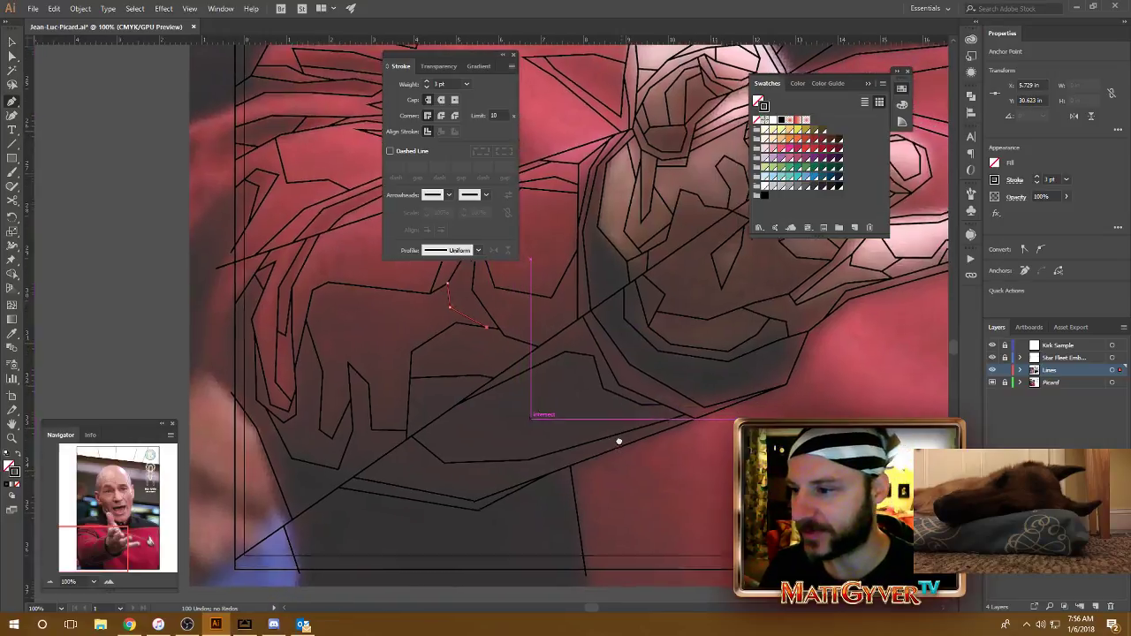
mouse_move(686, 426)
mouse_down()
mouse_move(607, 411)
mouse_move(702, 447)
mouse_up()
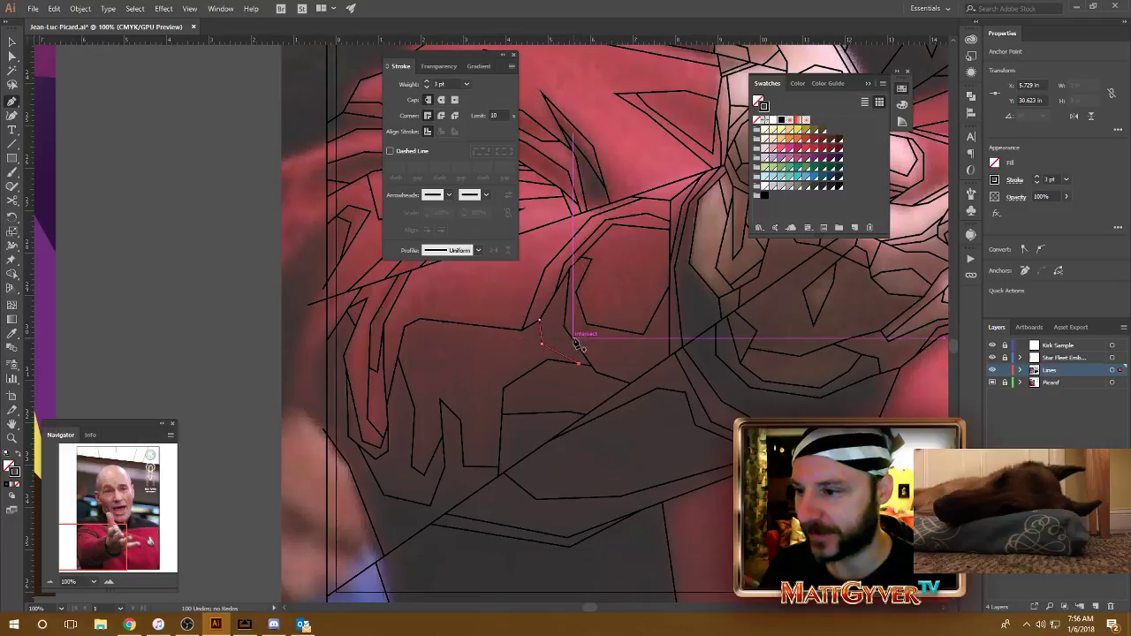
scroll(717, 394, down, 2)
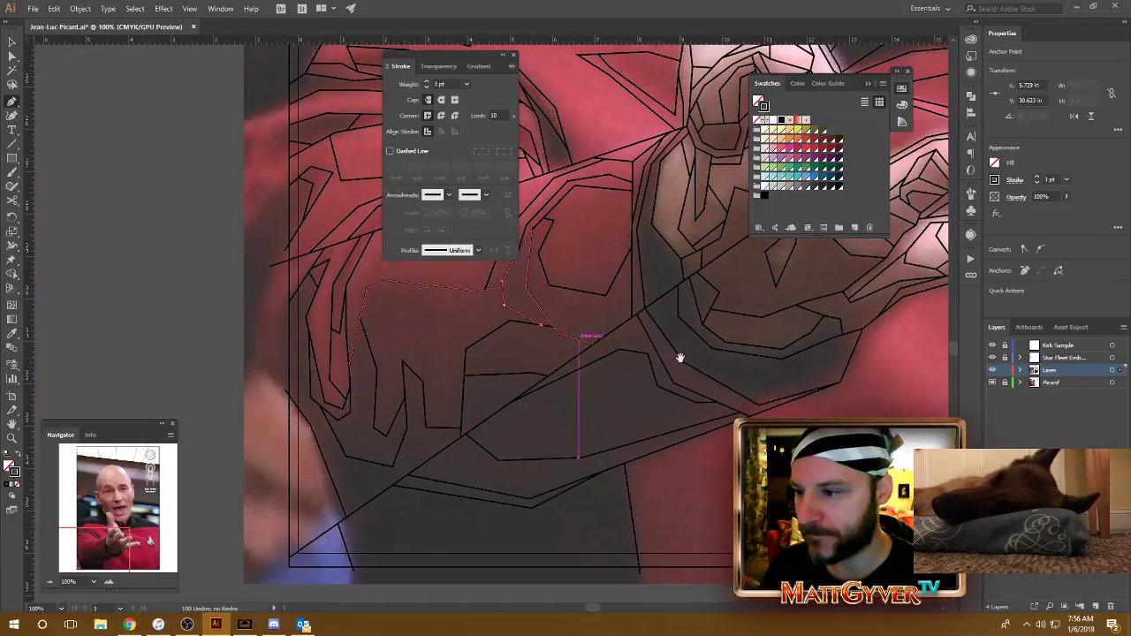
scroll(698, 380, down, 2)
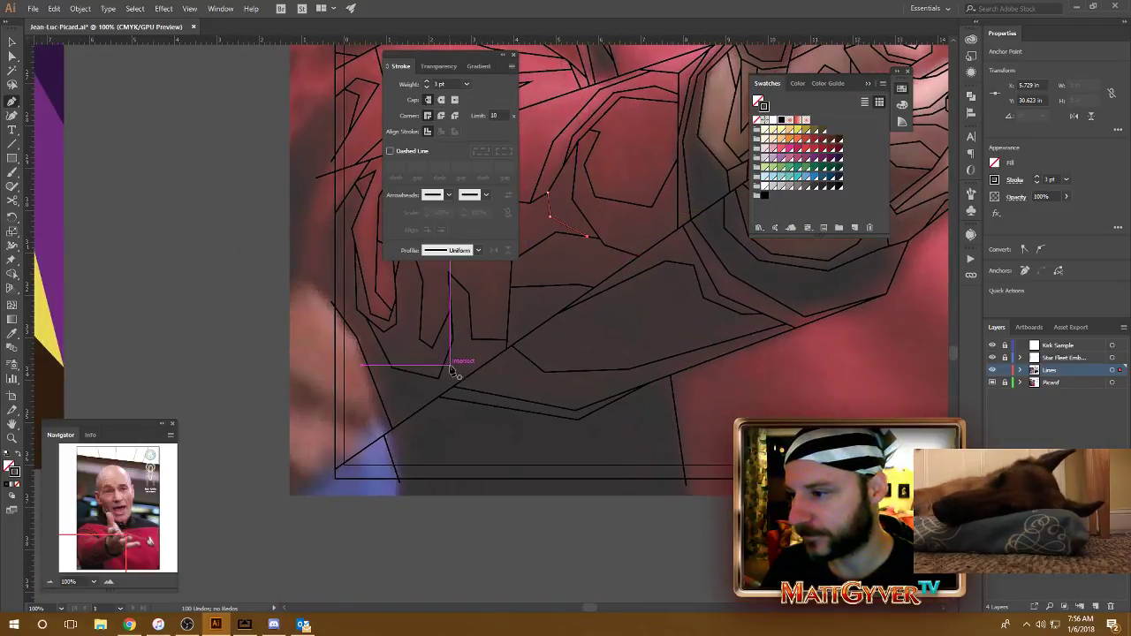
mouse_move(420, 423)
mouse_down()
mouse_move(498, 431)
mouse_move(553, 458)
mouse_up()
Step: Draw a vertical line up the sleeve's left edge
click(483, 427)
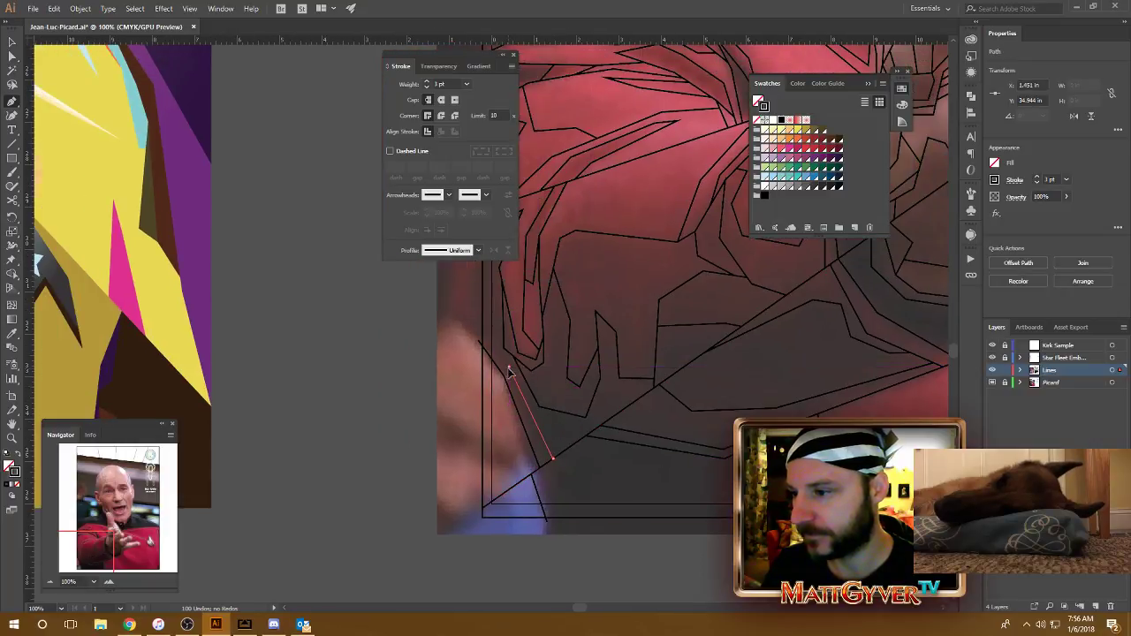
click(484, 341)
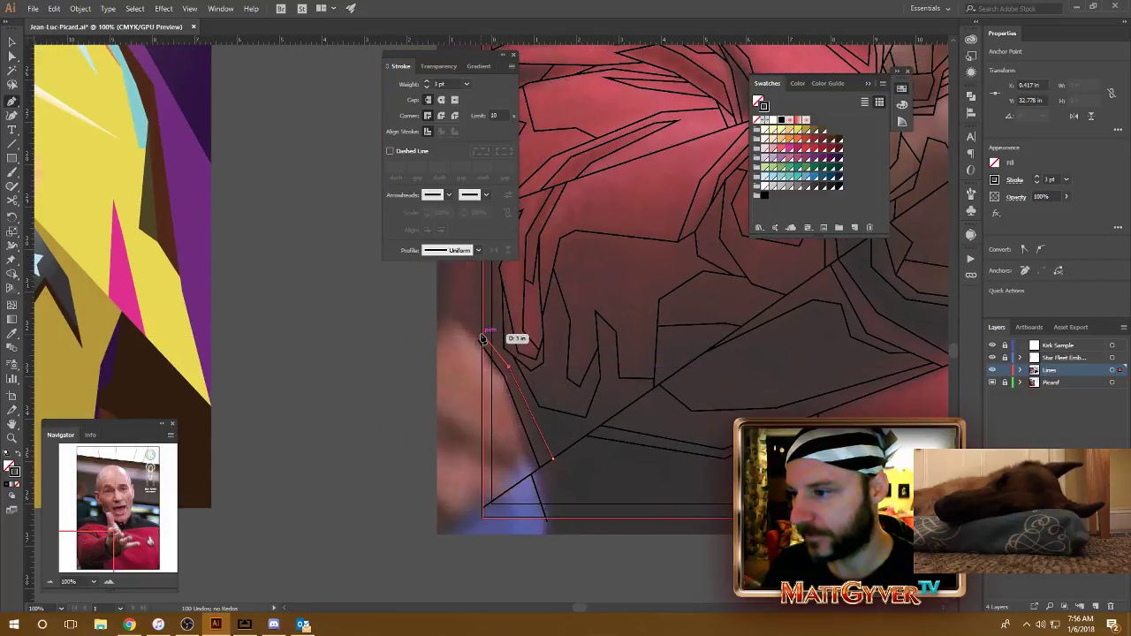
scroll(487, 344, down, 3)
scroll(487, 344, right, 3)
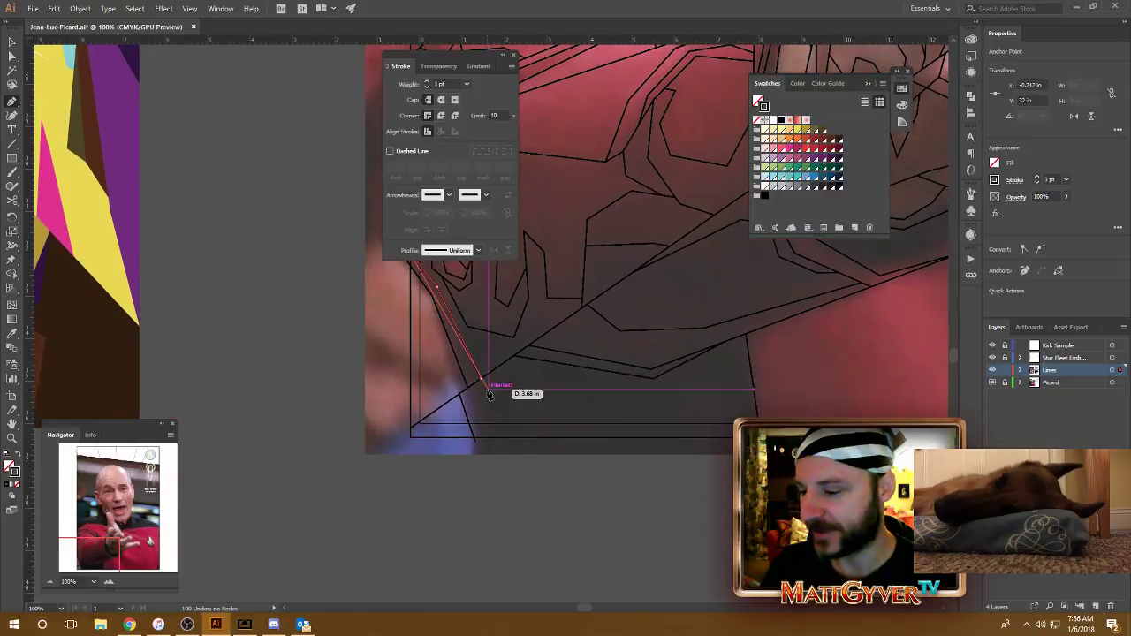
scroll(487, 412, down, 1)
scroll(487, 429, up, 1)
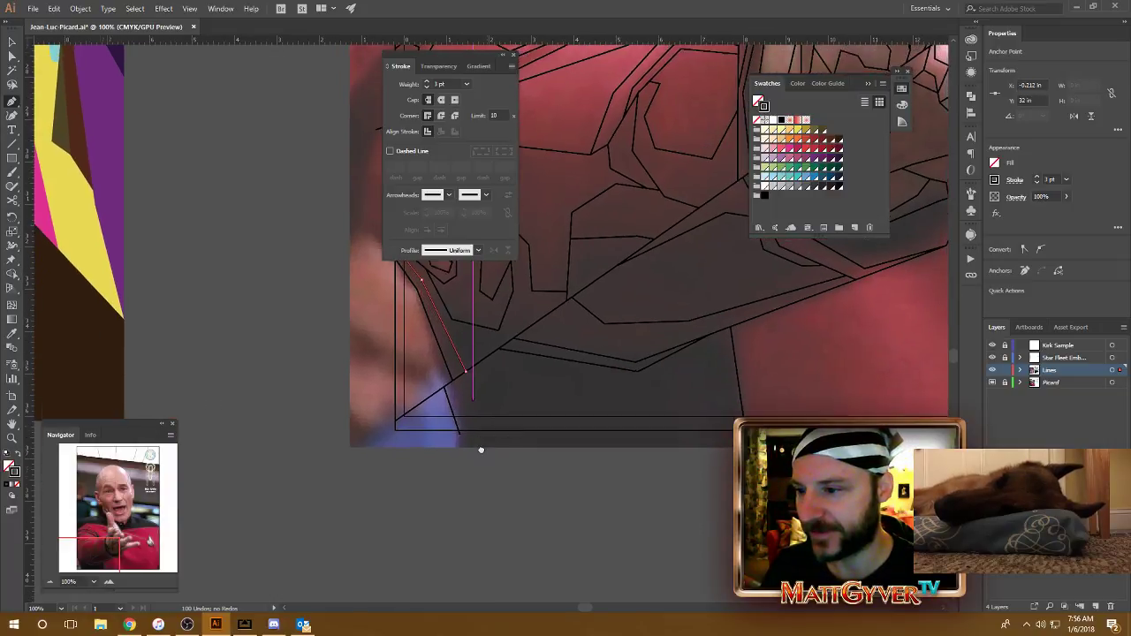
scroll(480, 449, up, 1)
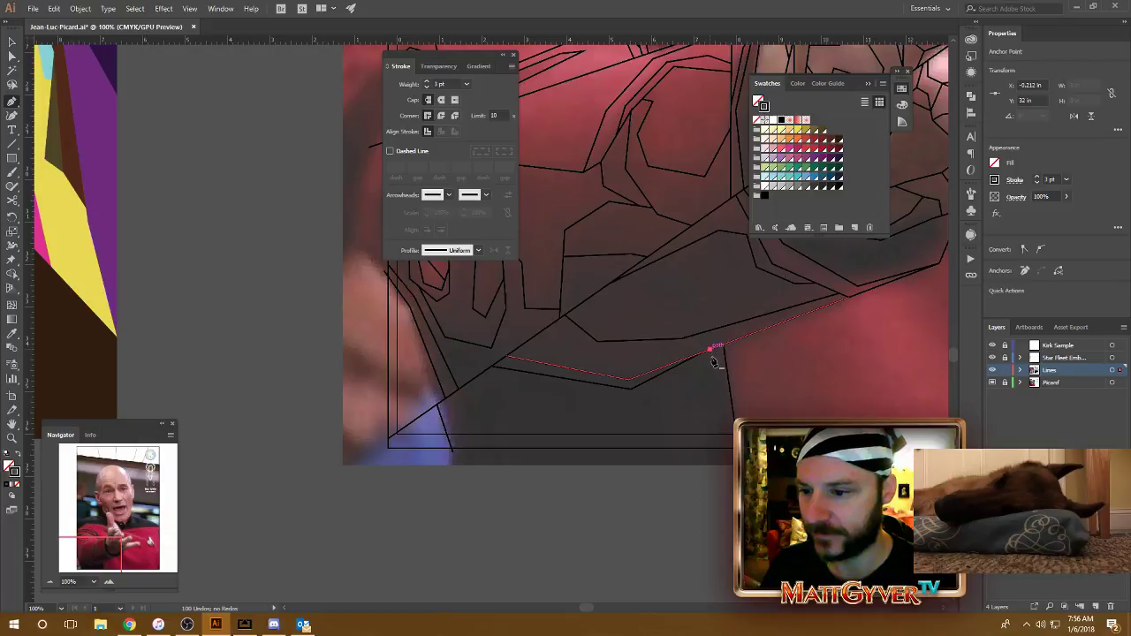
Step: Continue the fold line from its last anchor down to the tunic's bottom edge
click(710, 350)
click(734, 450)
scroll(680, 434, up, 3)
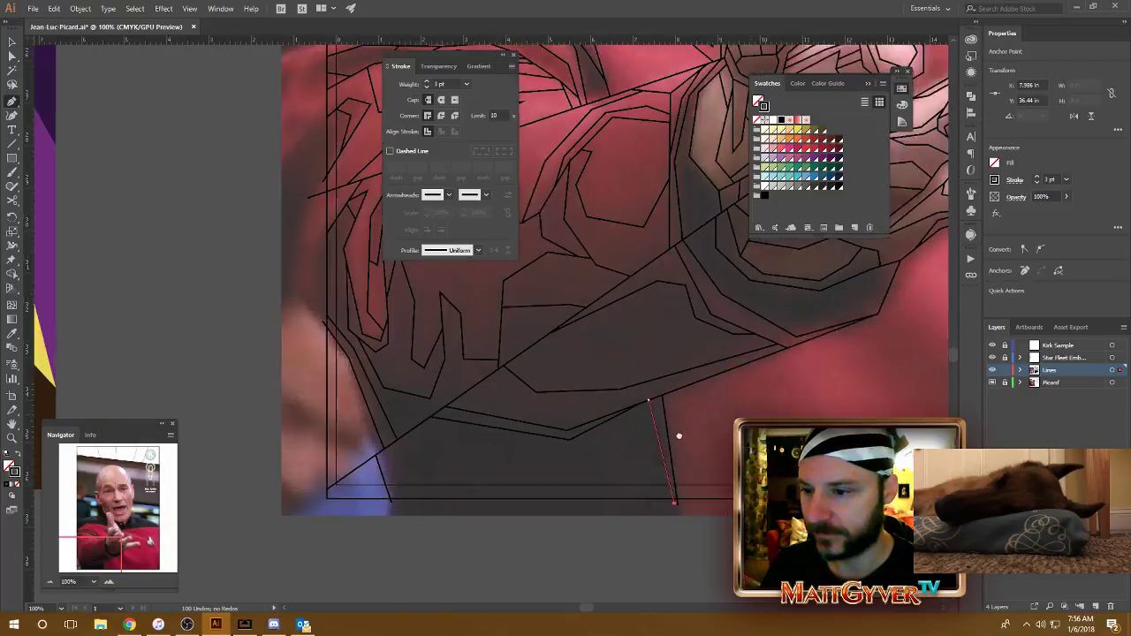
scroll(680, 434, right, 3)
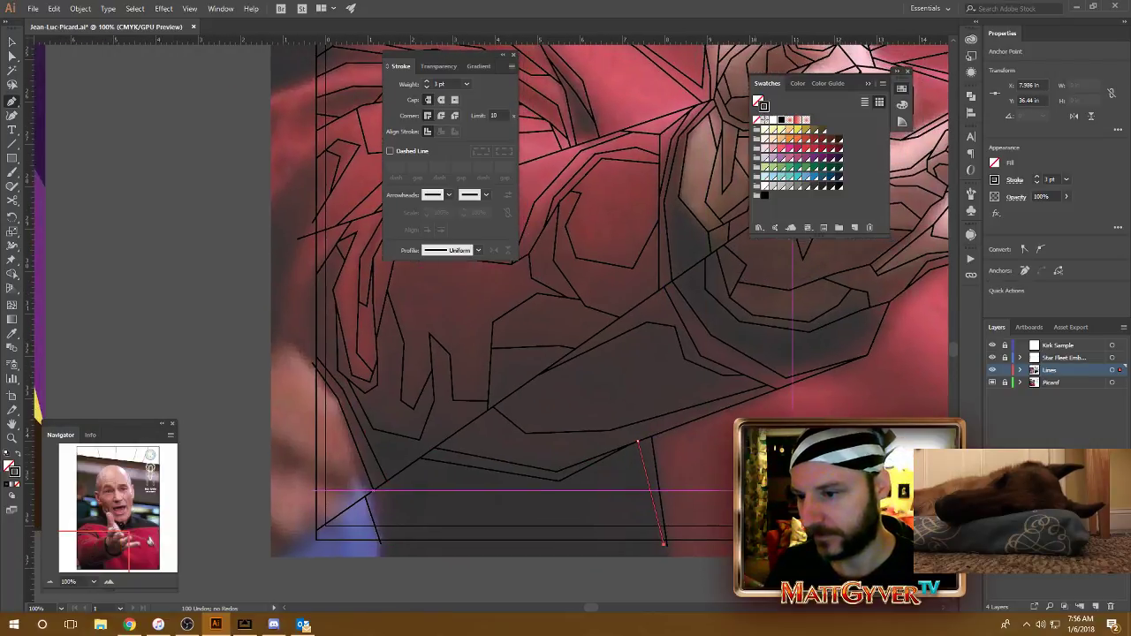
scroll(615, 425, up, 1)
scroll(614, 425, left, 1)
Step: Extend the lower tunic line leftward along the fold with three more corners
click(723, 376)
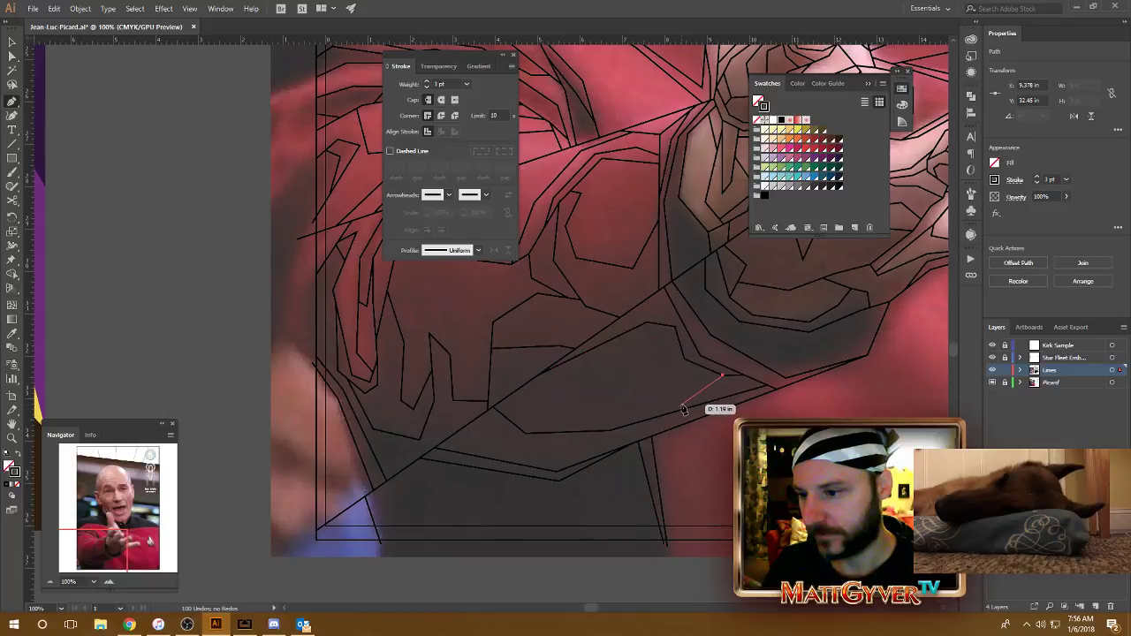
click(682, 405)
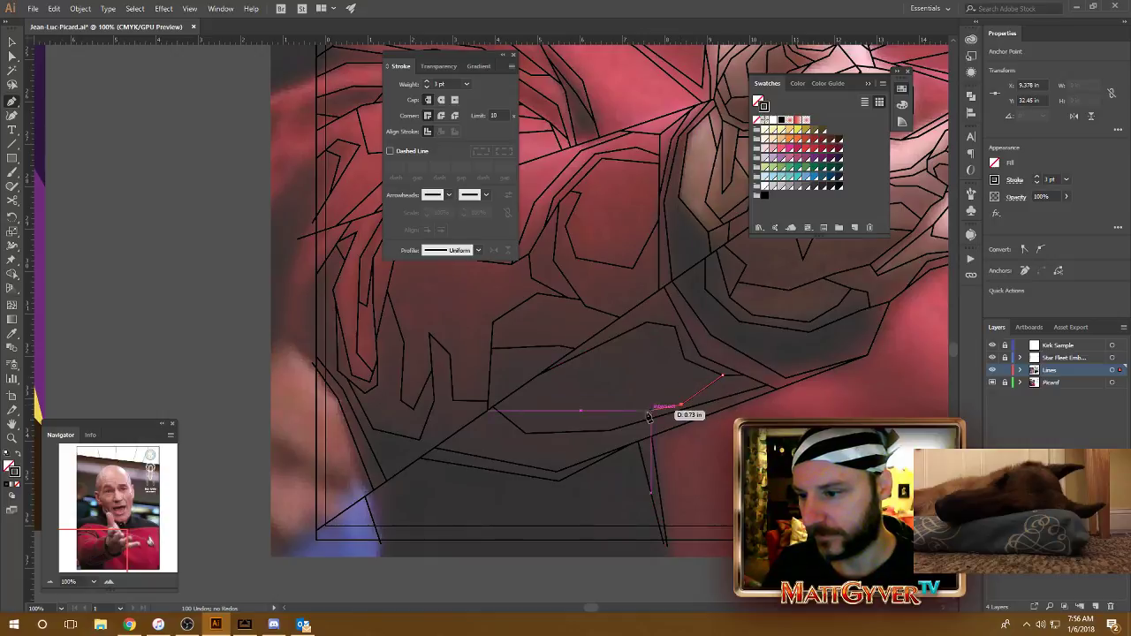
click(590, 433)
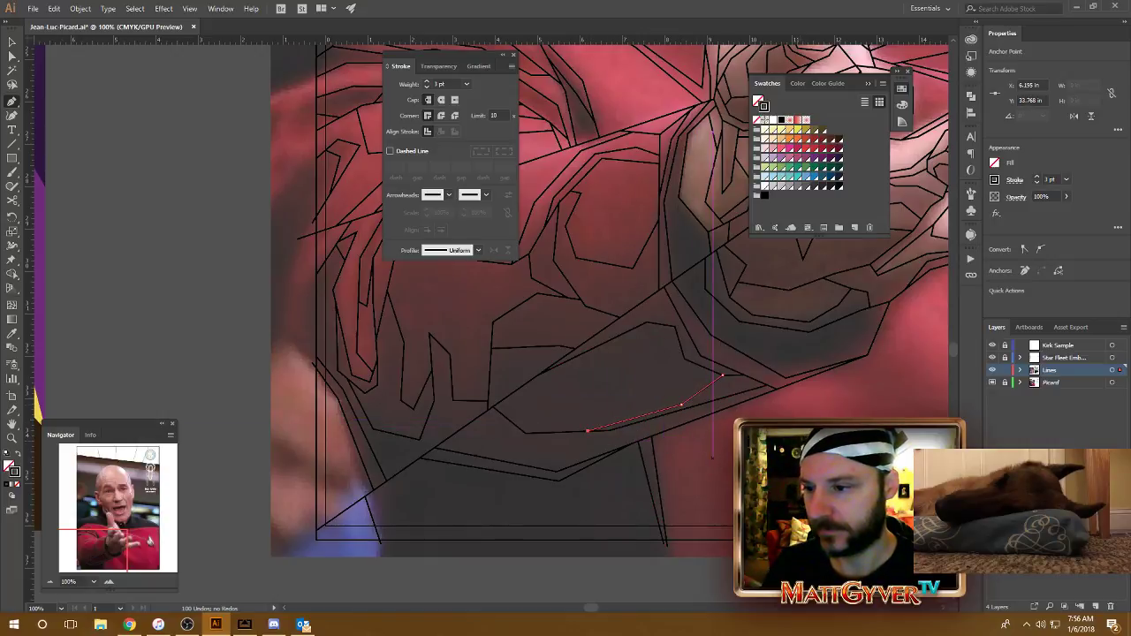
drag(713, 458, 678, 497)
mouse_move(854, 372)
mouse_down()
mouse_move(821, 411)
mouse_move(864, 500)
mouse_up()
mouse_move(581, 440)
mouse_down()
mouse_move(583, 451)
mouse_move(681, 493)
mouse_up()
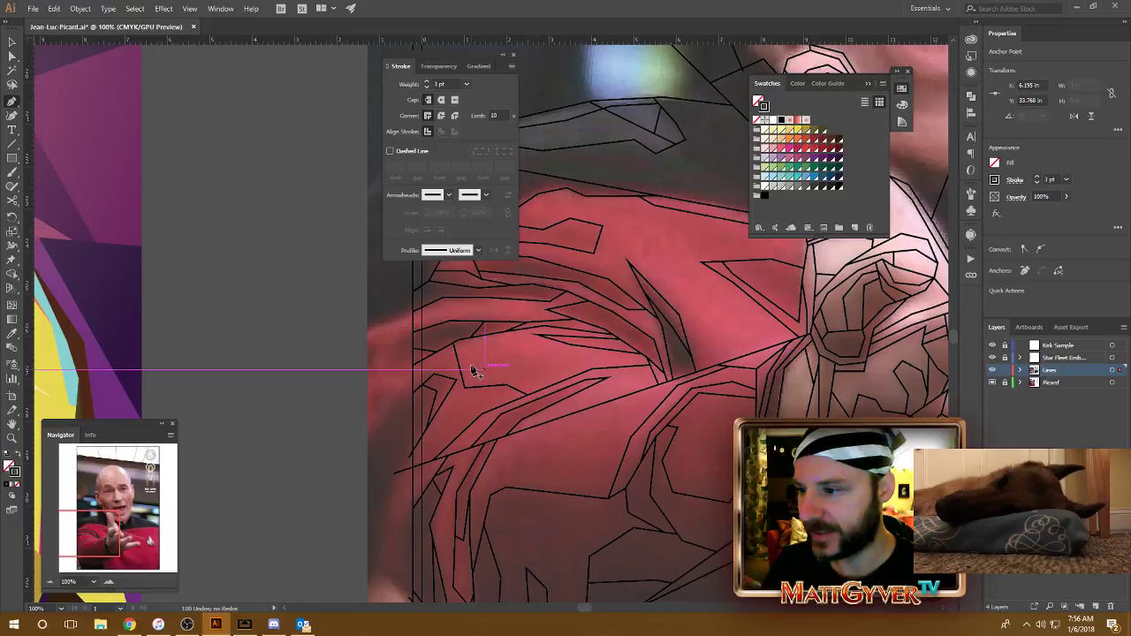
Step: Draw a two-anchor angled line along the shoulder fold beneath the collar
drag(644, 412, 624, 443)
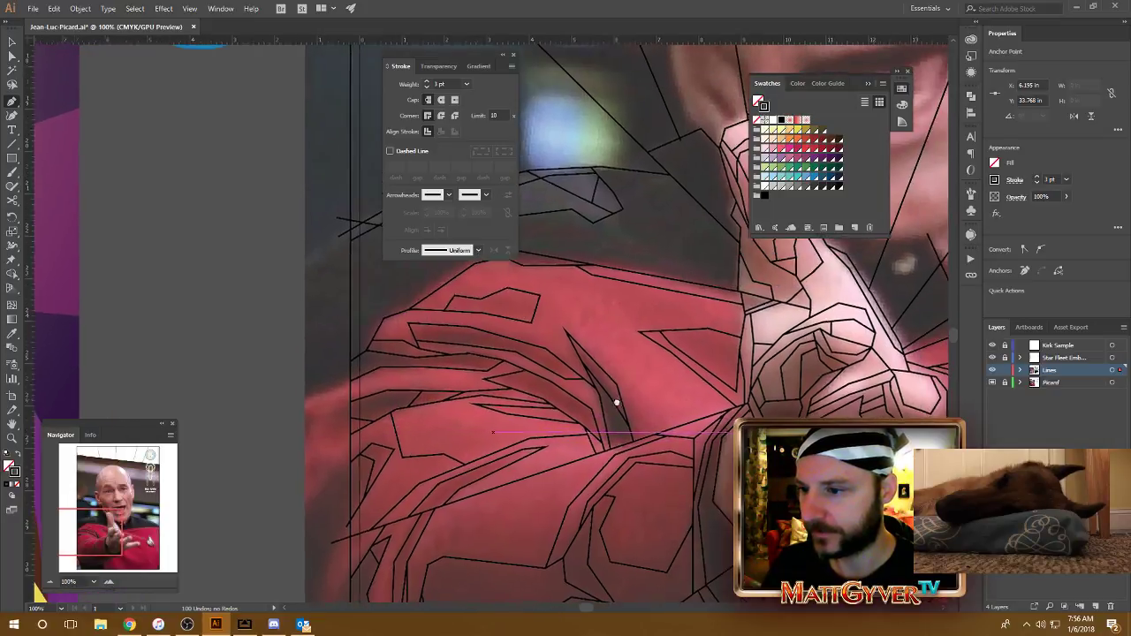
mouse_move(613, 404)
mouse_down()
mouse_move(579, 427)
mouse_move(505, 345)
mouse_up()
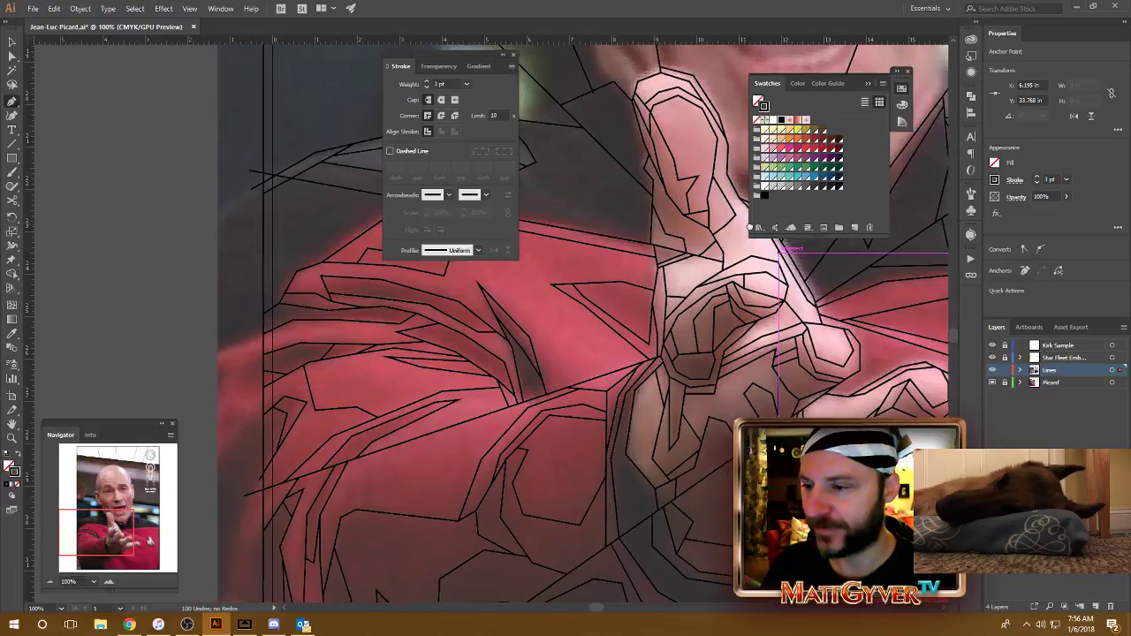
mouse_move(712, 221)
mouse_down()
mouse_move(756, 230)
mouse_move(787, 283)
mouse_up()
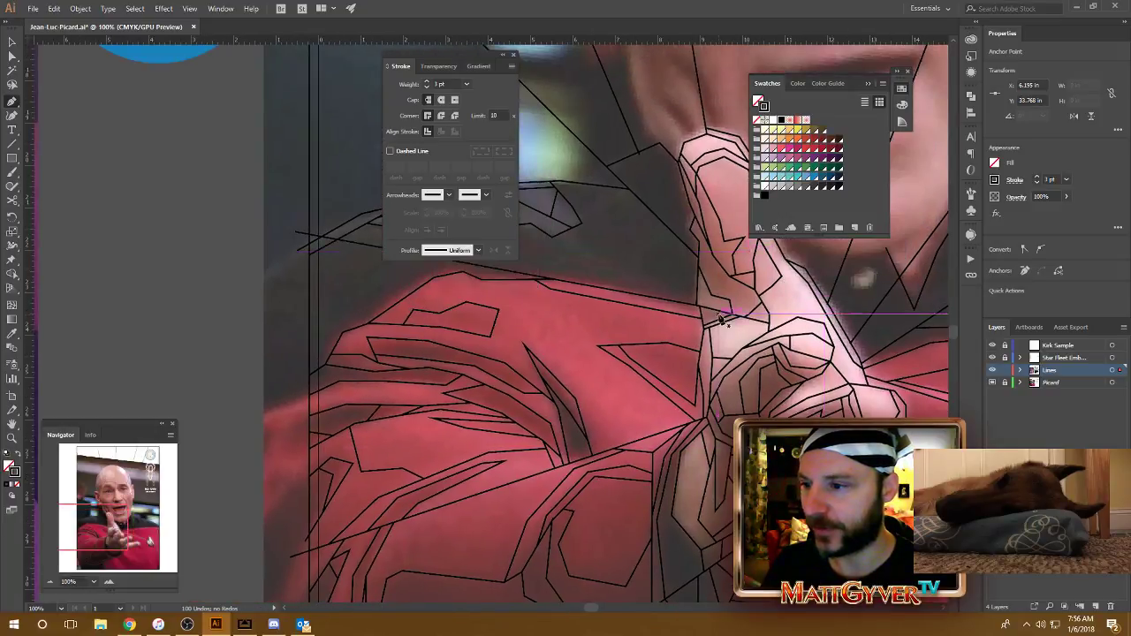
scroll(531, 276, down, 5)
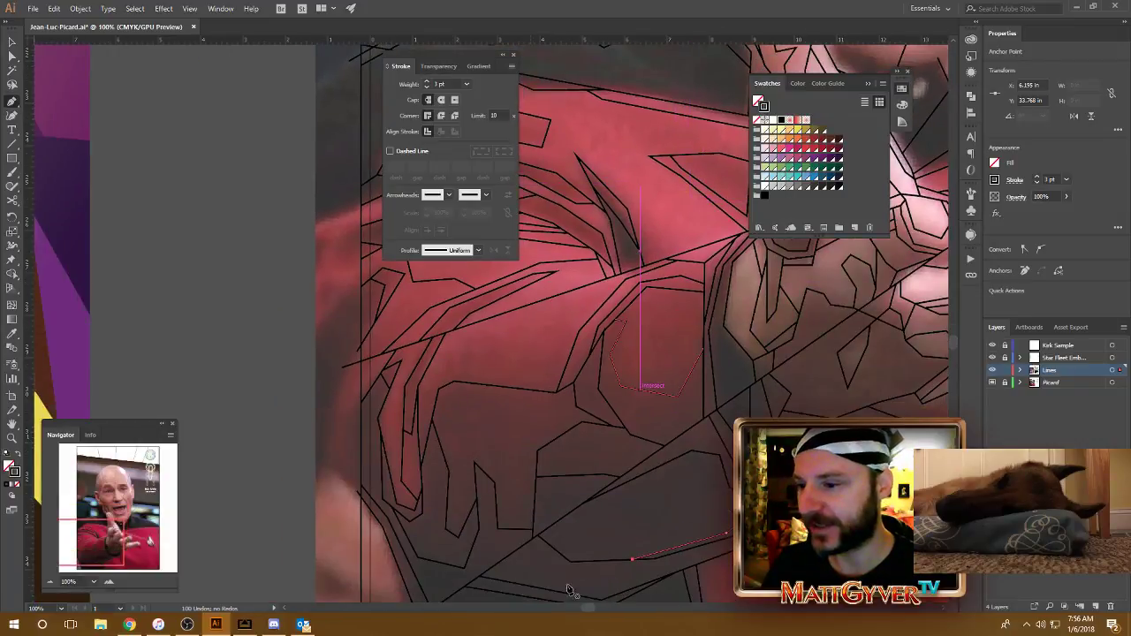
drag(658, 359, 625, 518)
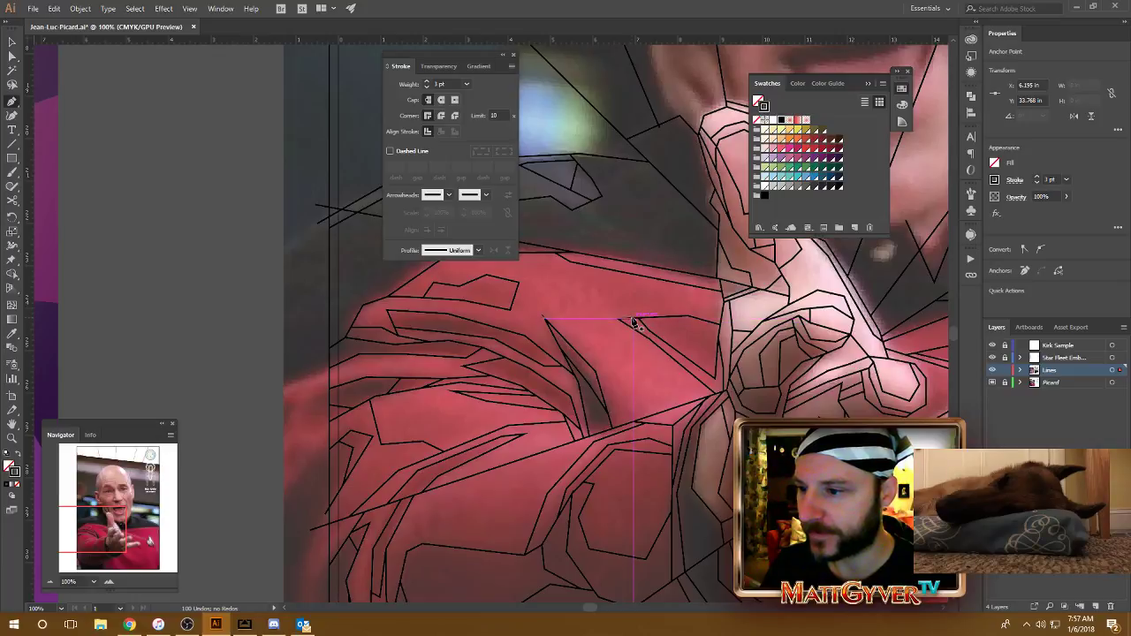
click(635, 320)
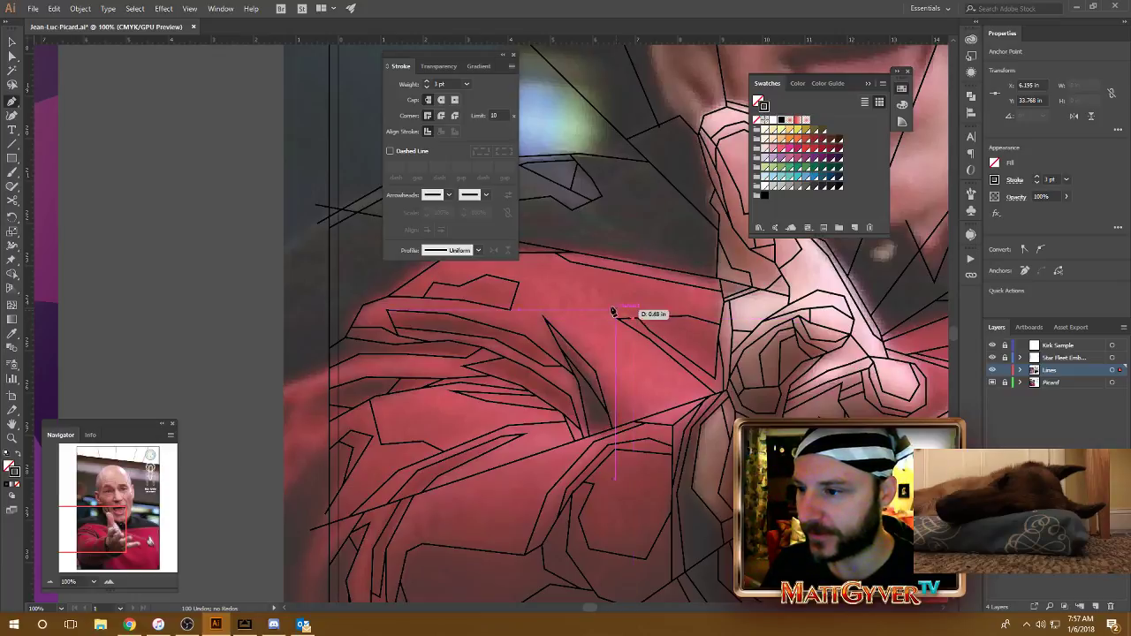
click(568, 286)
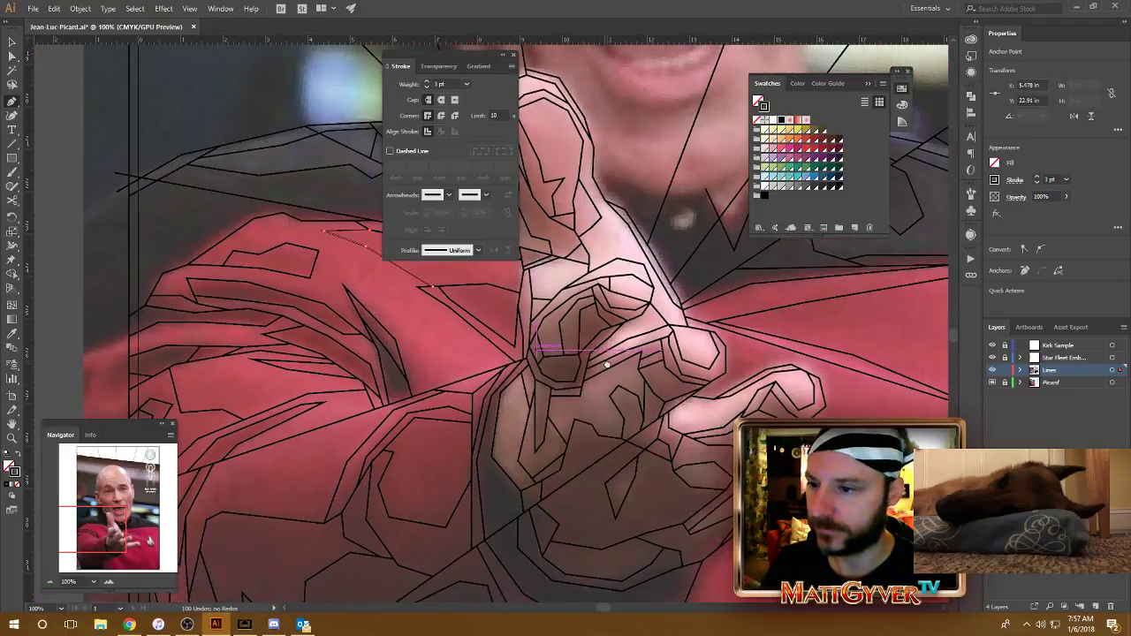
drag(571, 265, 576, 355)
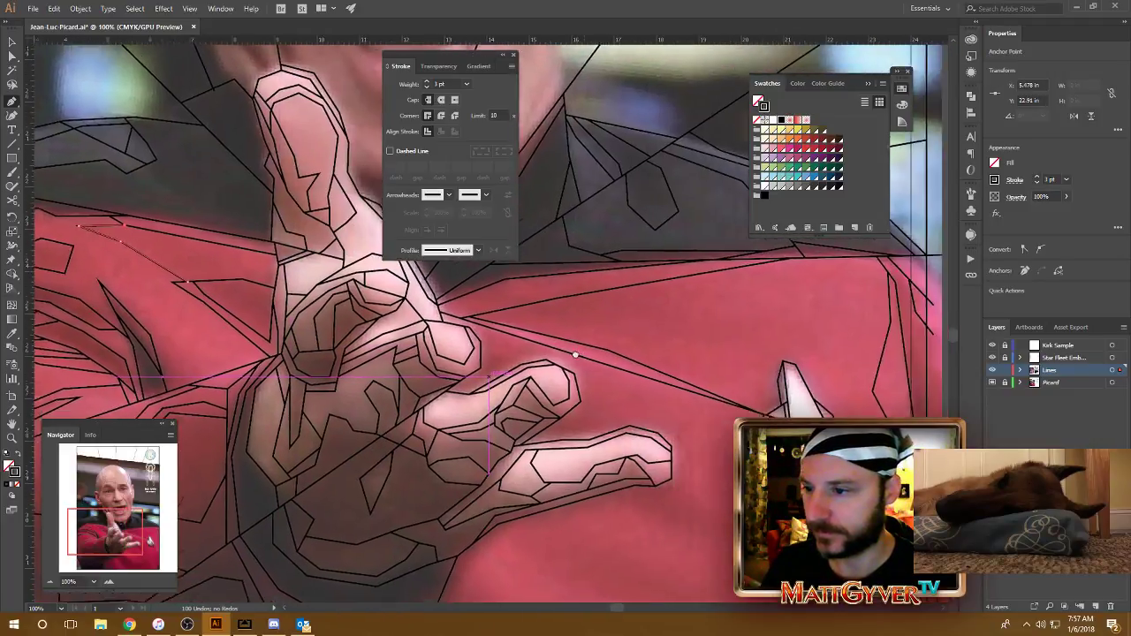
Step: Outline a closed wedge-shaped fold on the chest between the outstretched hand and combadge
scroll(575, 354, right, 2)
scroll(618, 362, right, 4)
scroll(686, 386, down, 2)
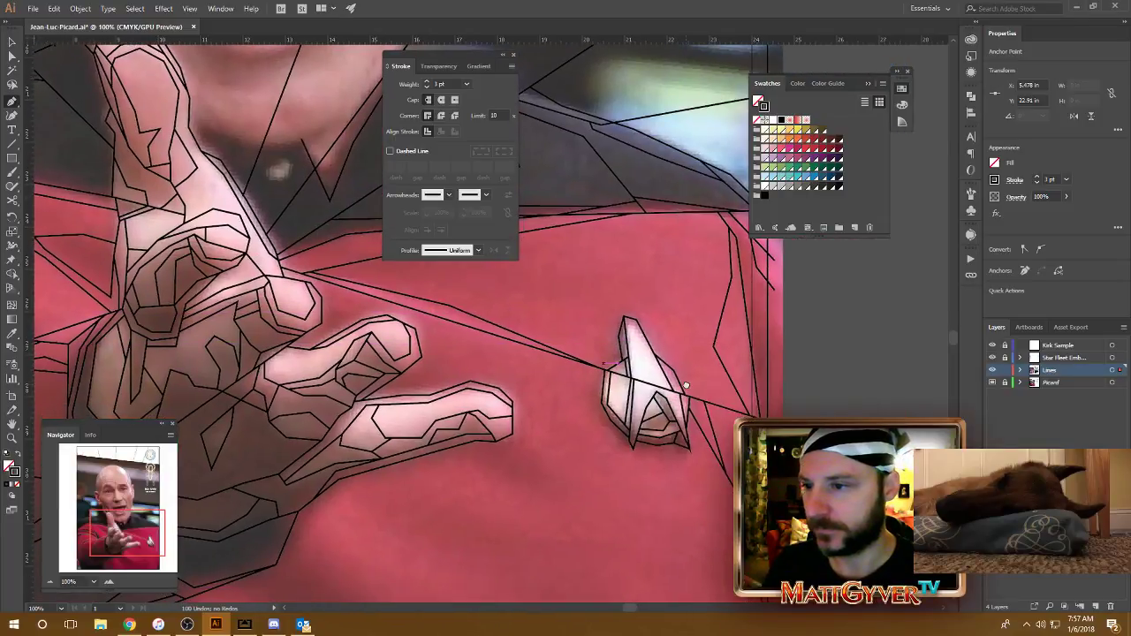
scroll(686, 386, right, 1)
scroll(663, 282, left, 2)
scroll(618, 230, left, 1)
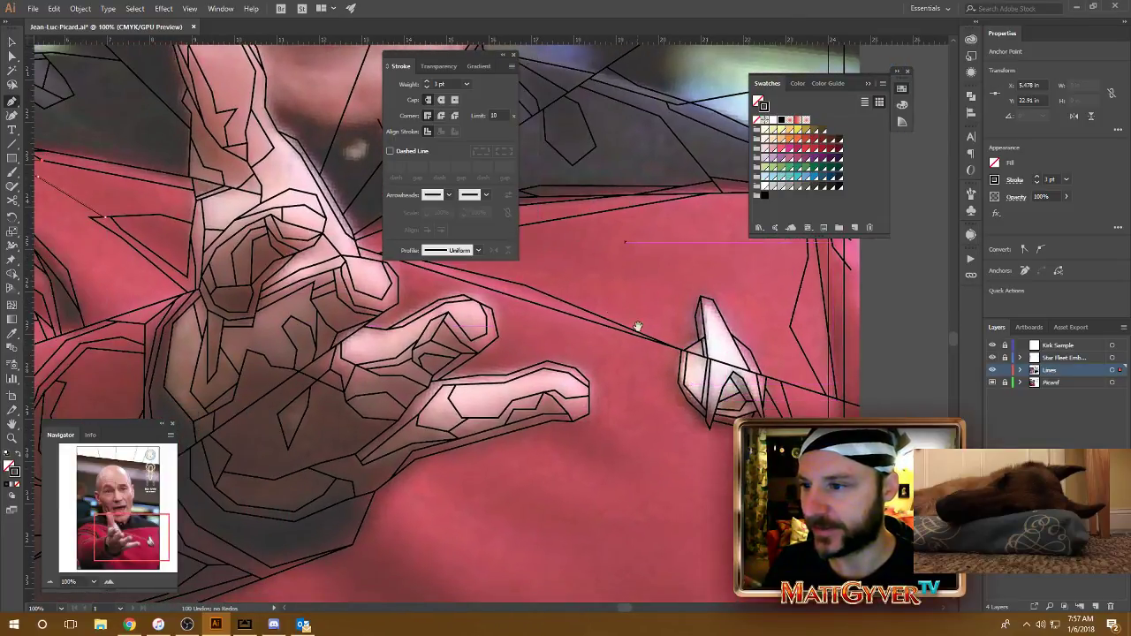
drag(638, 327, 758, 349)
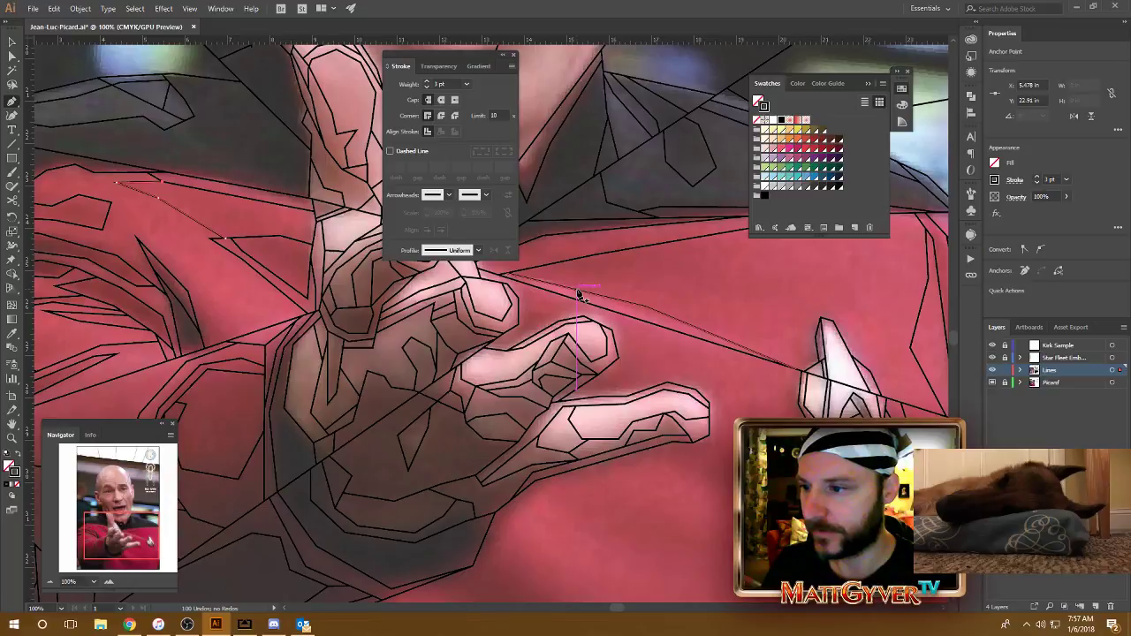
click(555, 275)
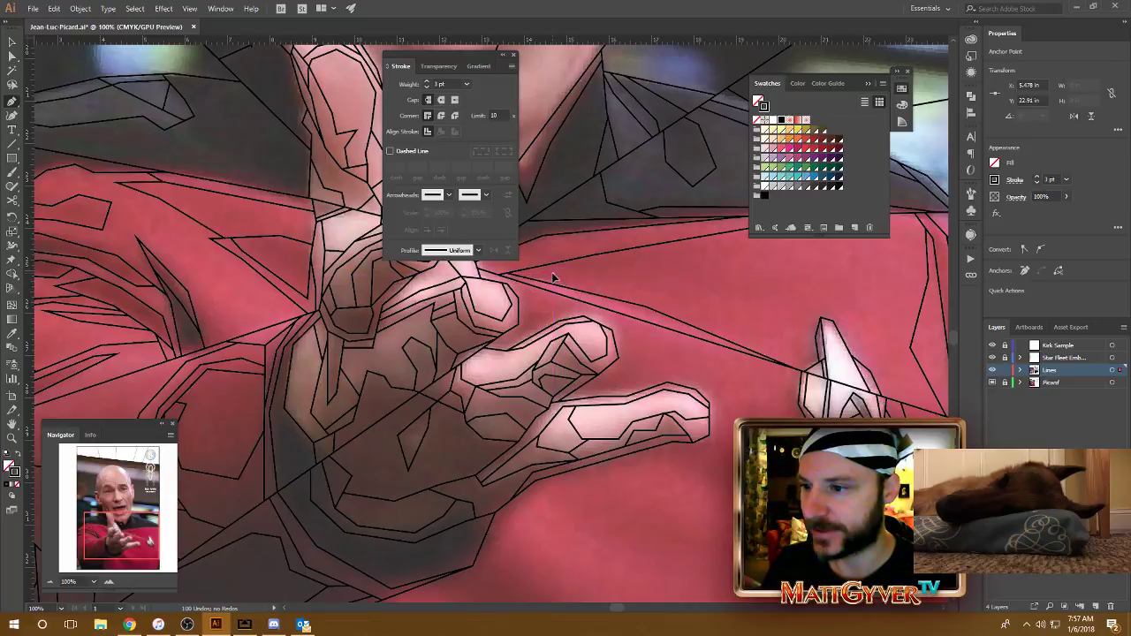
scroll(746, 300, right, 1)
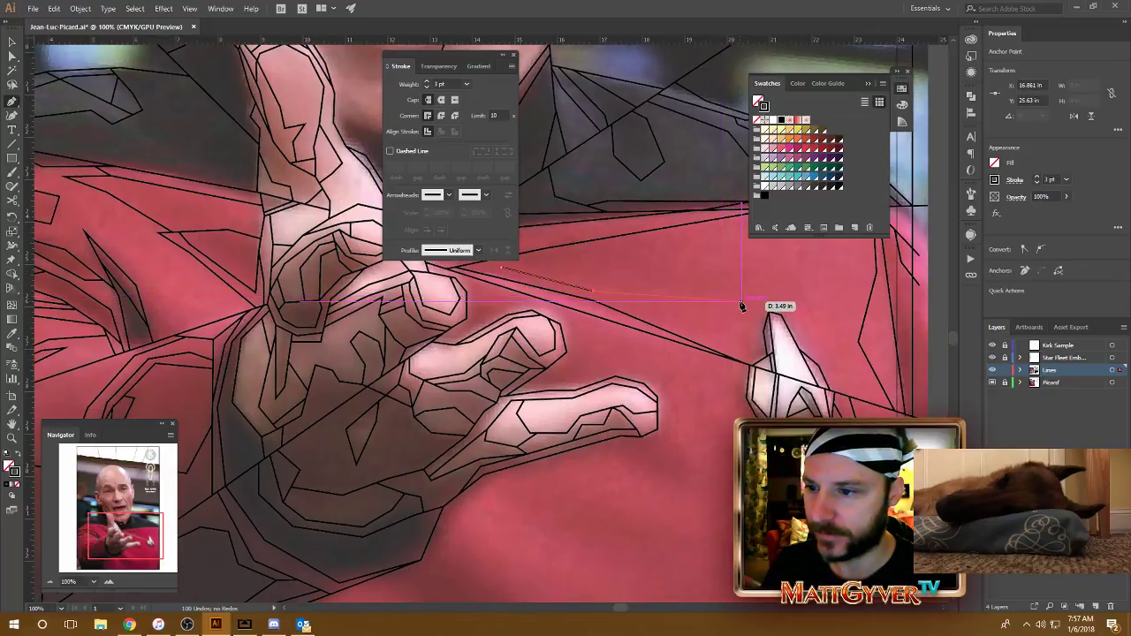
click(738, 300)
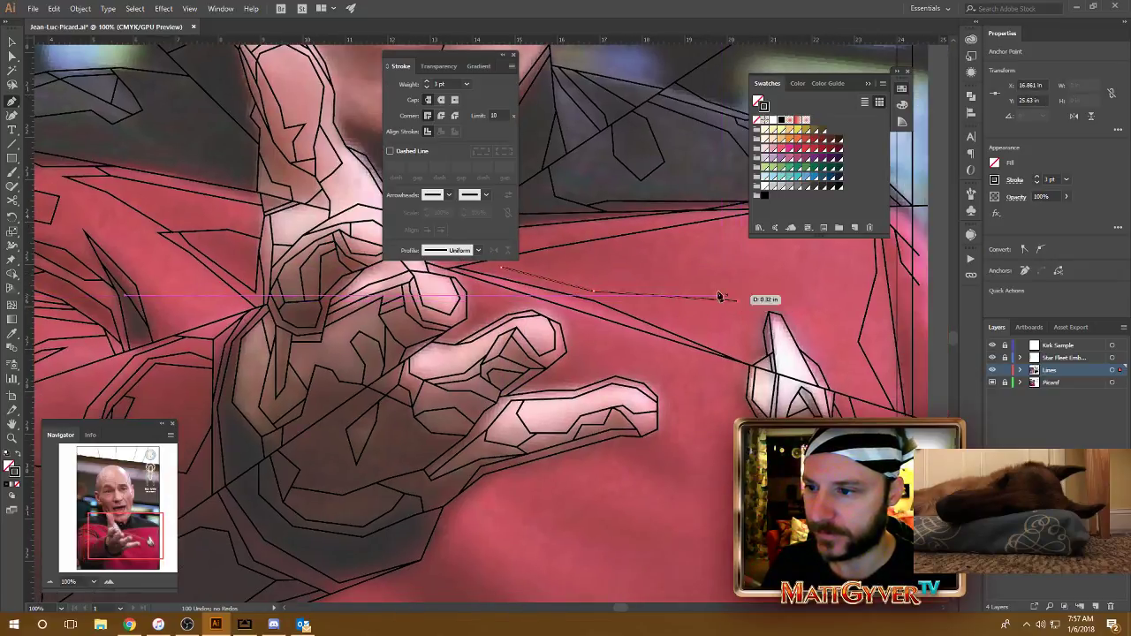
click(659, 239)
click(505, 272)
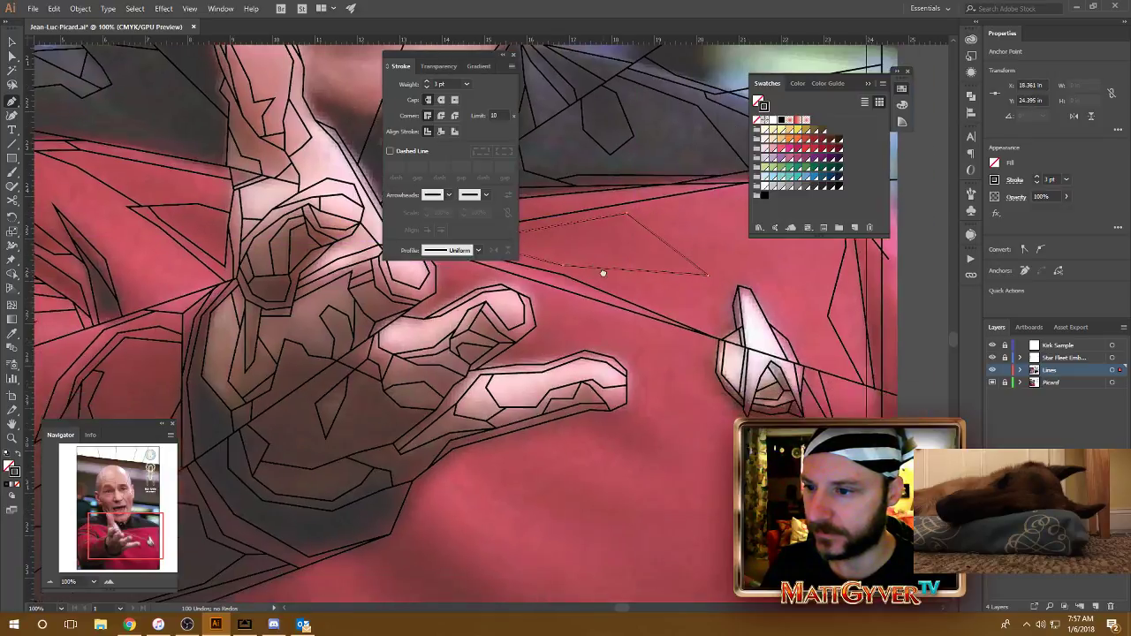
scroll(601, 271, right, 2)
drag(693, 263, 697, 257)
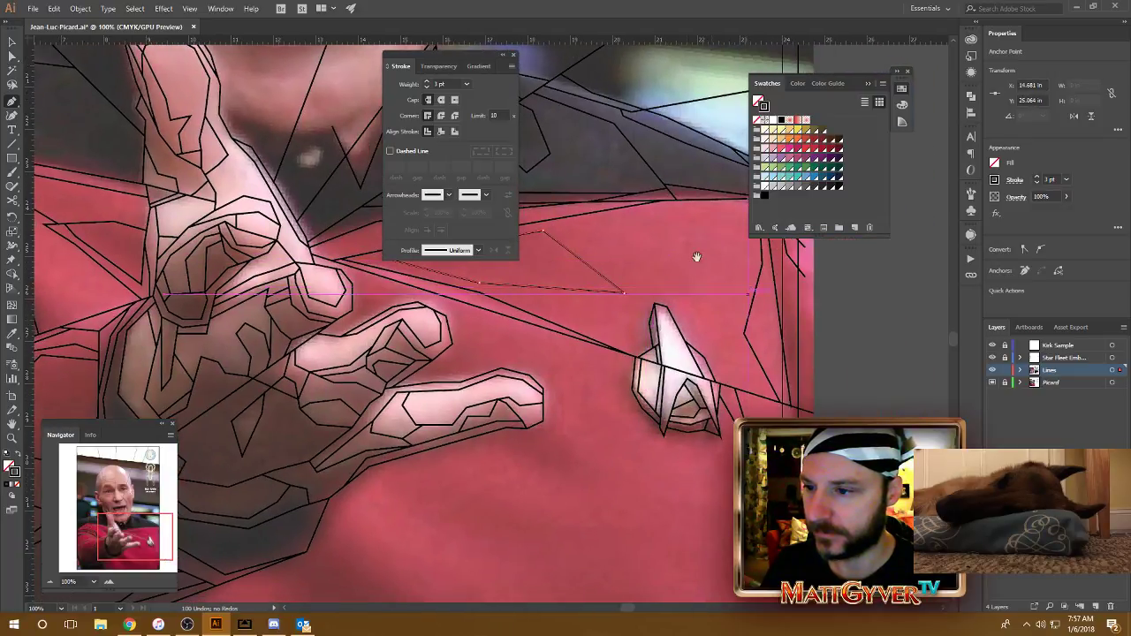